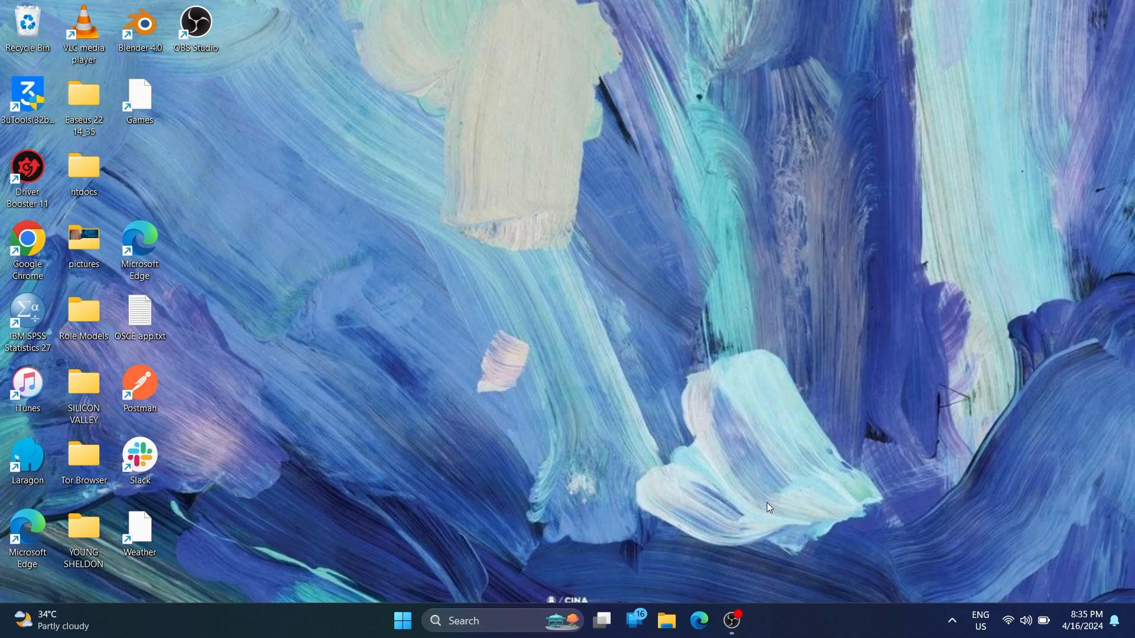
Launch Google Chrome from its desktop shortcut
double_click(32, 266)
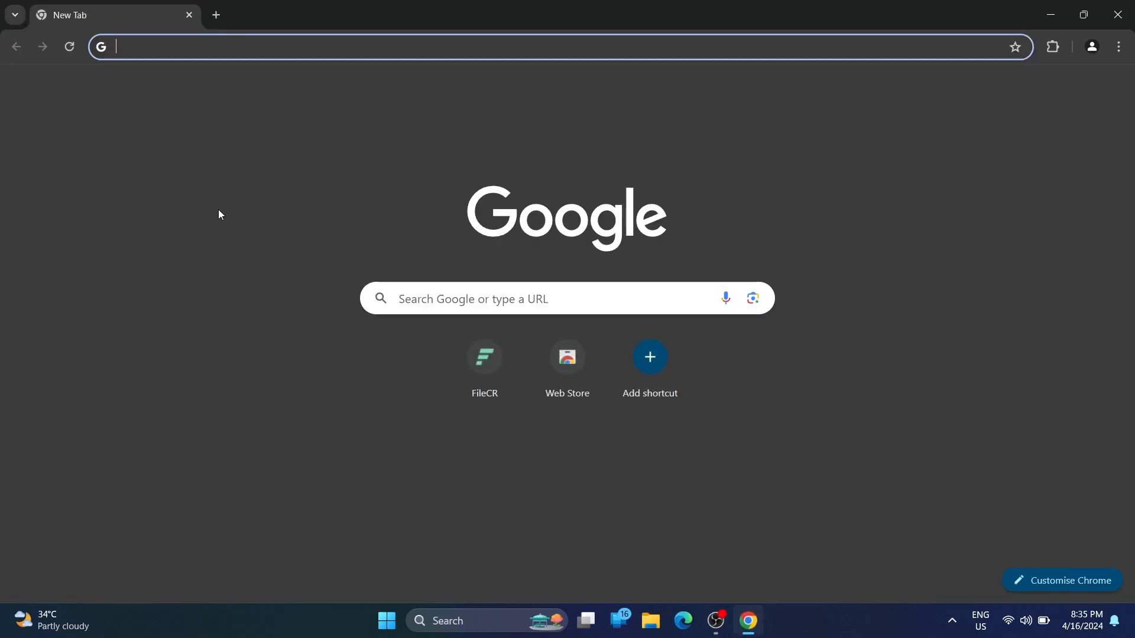
Search Google for 'mendeley' and open the official Mendeley Reference Management website
type("mend")
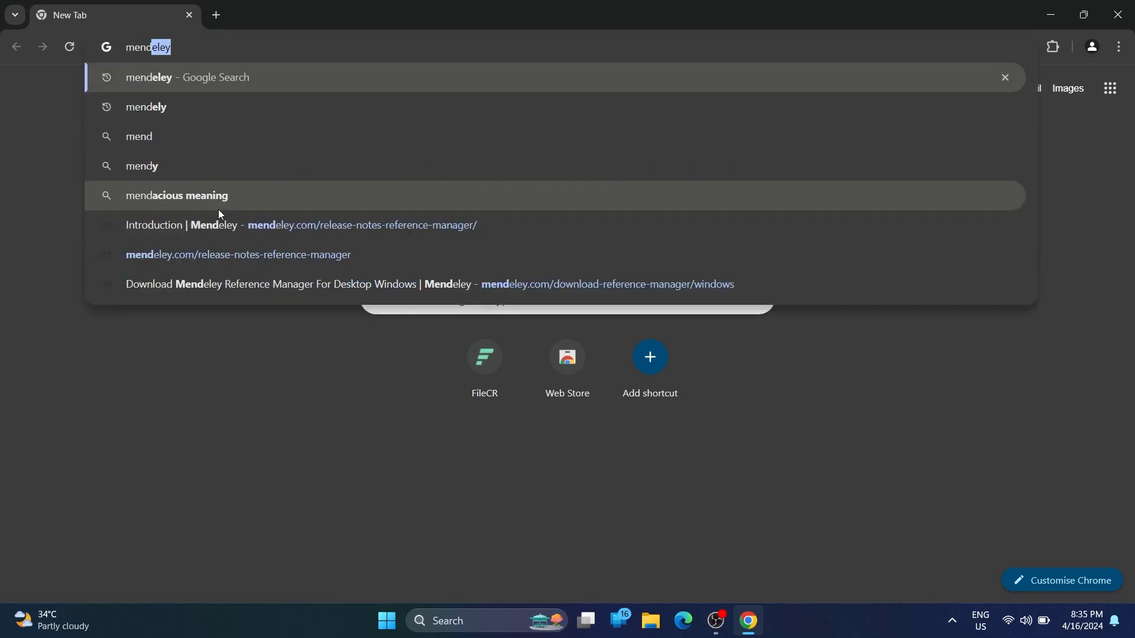
type("eley")
key("Return")
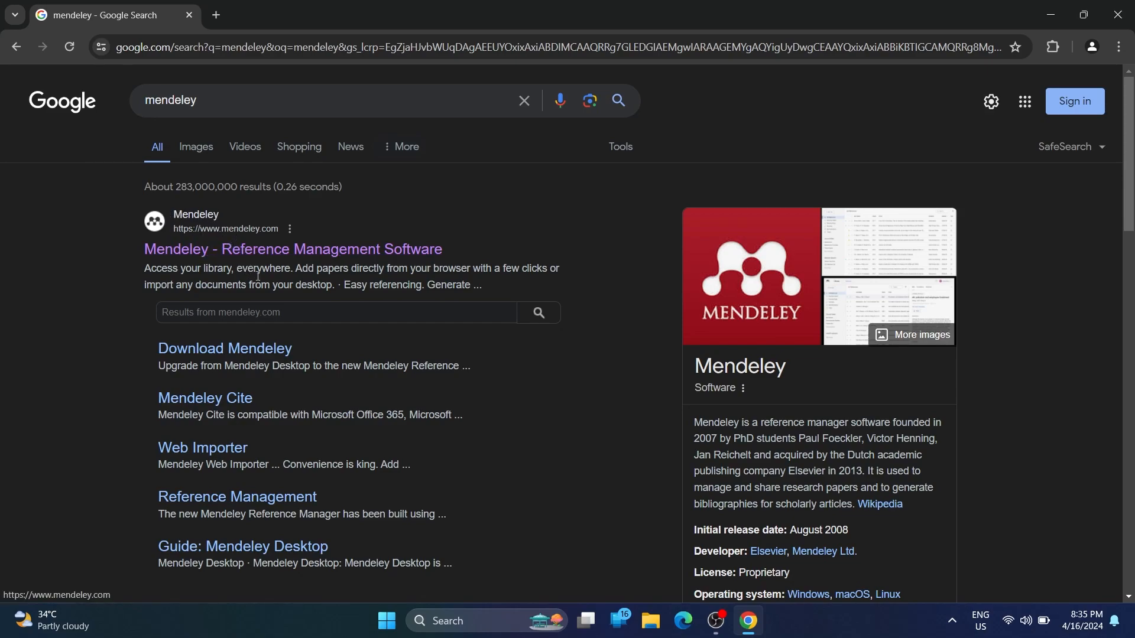
left_click(319, 260)
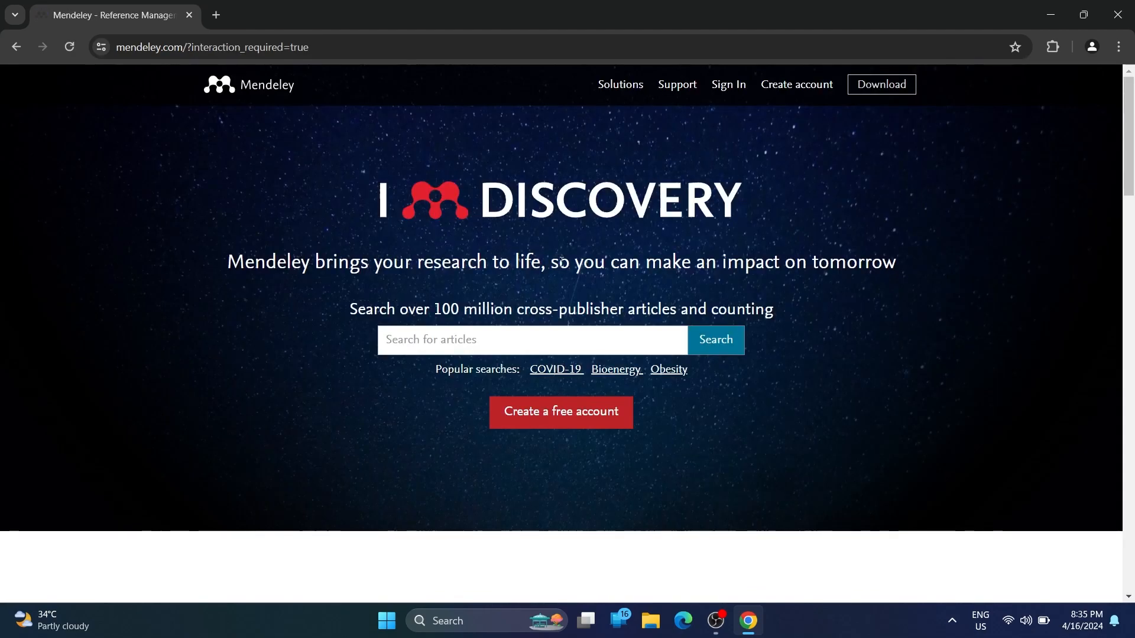
Start downloading mendeley-reference-manager-2.112.0-x64.exe for Windows, then cancel the download
left_click(893, 88)
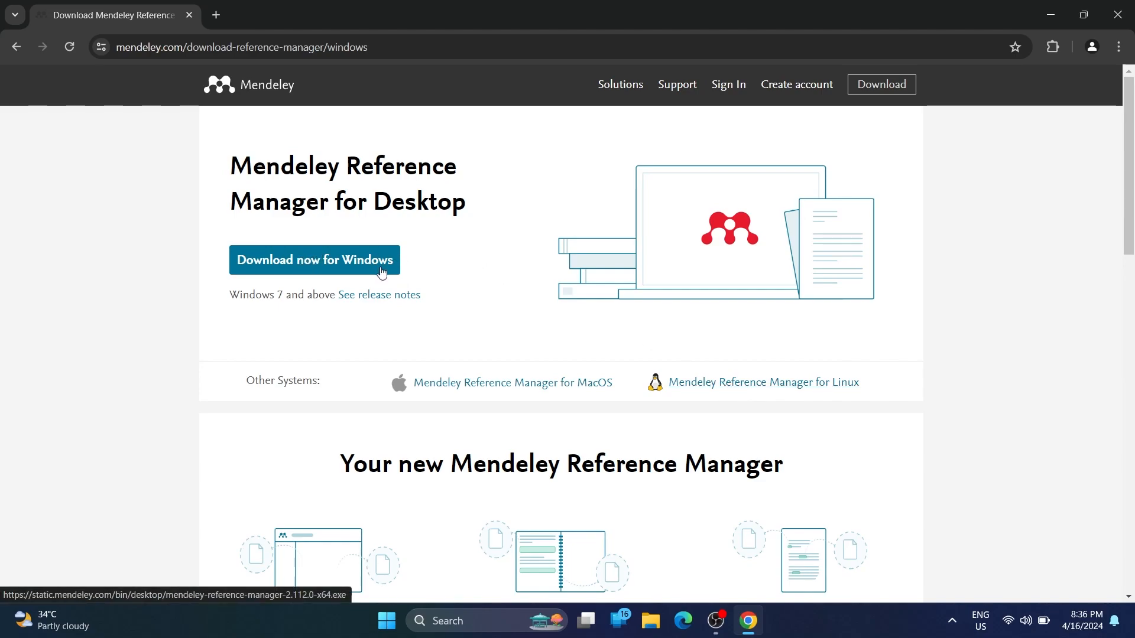
left_click(351, 264)
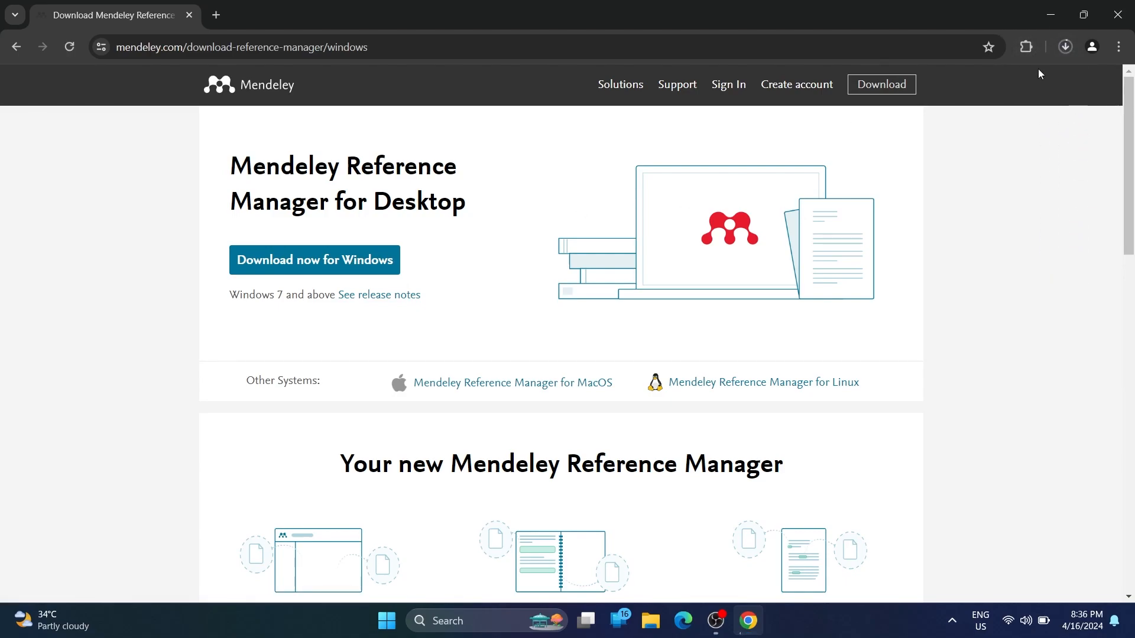
left_click(1066, 48)
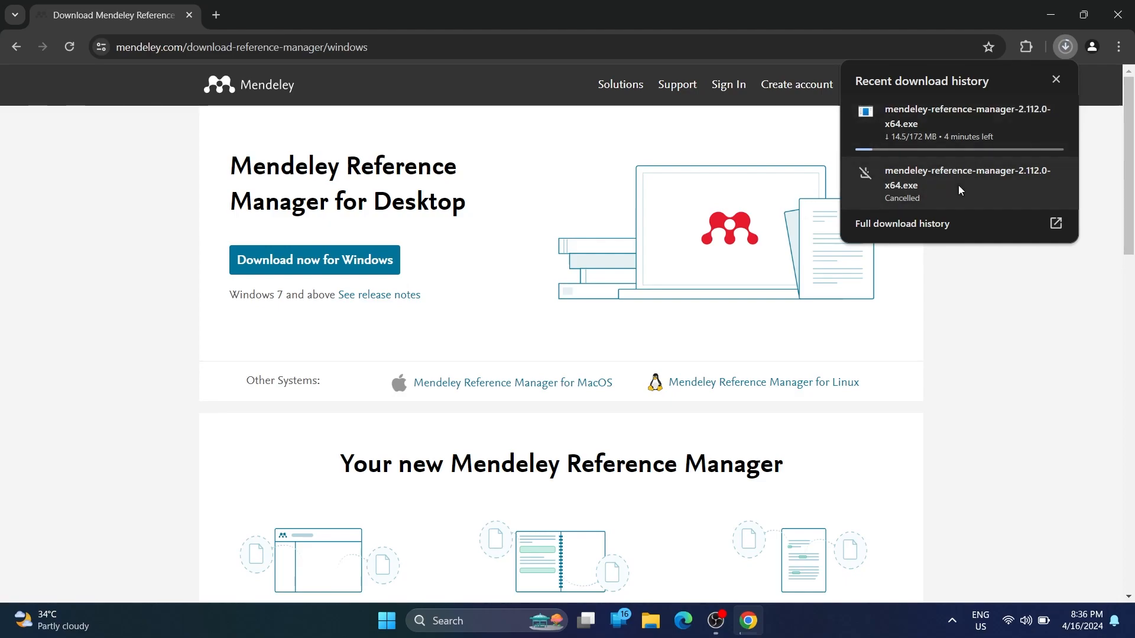
mouse_move(1026, 116)
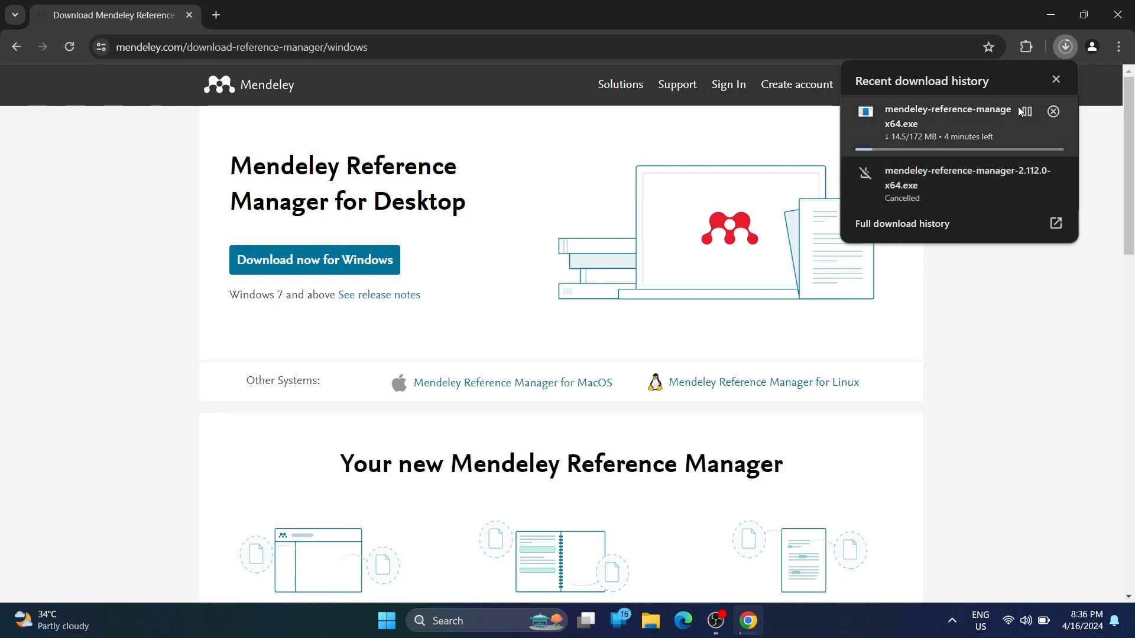
left_click(1053, 111)
left_click(834, 494)
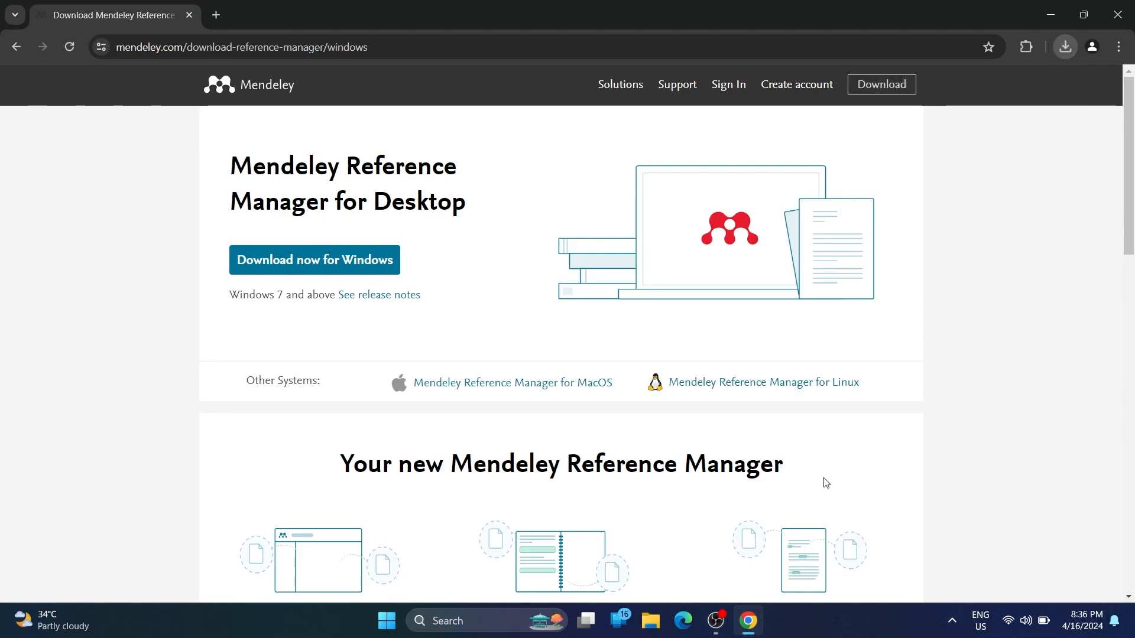
left_click(649, 634)
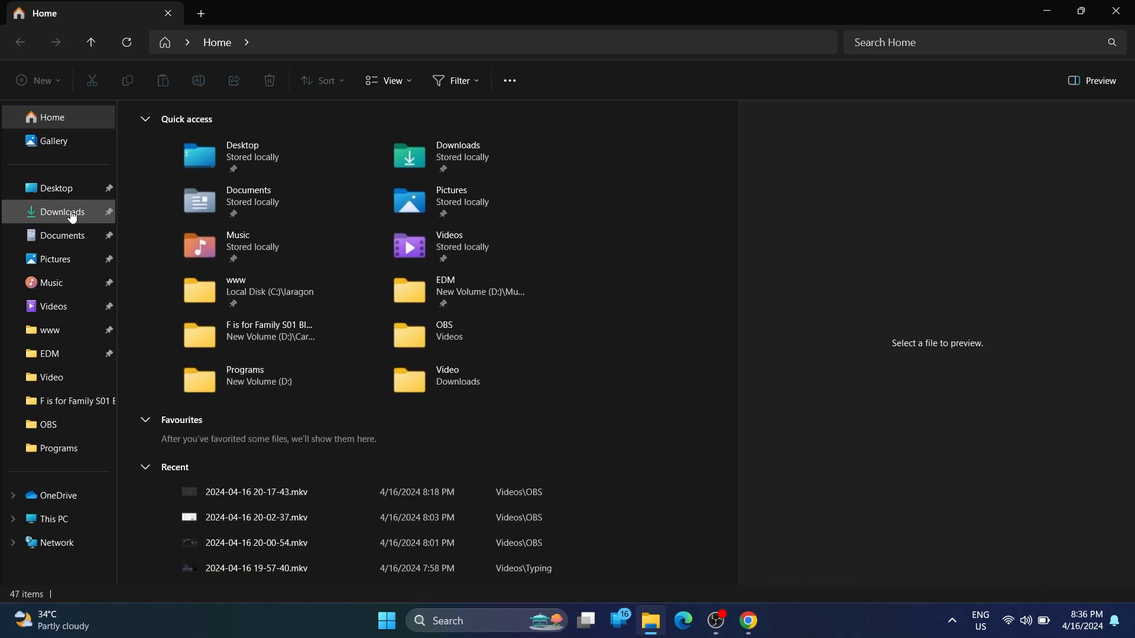
Run the Mendeley Reference Manager 2.110.2 installer from Downloads › Programs
left_click(72, 214)
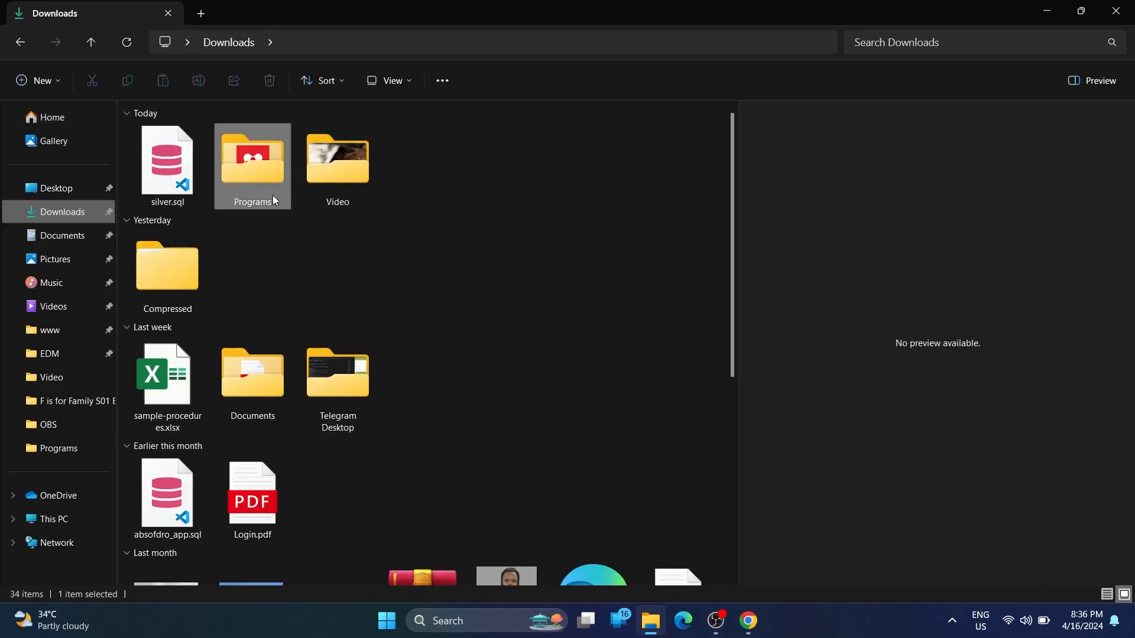
double_click(272, 195)
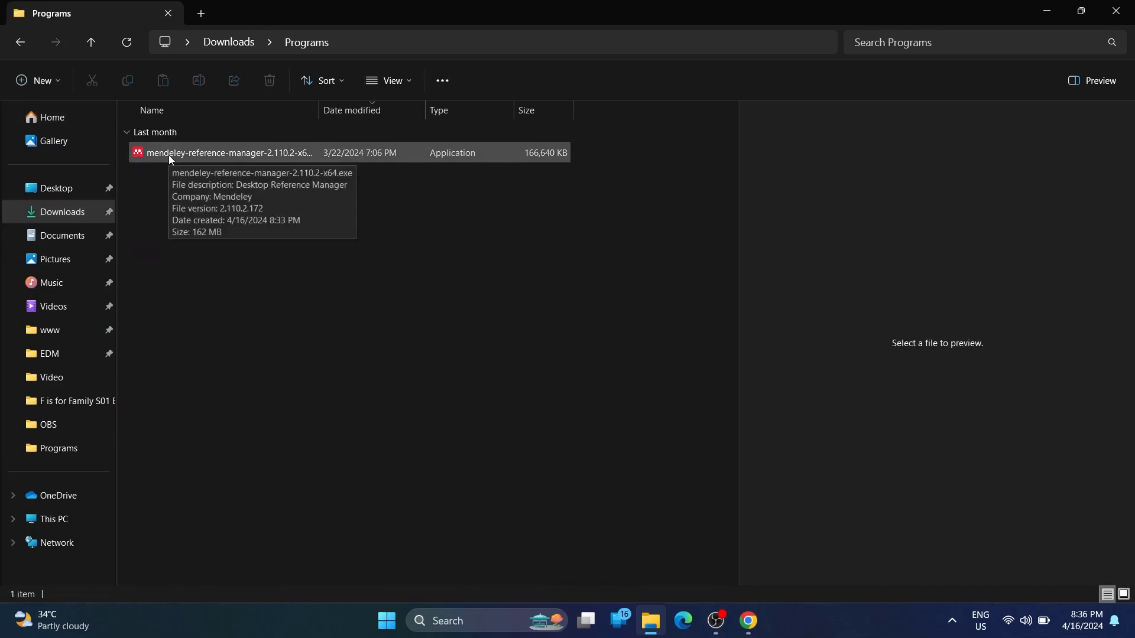
left_click(169, 158)
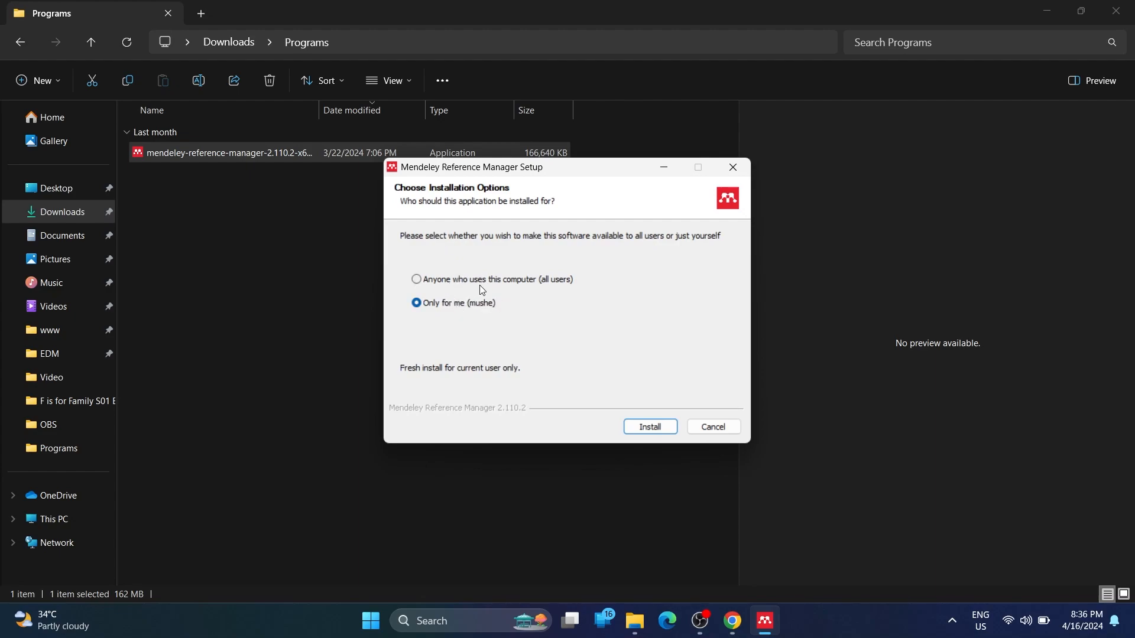
Install Mendeley for 'Only for me' and finish with 'Run Mendeley Reference Manager' ticked
left_click(648, 426)
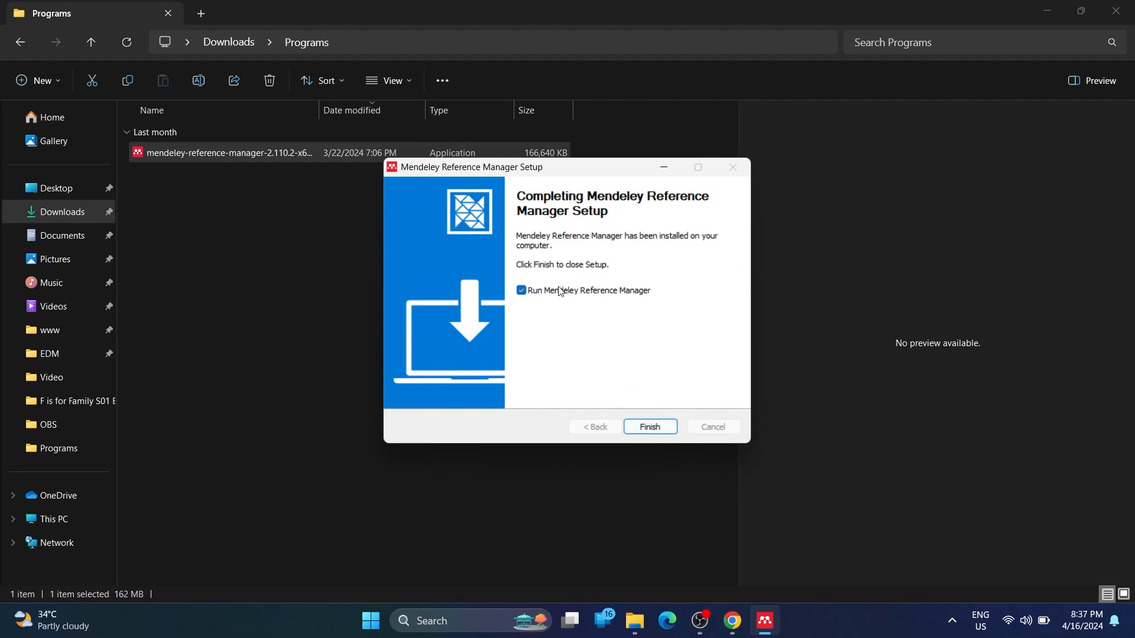
left_click(661, 437)
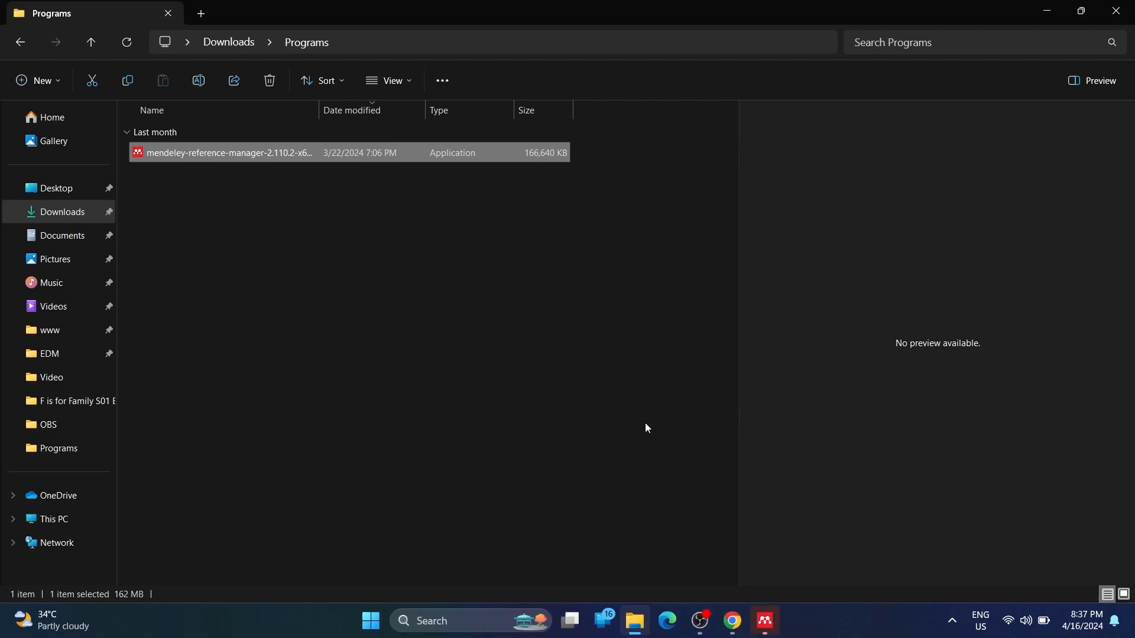
Enter the account e-mail address on the Mendeley Welcome screen and continue
left_click(771, 628)
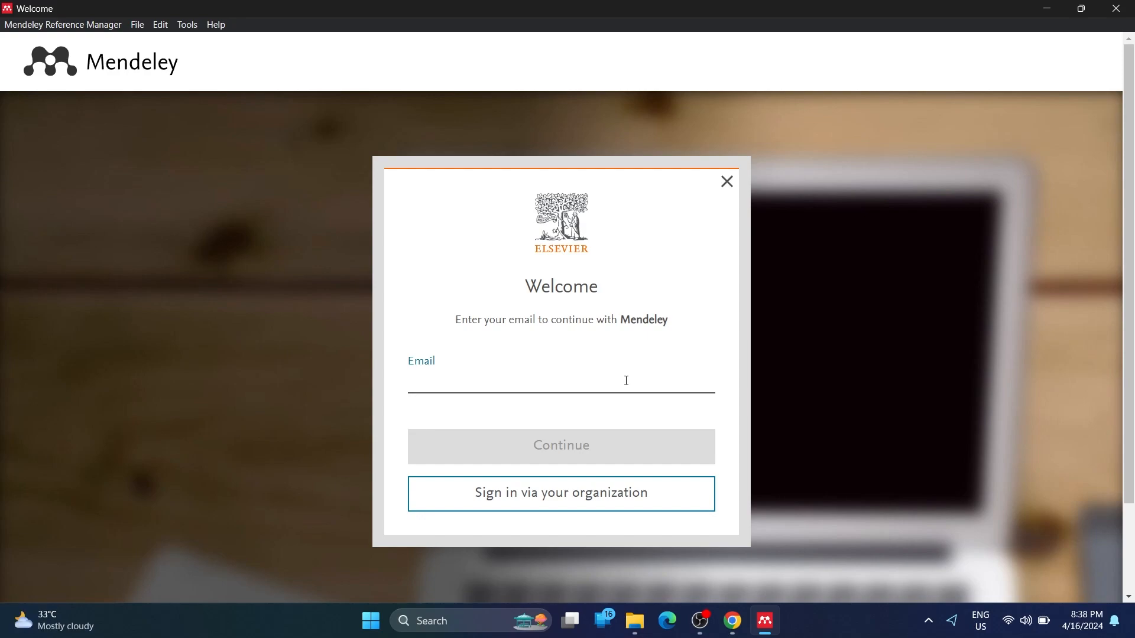
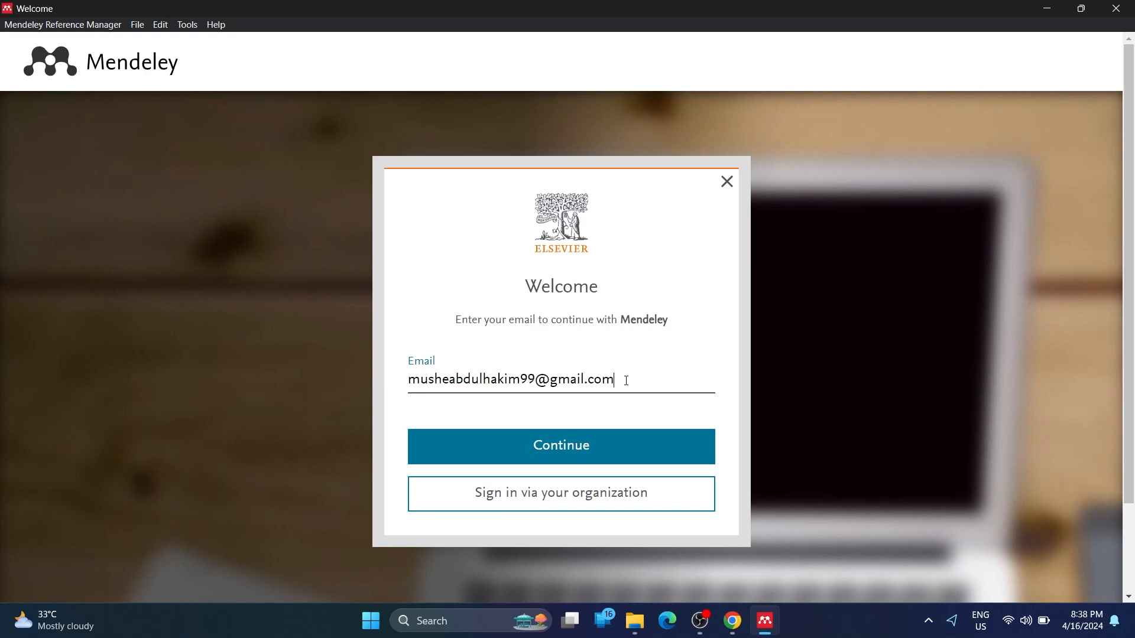
left_click(538, 453)
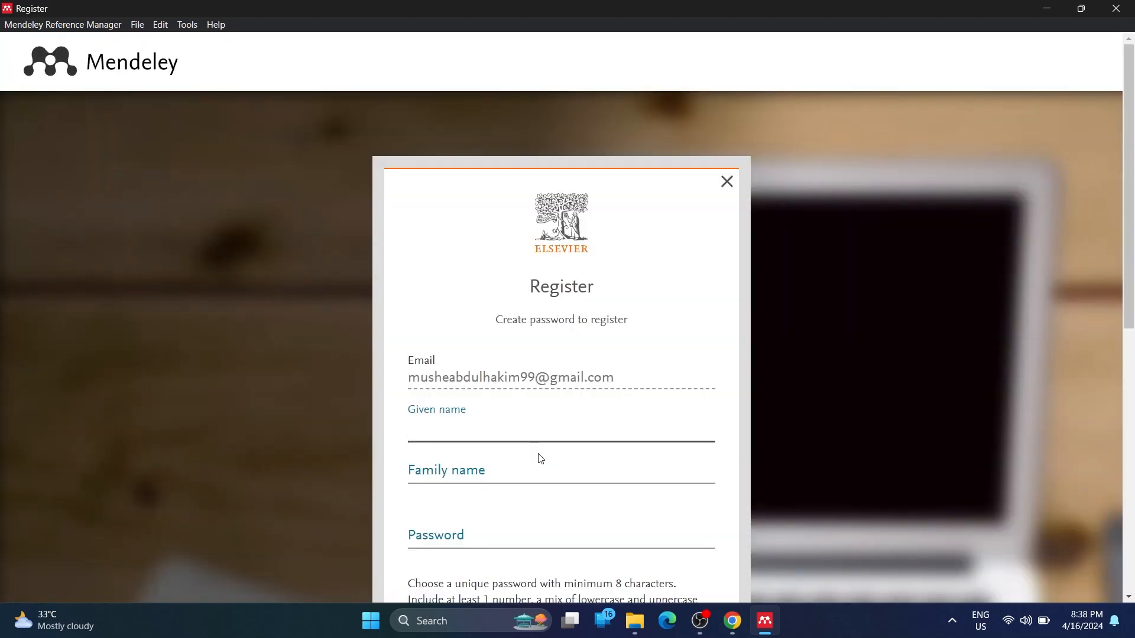
Fill in the given name, family name and account password on the Register form
scroll(540, 459, "down", 1)
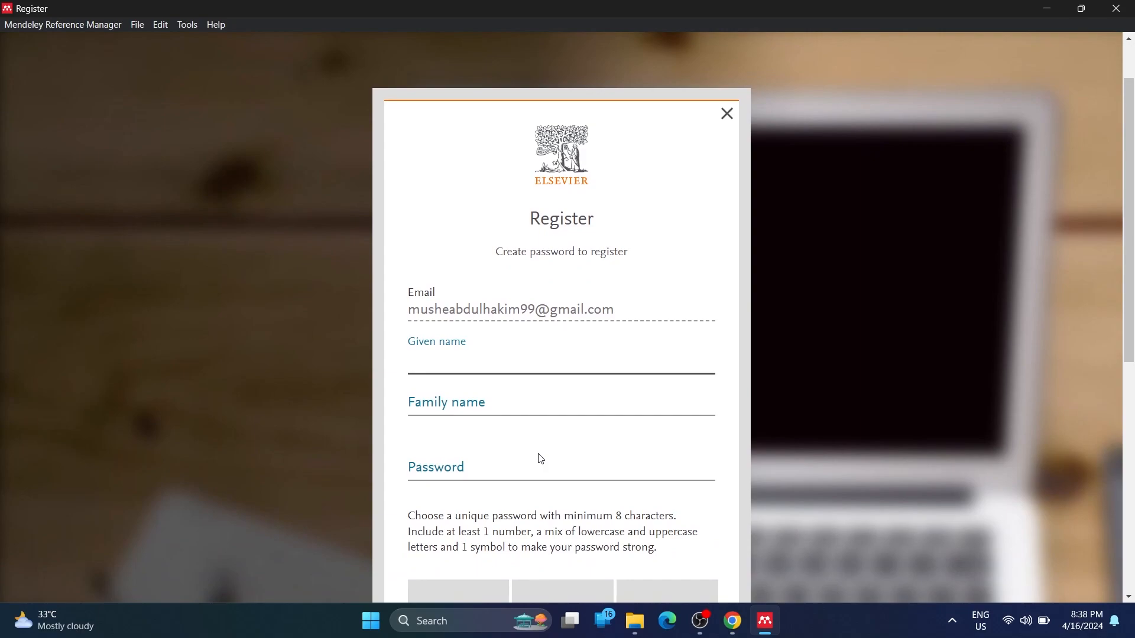
scroll(540, 459, "down", 1)
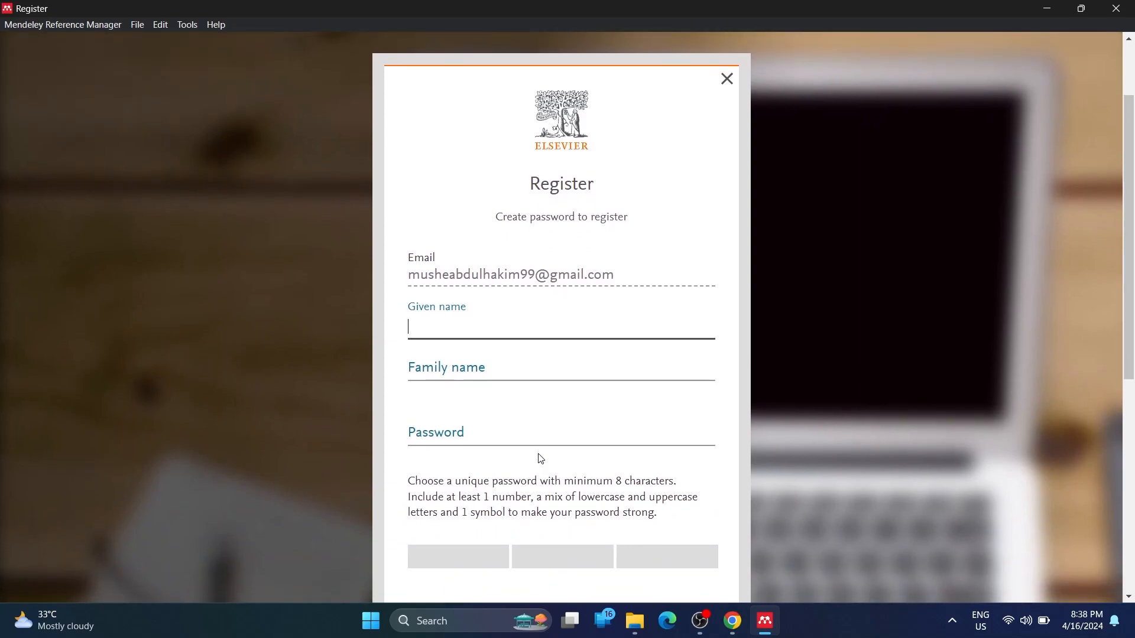
scroll(539, 459, "down", 2)
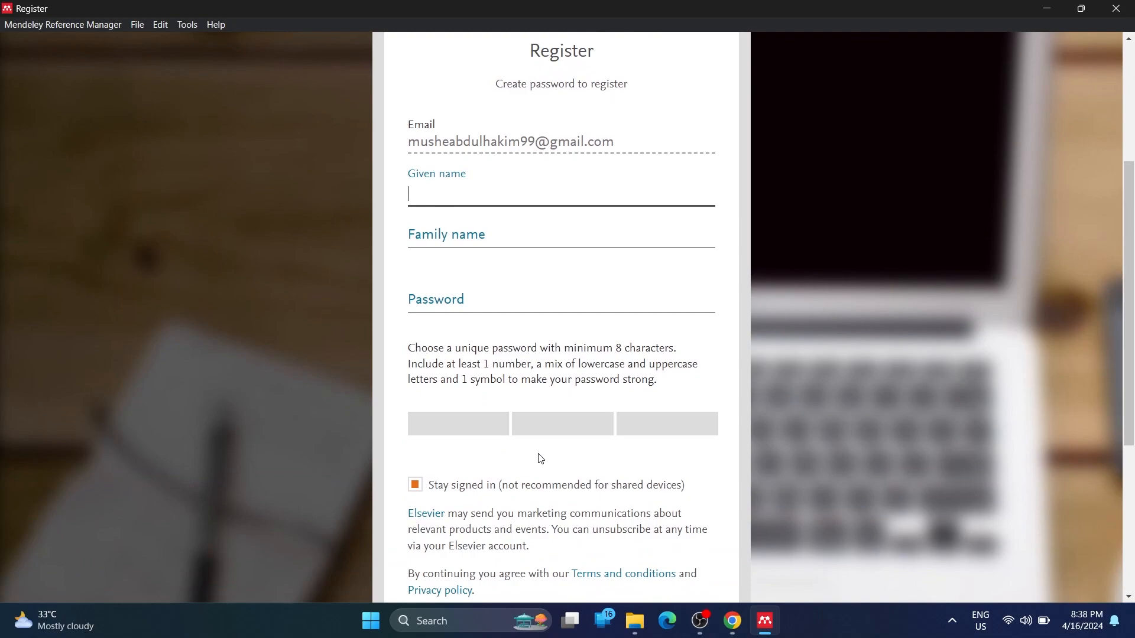
key("Tab")
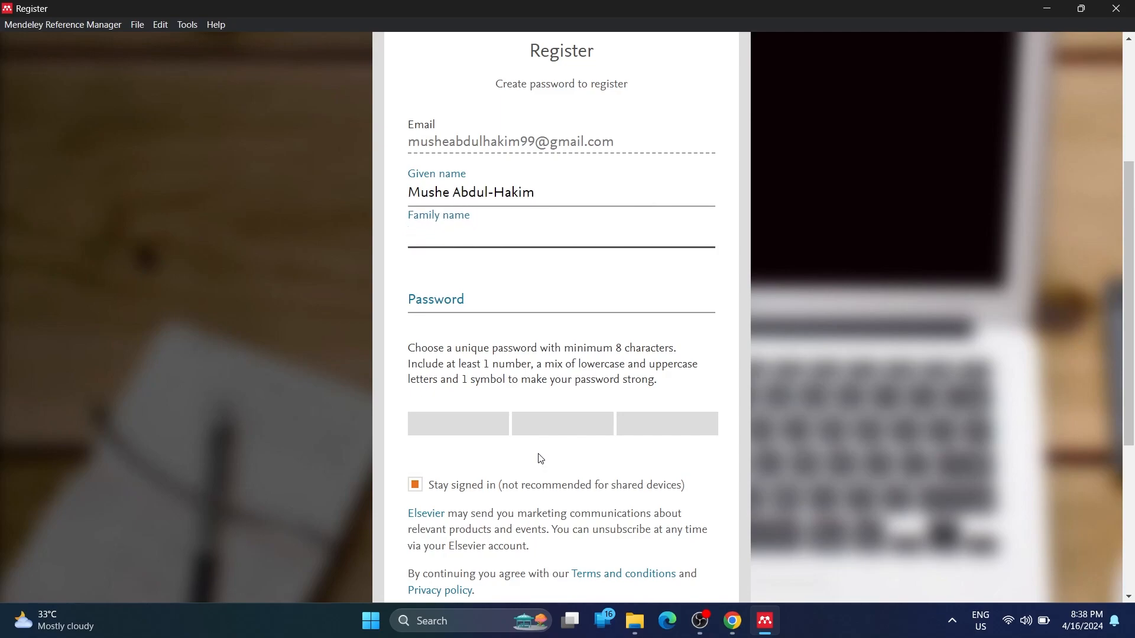
type("Mushe")
key("Tab")
type("•••••••••••••")
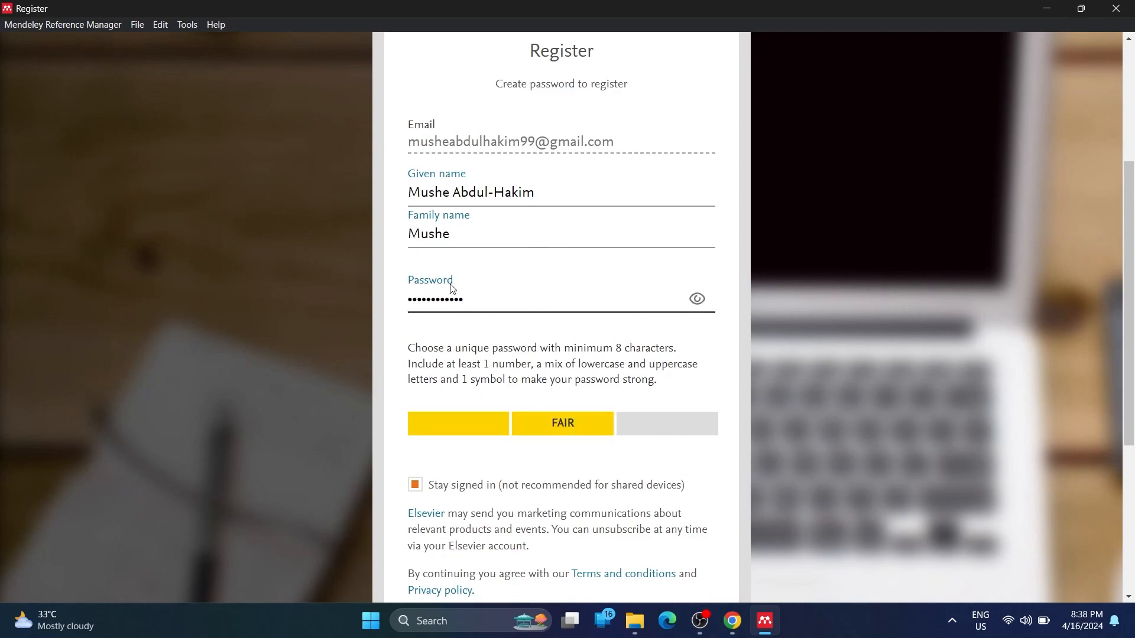
Leave 'Stay signed in' checked and submit the registration
scroll(651, 483, "down", 1)
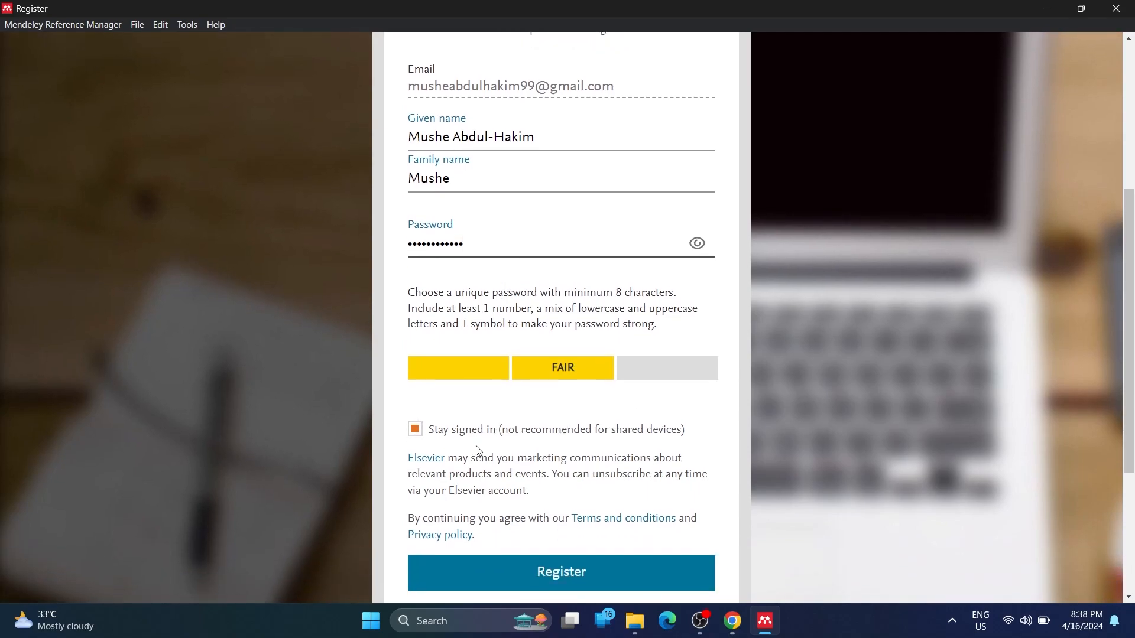
left_click(456, 434)
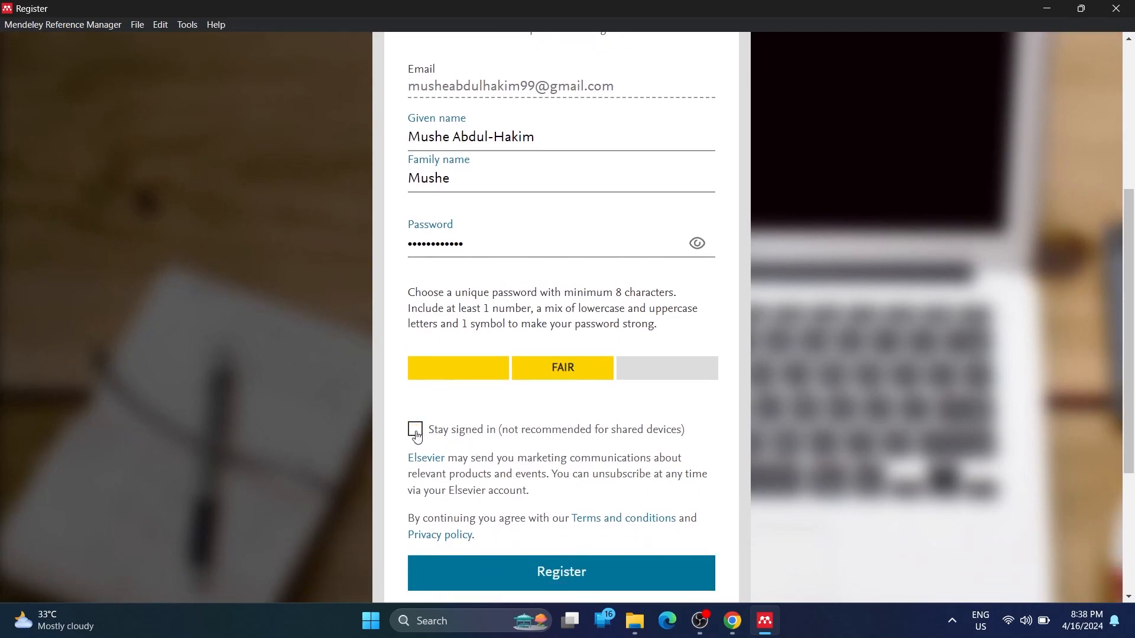
left_click(449, 435)
scroll(518, 434, "down", 2)
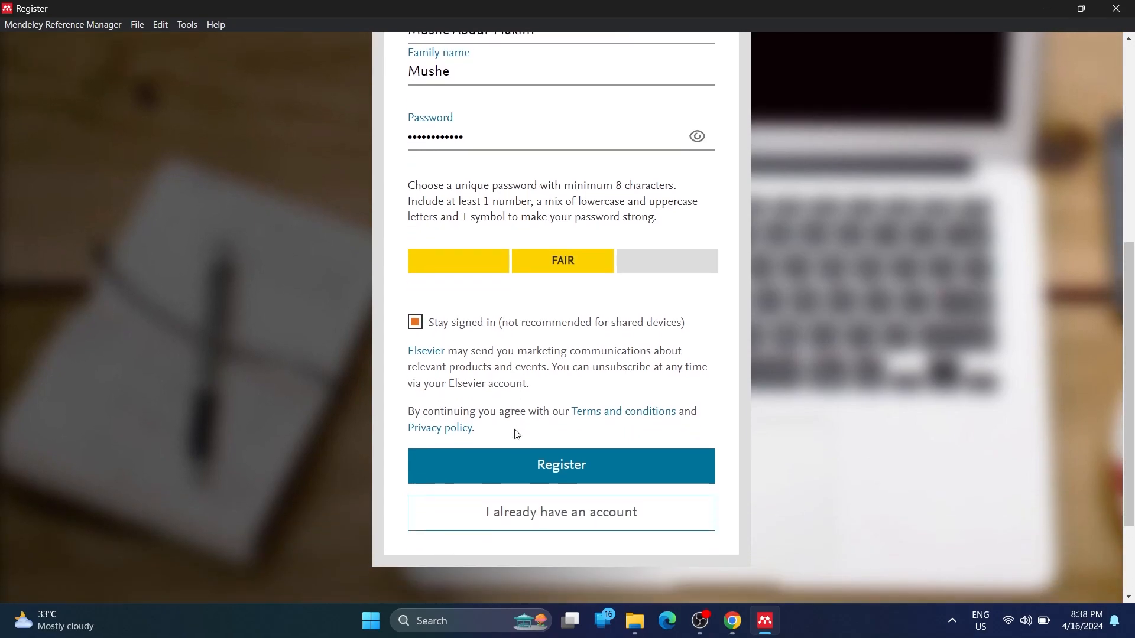
left_click(544, 466)
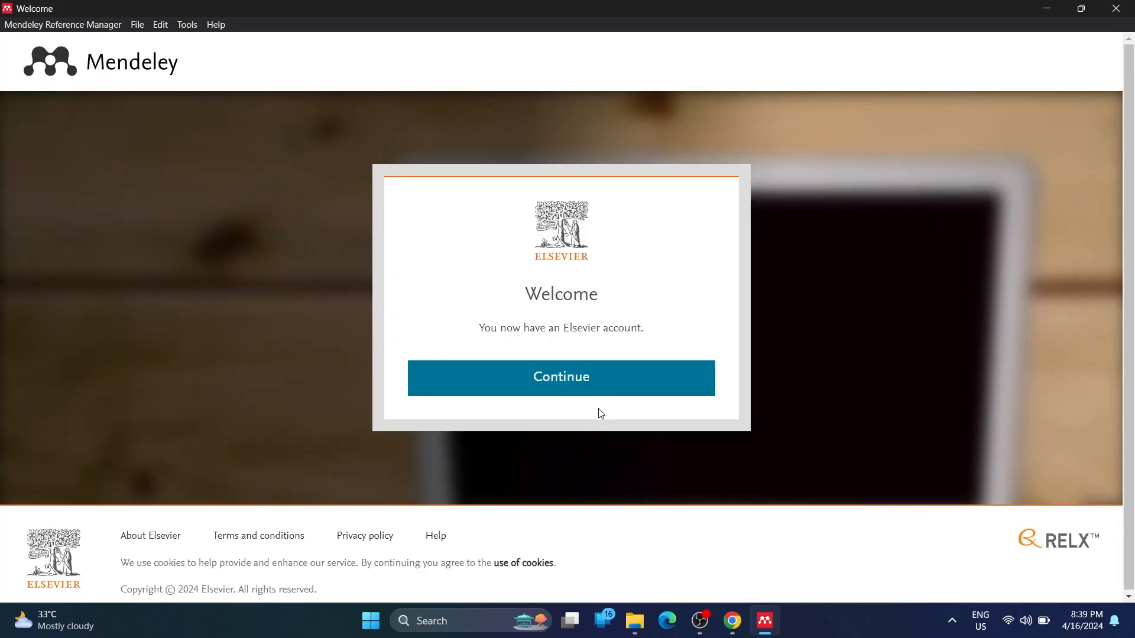
Continue past the sign-in screen to open the empty All References library
left_click(590, 383)
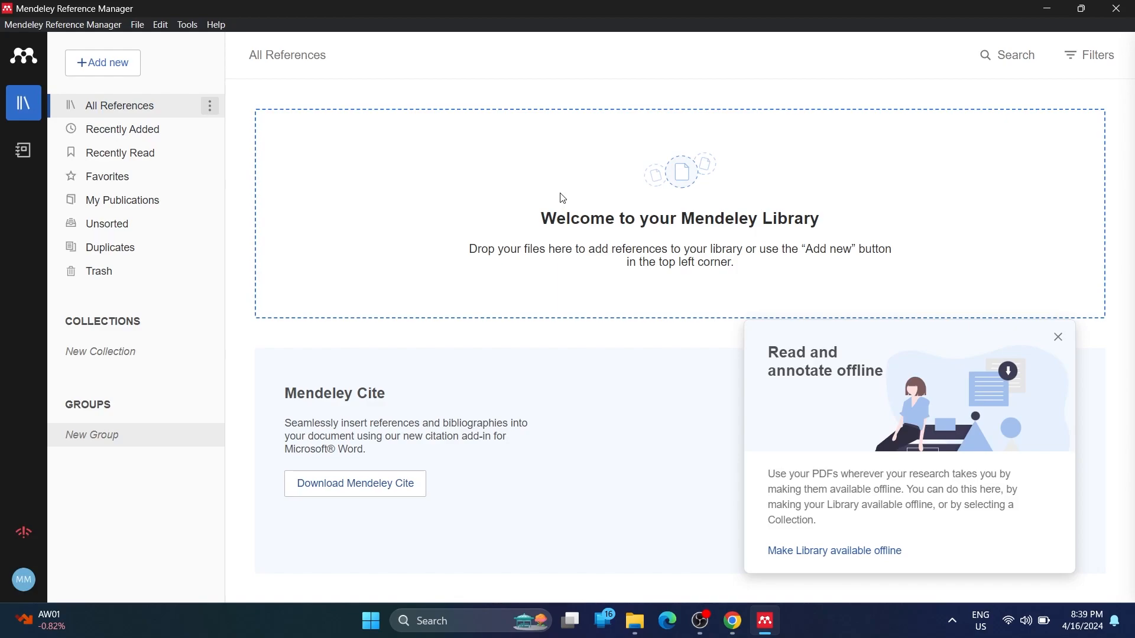
Browse the empty Recently Added, Recently Read and Favorites sections
left_click(153, 135)
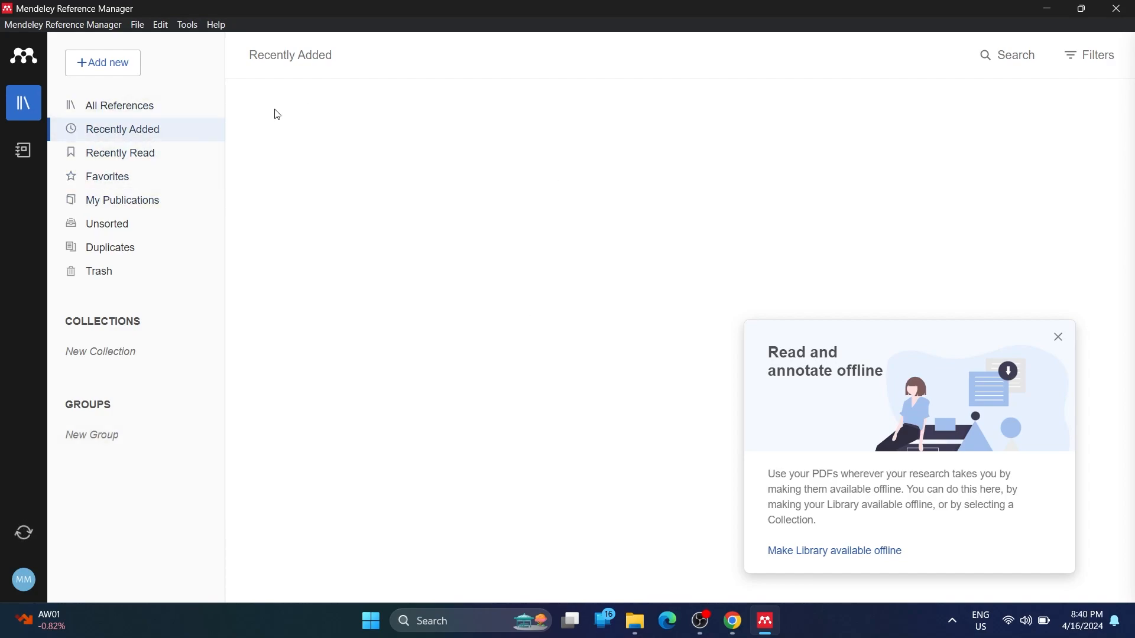
left_click(139, 153)
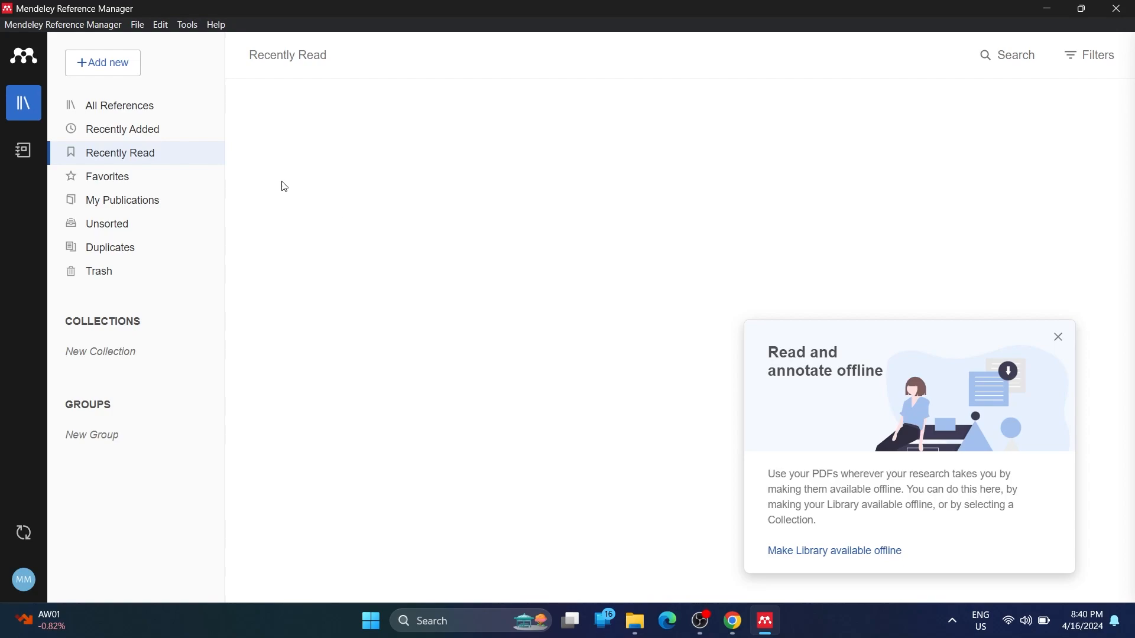
left_click(151, 184)
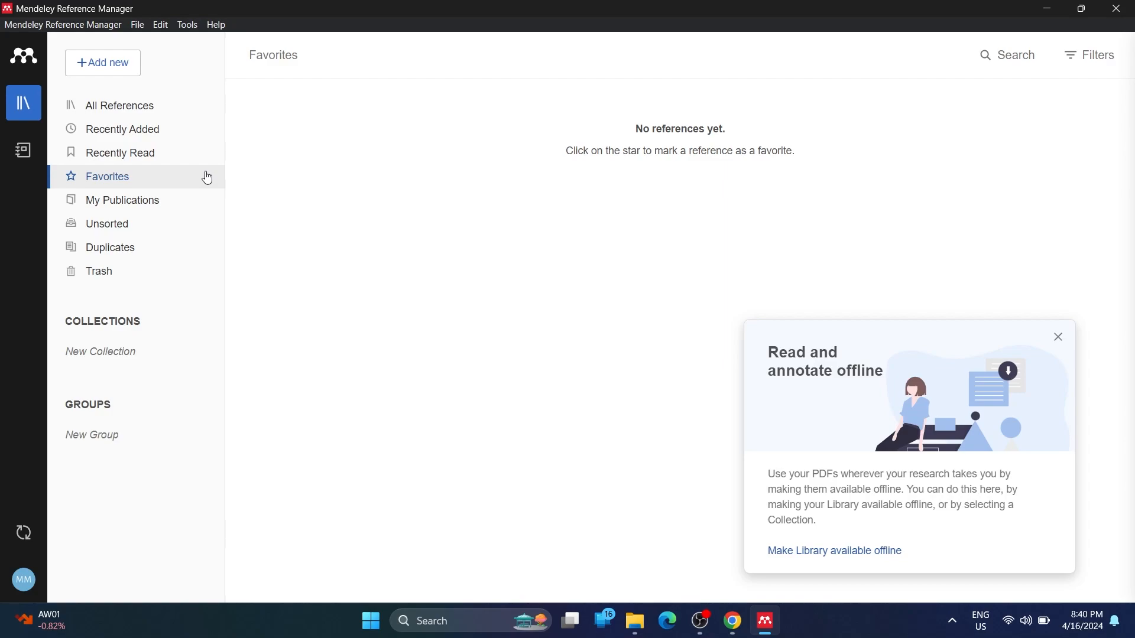
Check My Publications, Unsorted, Duplicates and Trash, then dismiss the offline-reading tip
left_click(172, 211)
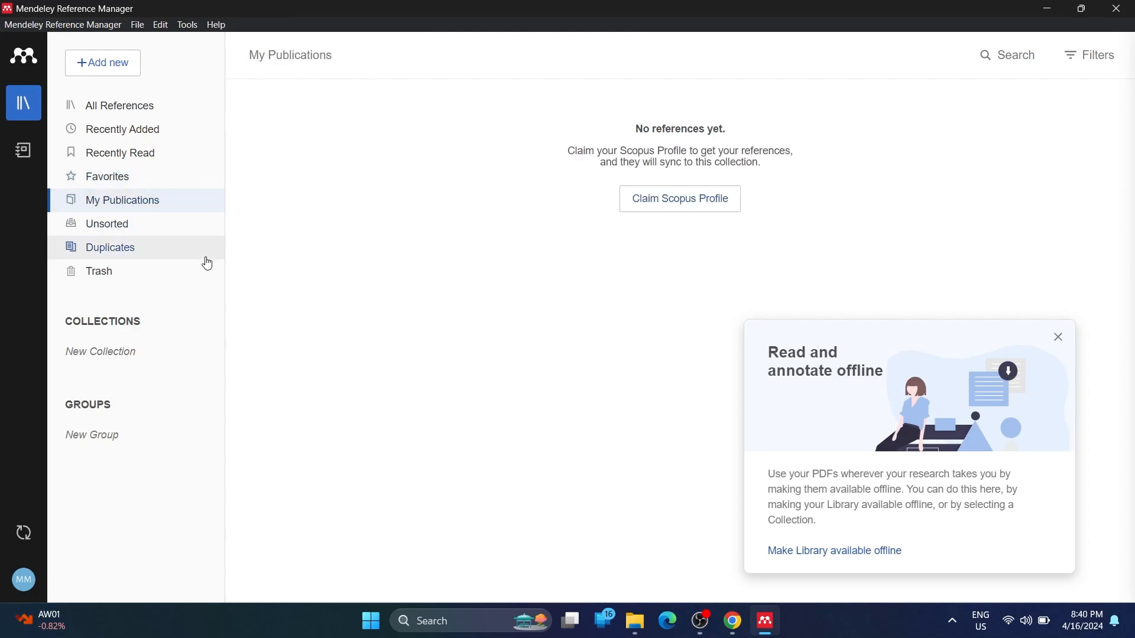
left_click(160, 228)
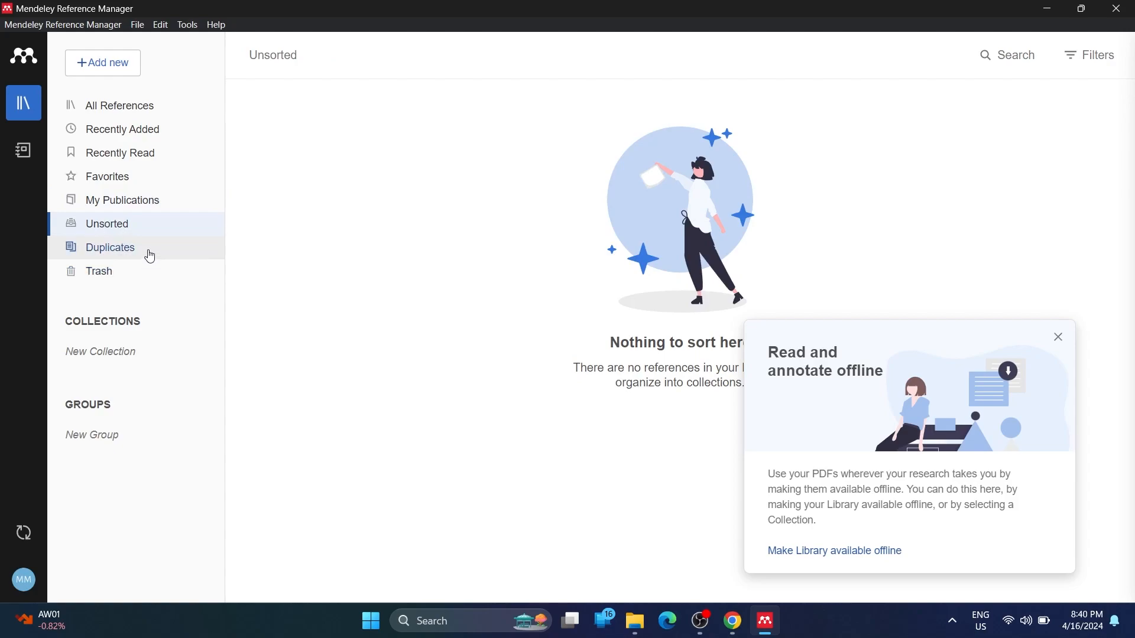
left_click(149, 256)
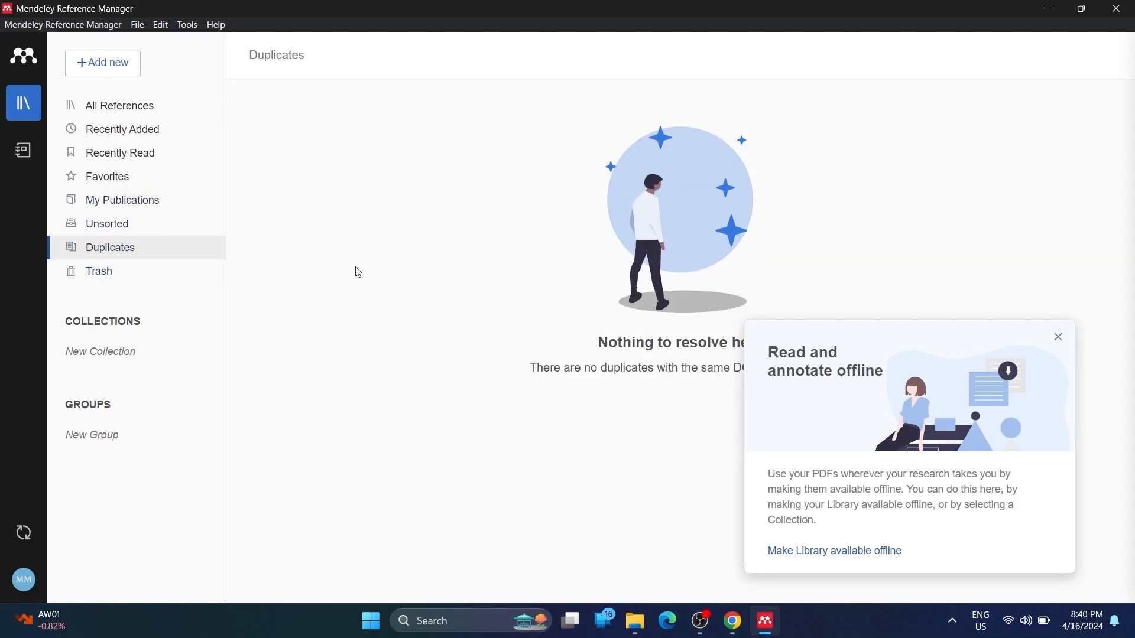
left_click(198, 272)
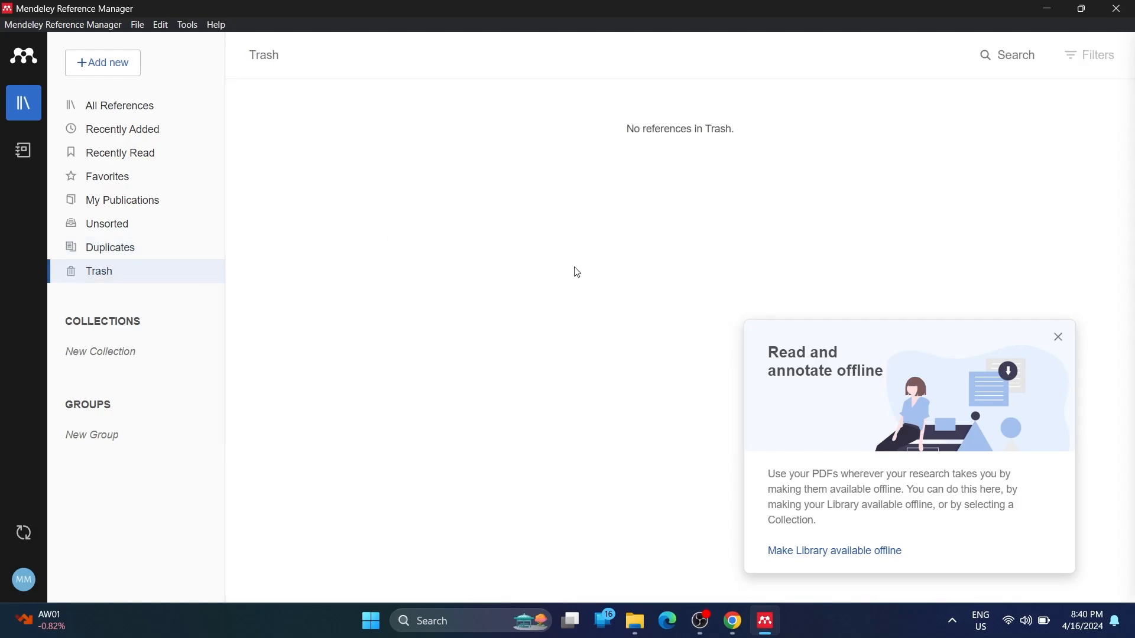
left_click(1059, 337)
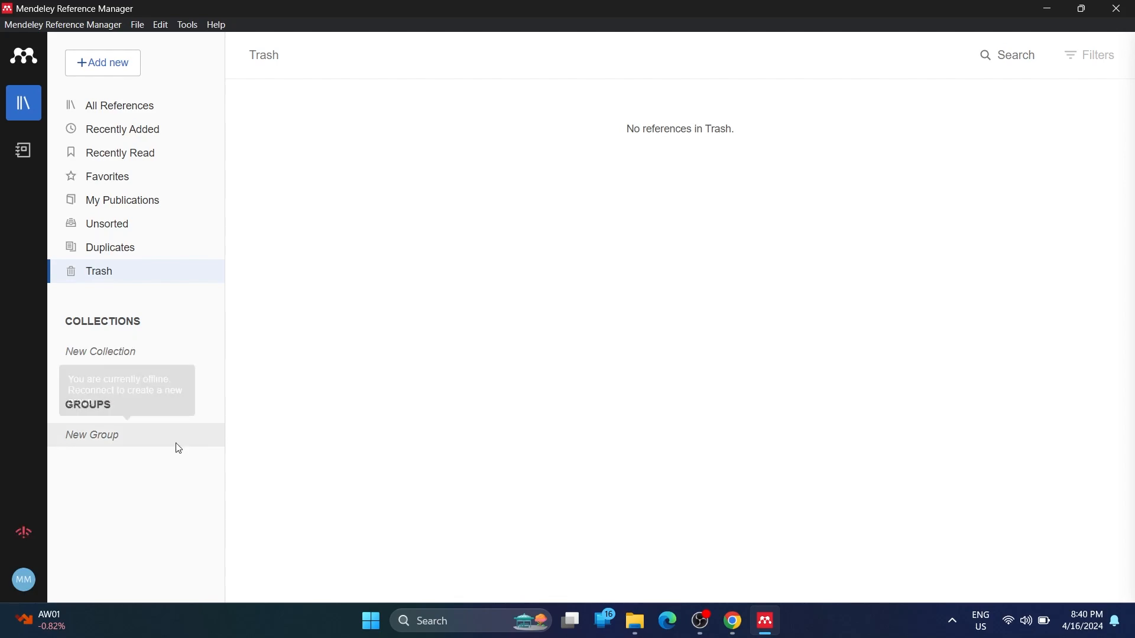
left_click(98, 351)
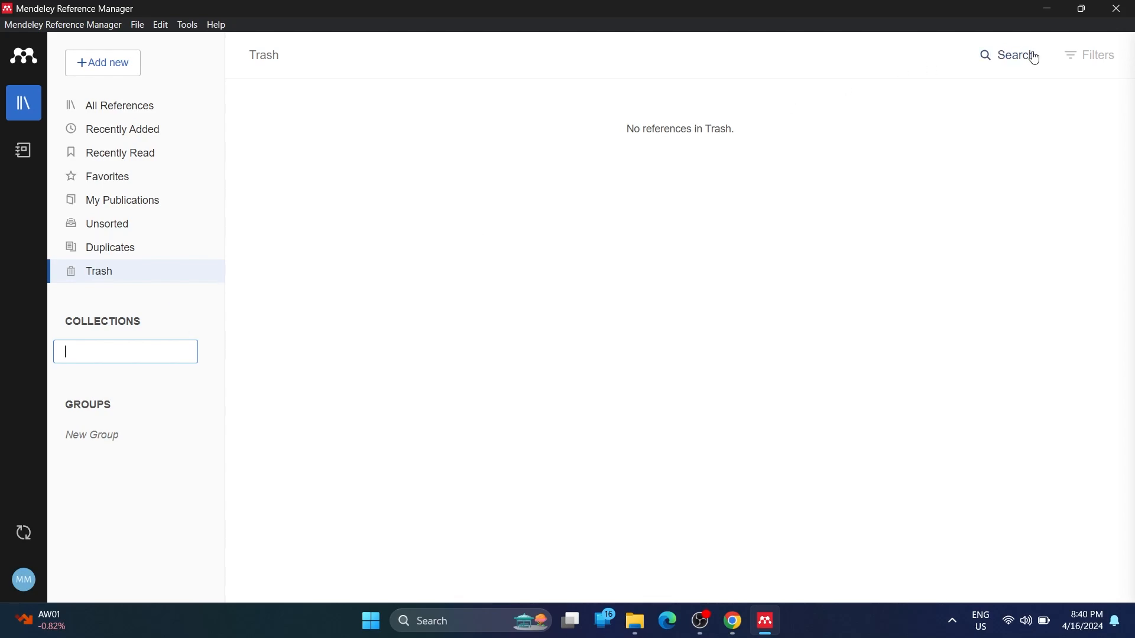
left_click(991, 59)
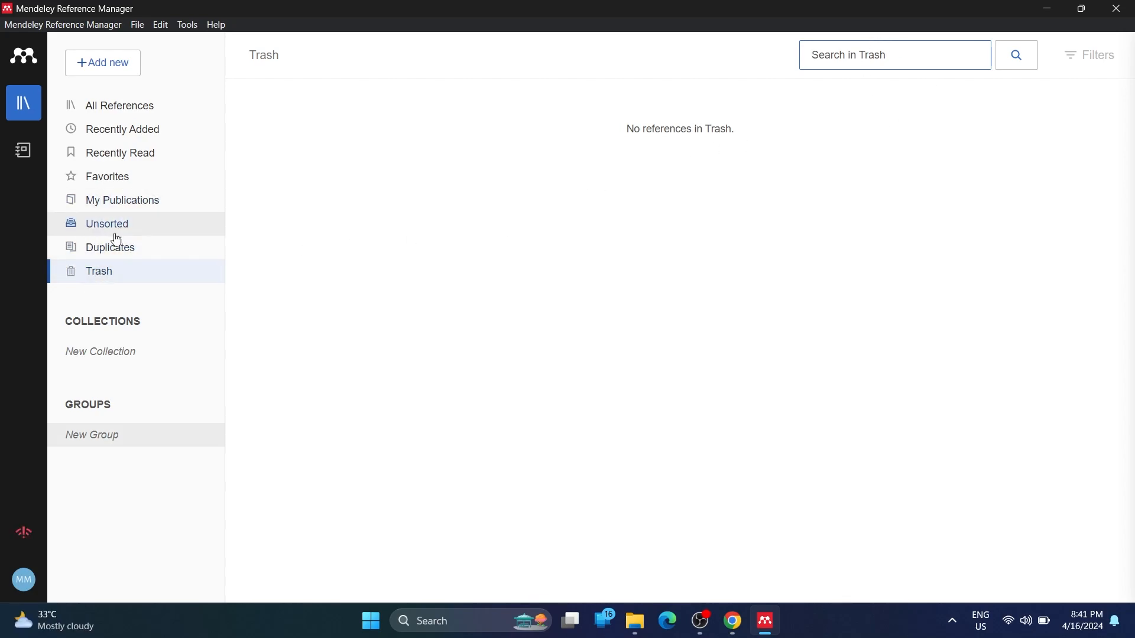
Show All References and launch Tools > Install Mendeley Web Importer in the browser
left_click(127, 114)
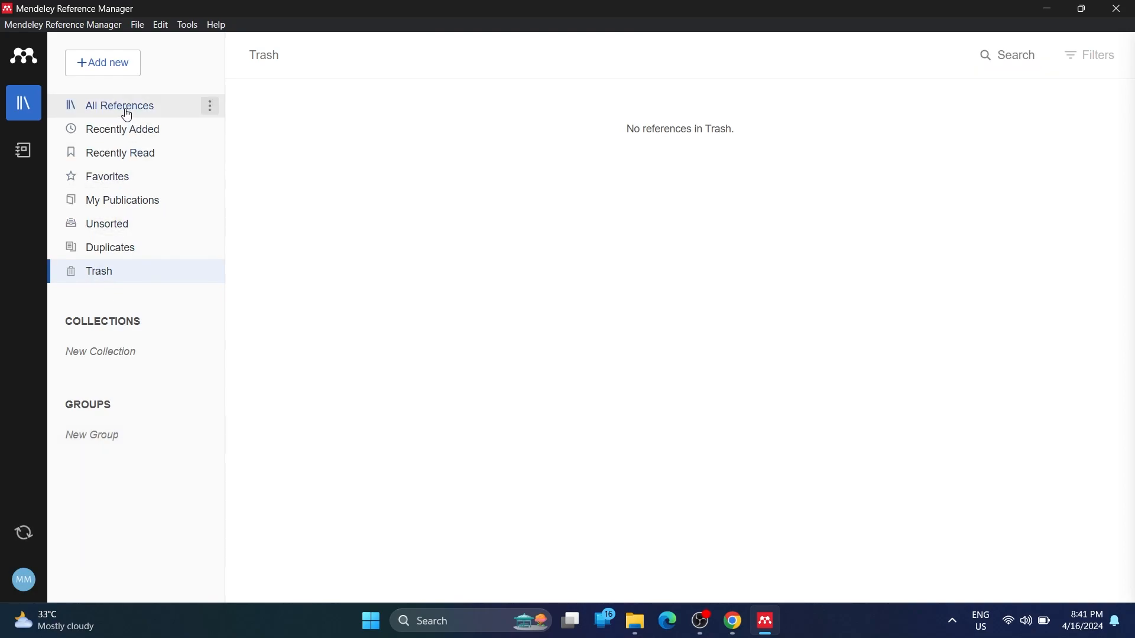
left_click(998, 59)
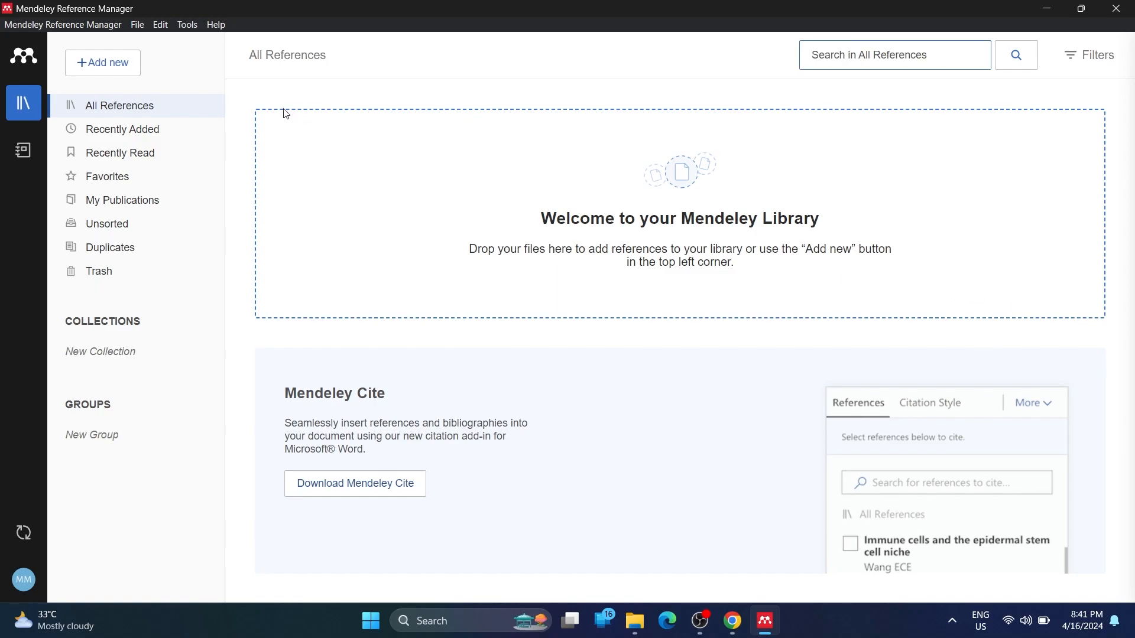
left_click(192, 30)
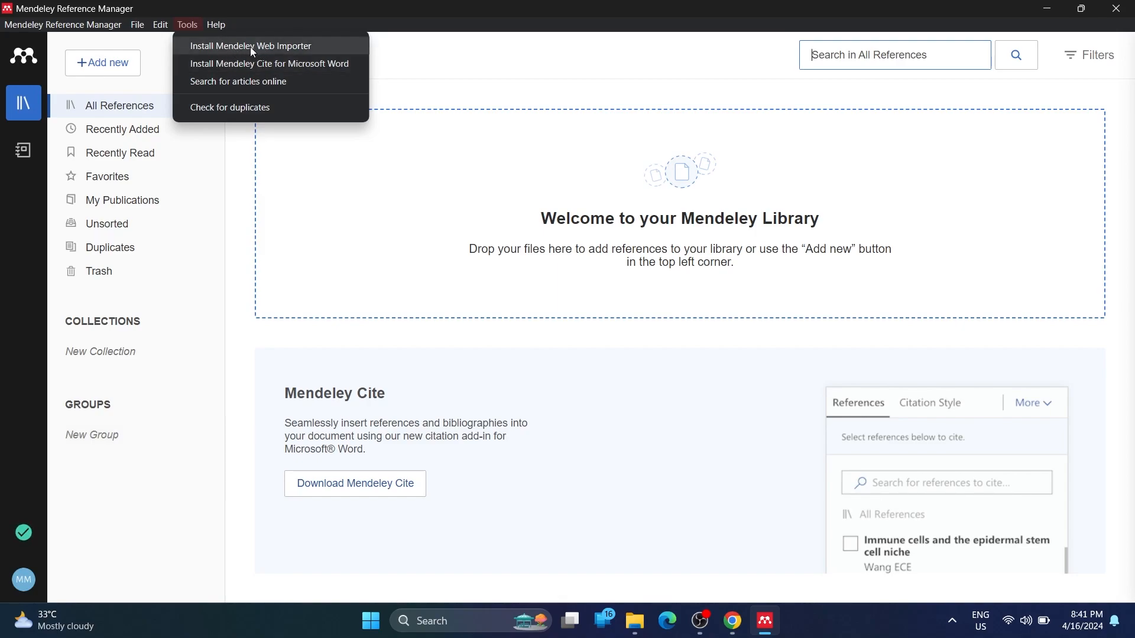
left_click(275, 48)
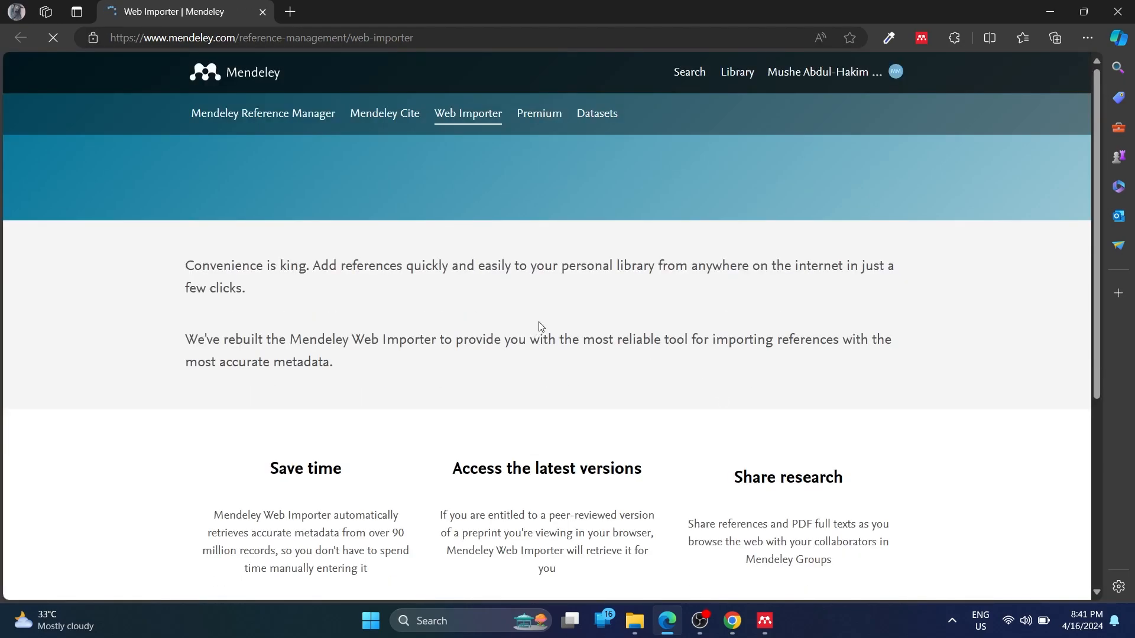
Copy the Web Importer page address from Edge and load it in Chrome
scroll(541, 327, "down", 1)
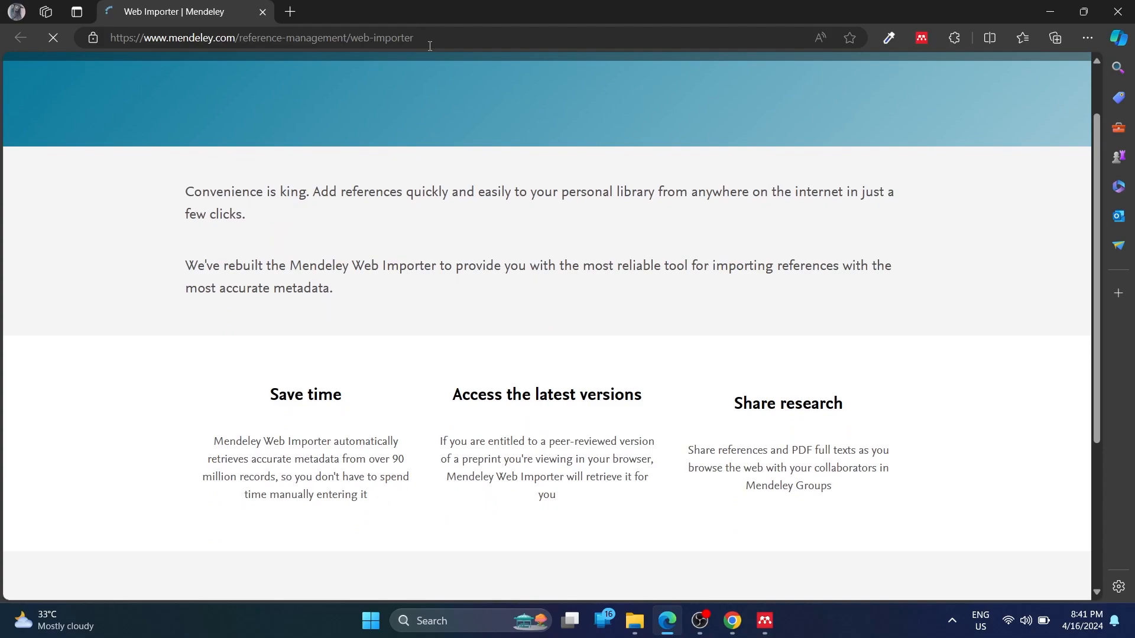
left_click(429, 45)
key("ctrl+c")
left_click(1094, 229)
scroll(1041, 245, "down", 1)
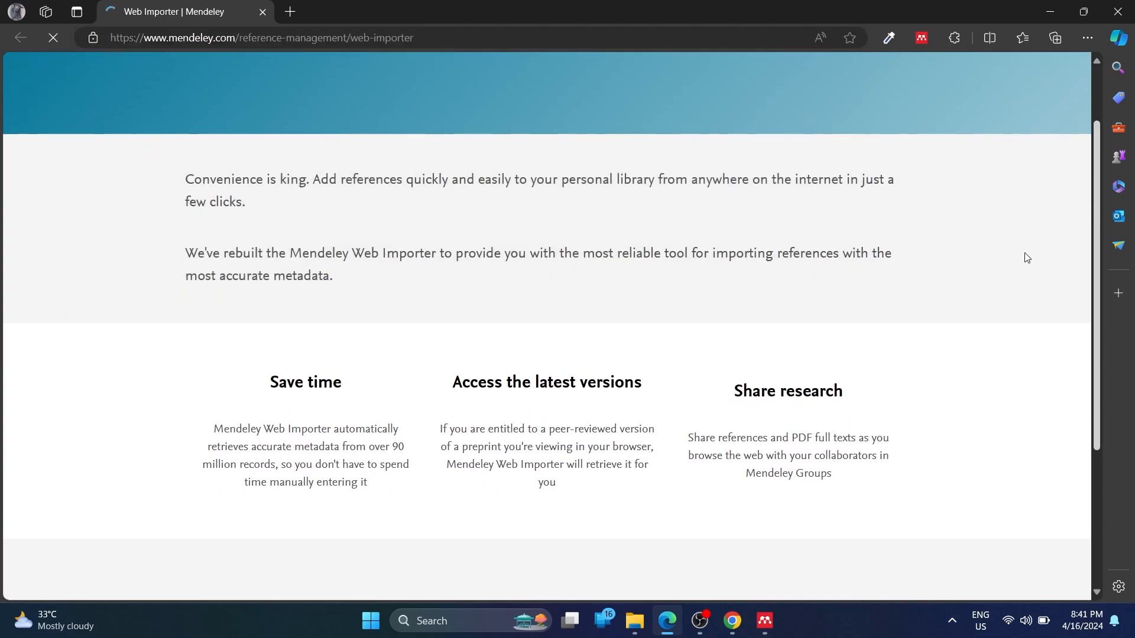
left_click(732, 621)
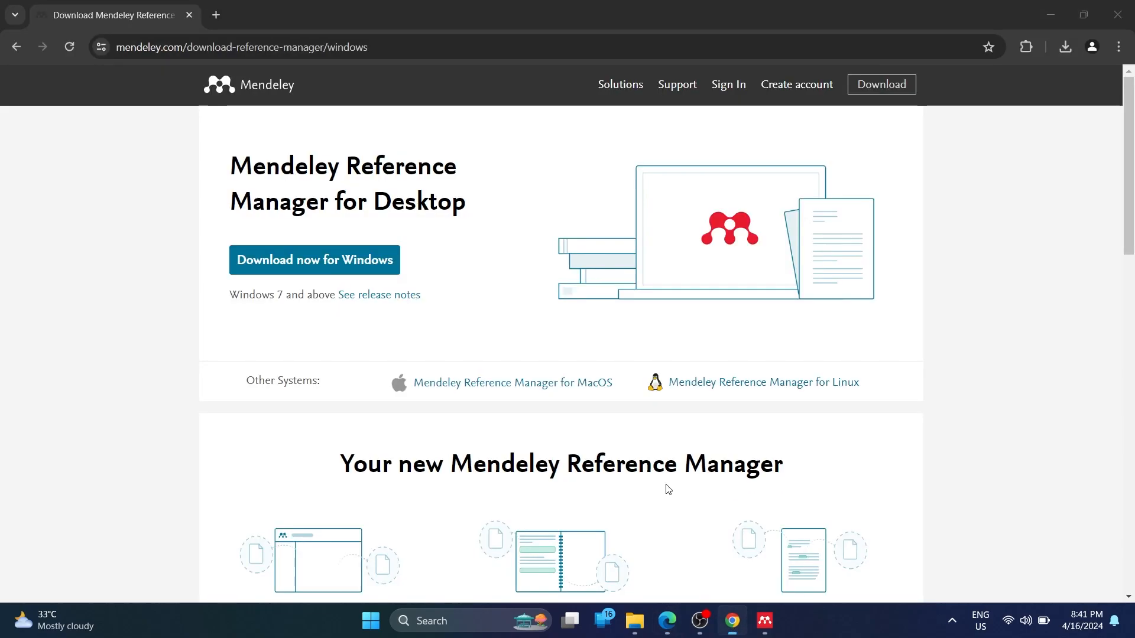
left_click(227, 46)
key("ctrl+v")
key("Return")
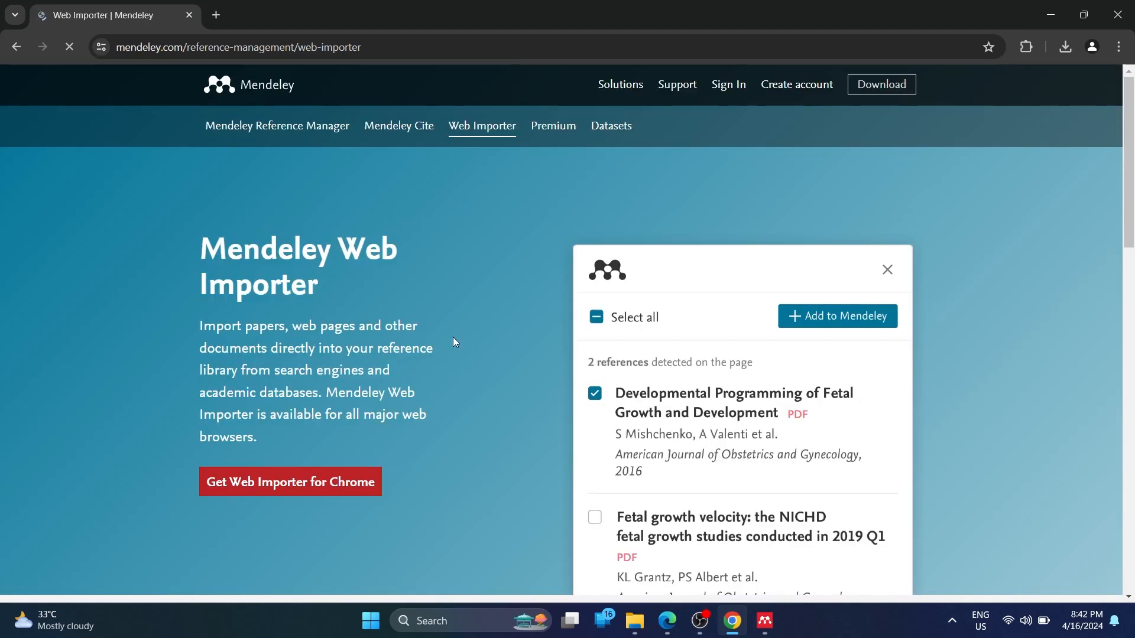
Browse the Web Importer page in Chrome to reach the extension's Chrome Web Store listing
scroll(535, 311, "down", 1)
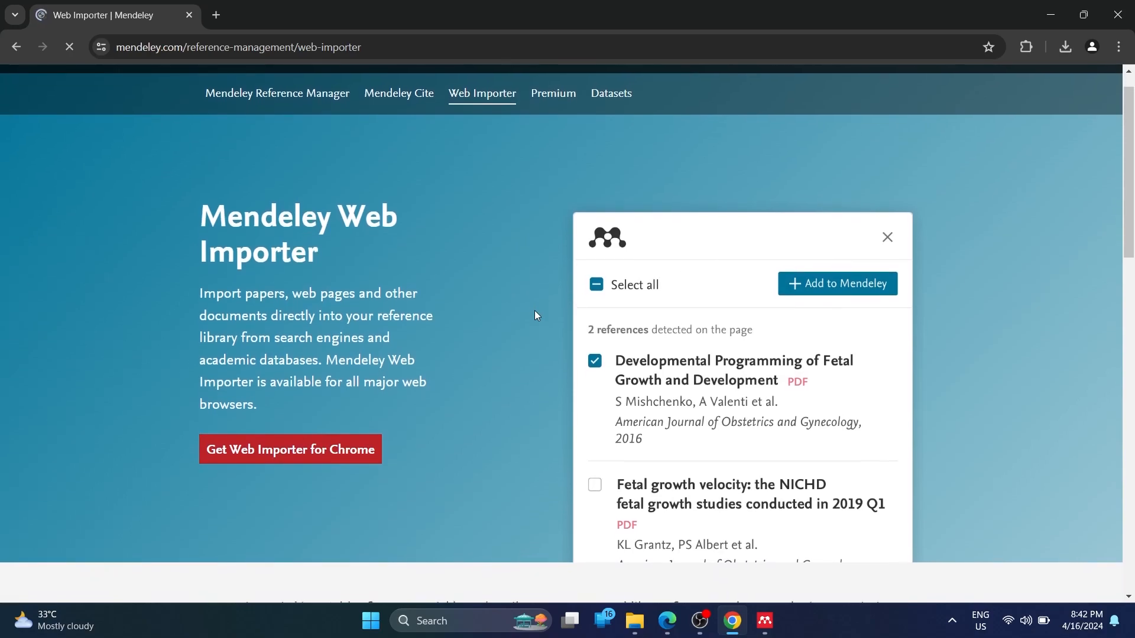
left_click(664, 631)
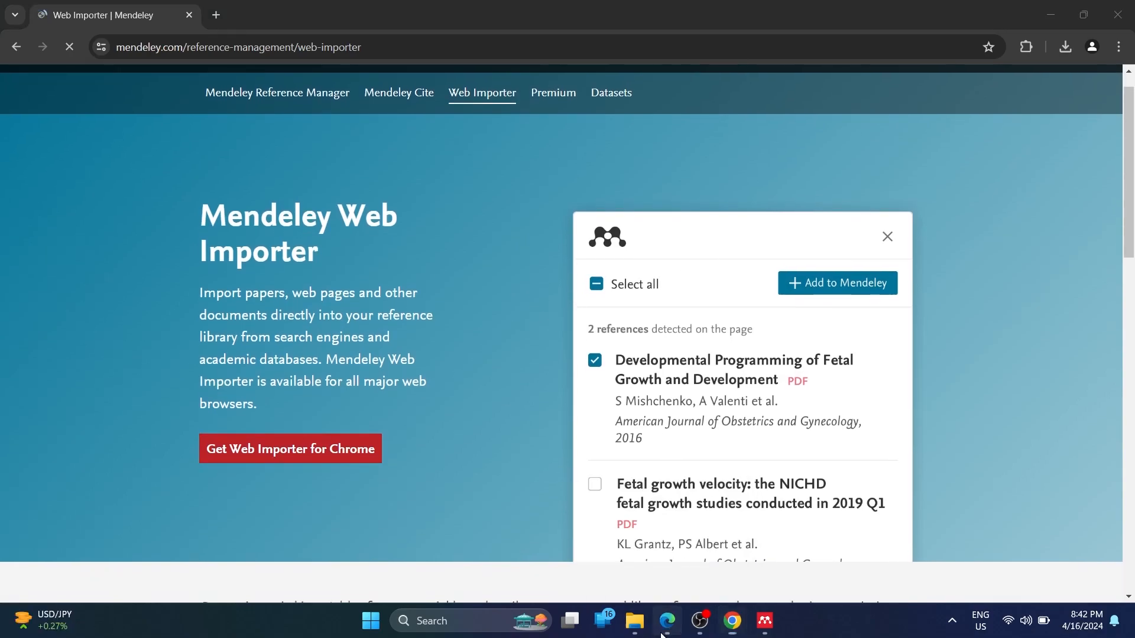
scroll(467, 311, "down", 3)
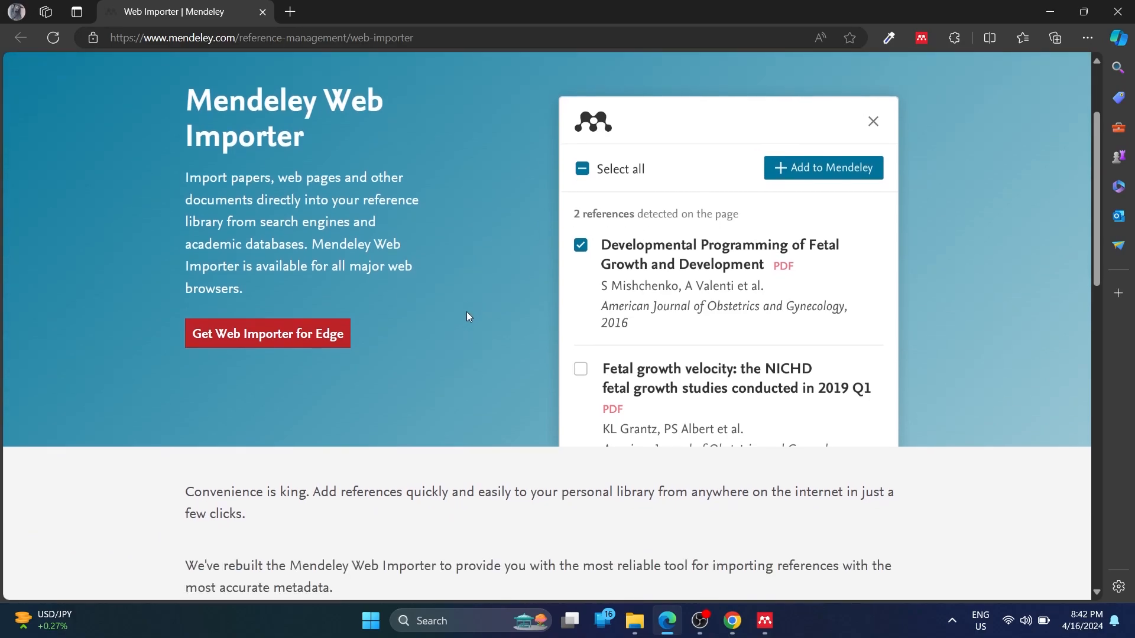
left_click(733, 621)
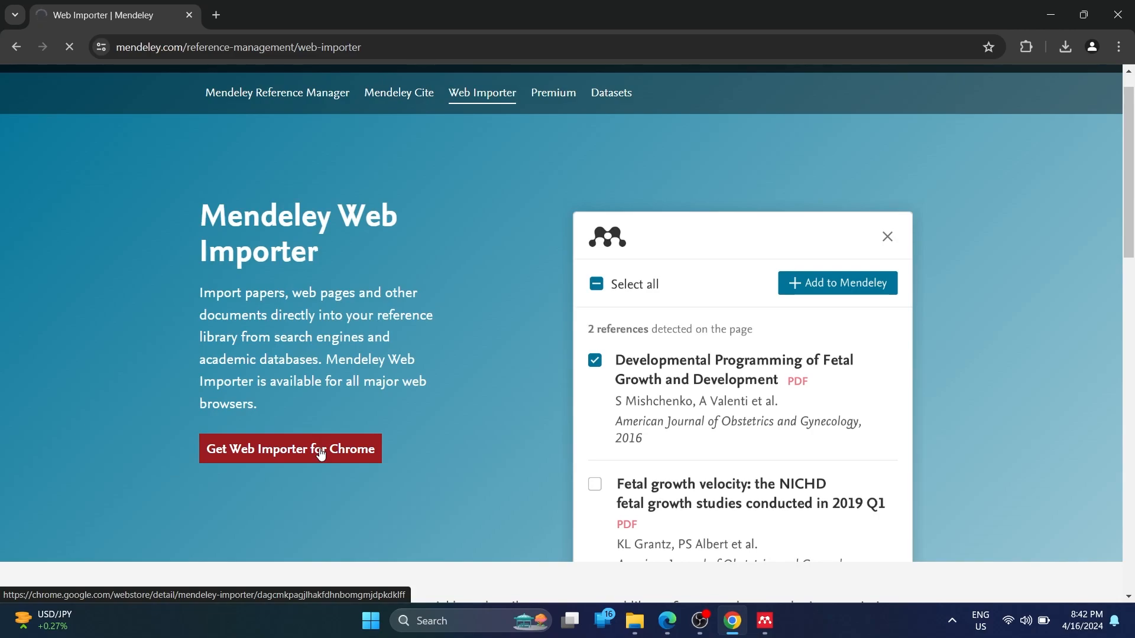
scroll(321, 454, "down", 2)
scroll(320, 449, "up", 2)
scroll(319, 448, "down", 1)
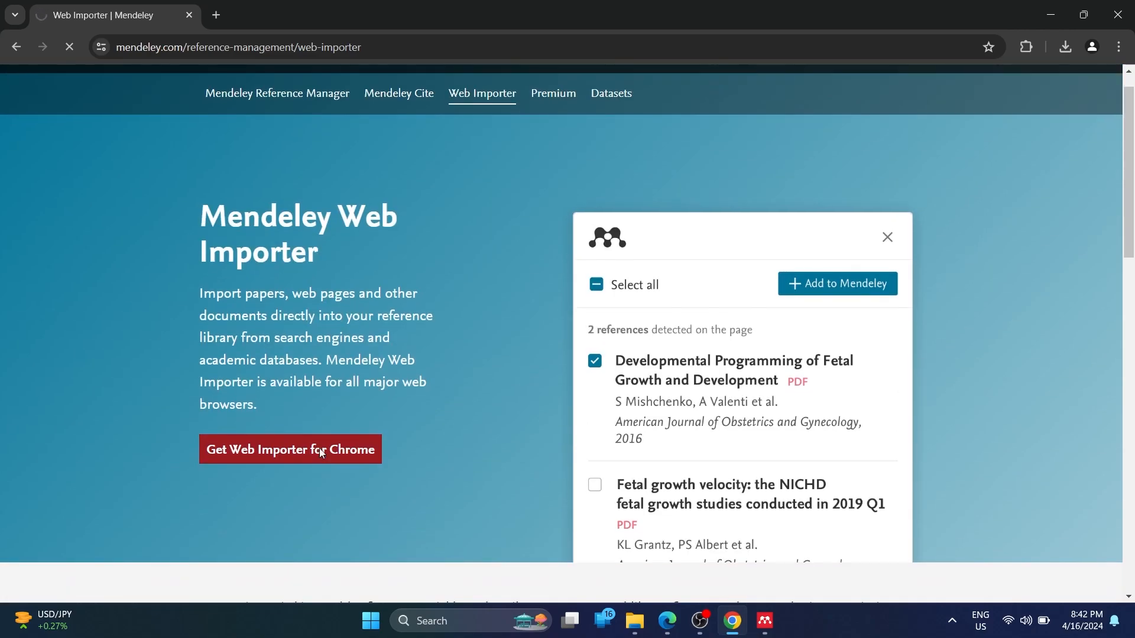
scroll(319, 448, "down", 5)
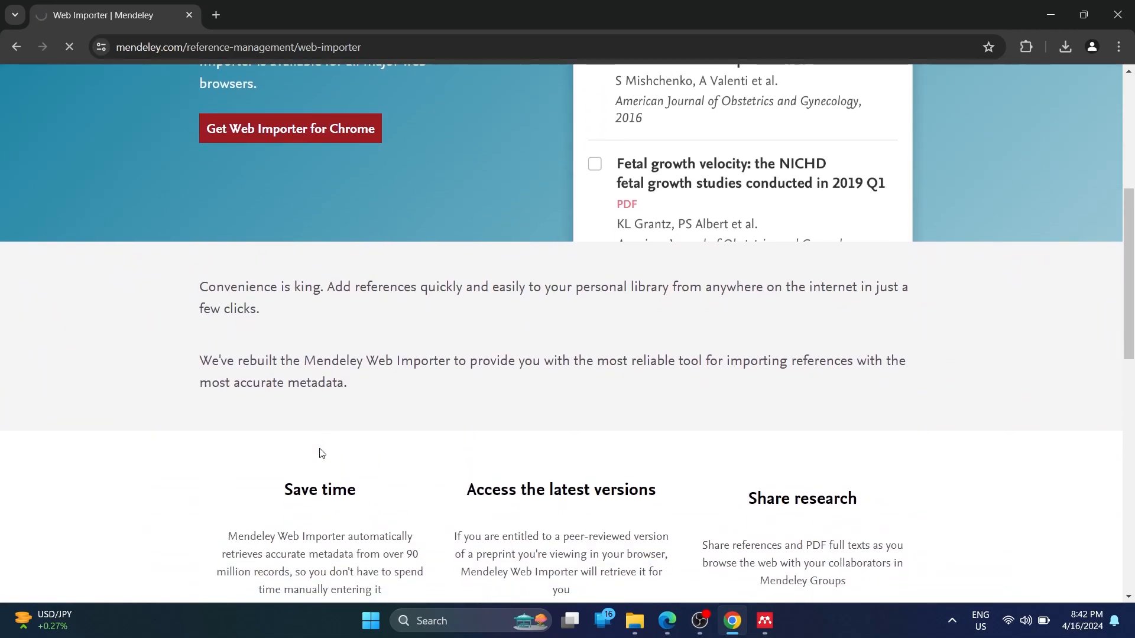
scroll(321, 453, "up", 4)
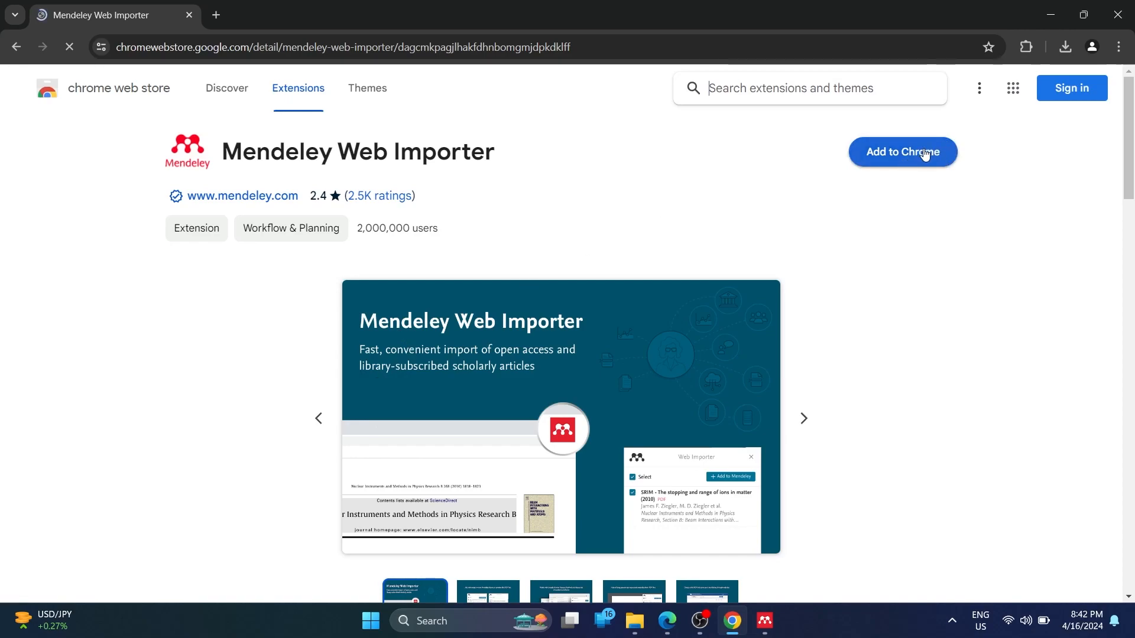
Add the Mendeley Web Importer extension to Chrome and confirm the installation
left_click(890, 163)
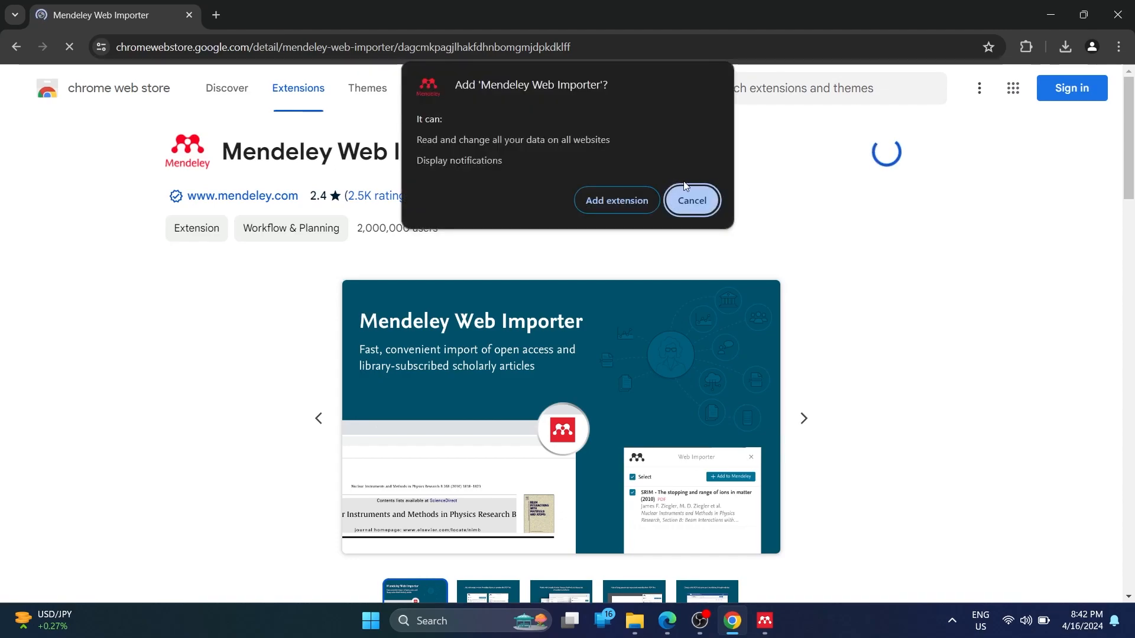
left_click(612, 200)
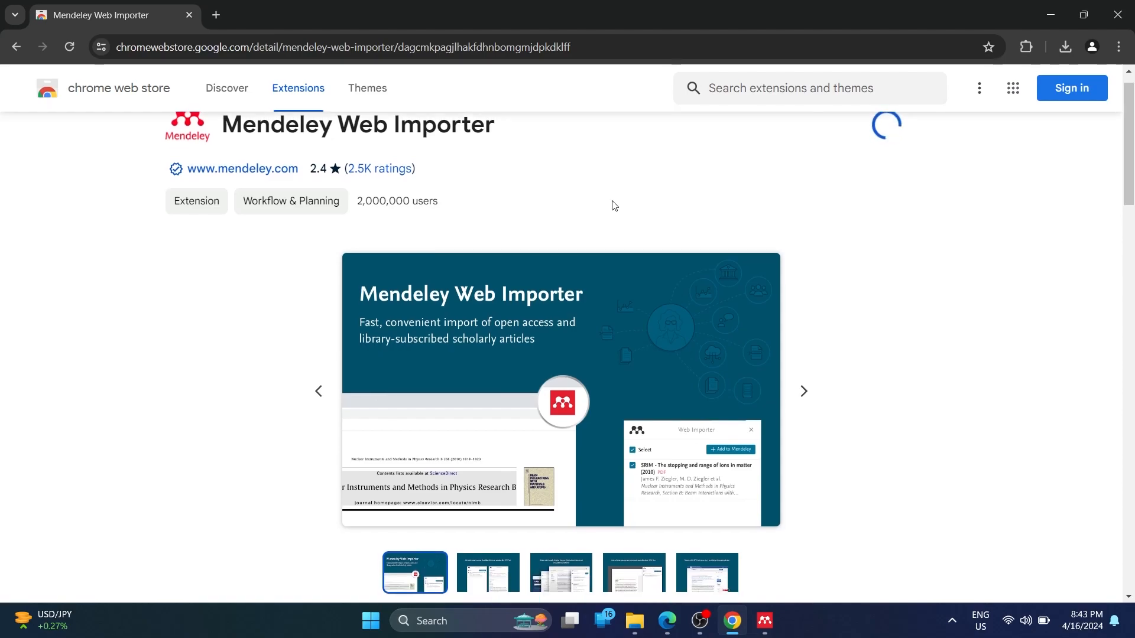
scroll(613, 205, "down", 4)
scroll(613, 206, "down", 1)
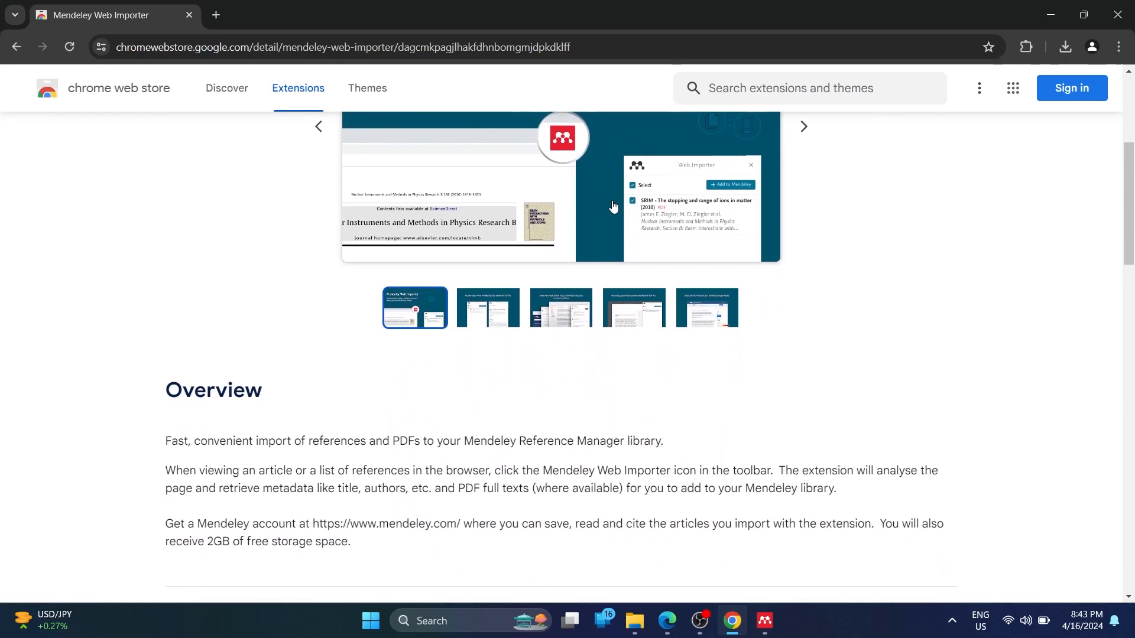
scroll(613, 205, "up", 1)
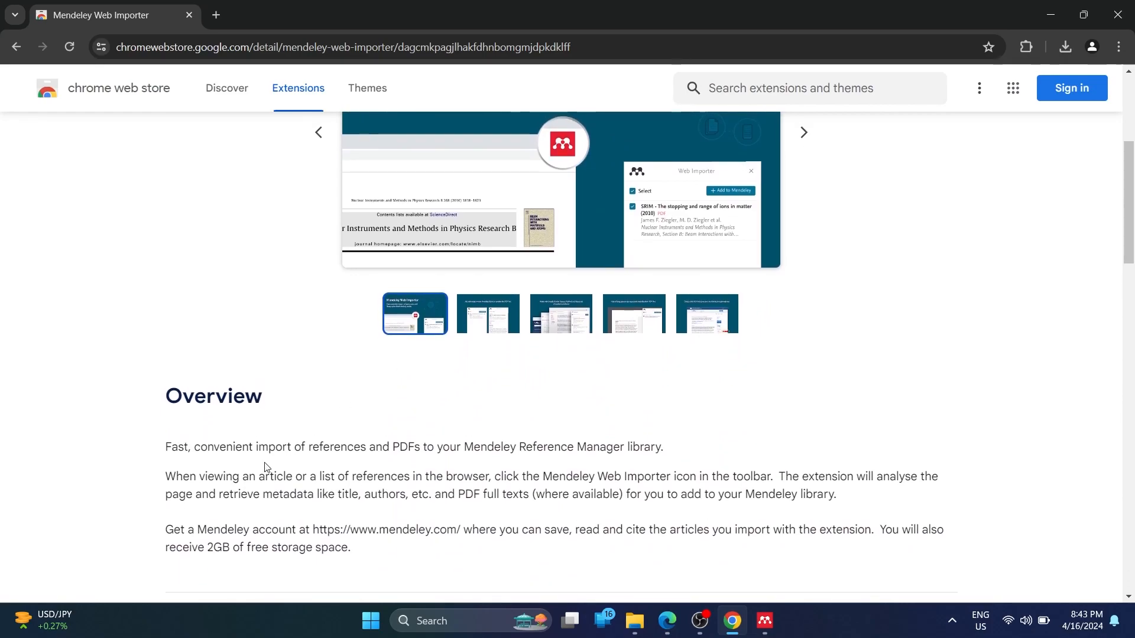
scroll(264, 467, "down", 1)
scroll(529, 373, "up", 6)
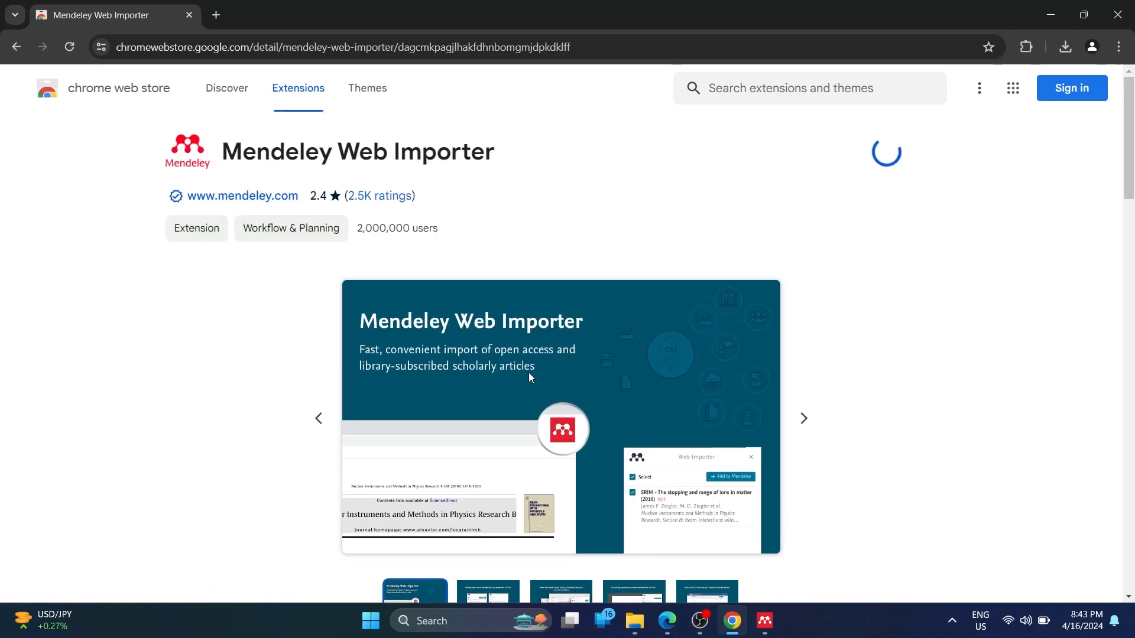
scroll(528, 372, "down", 5)
scroll(529, 377, "down", 2)
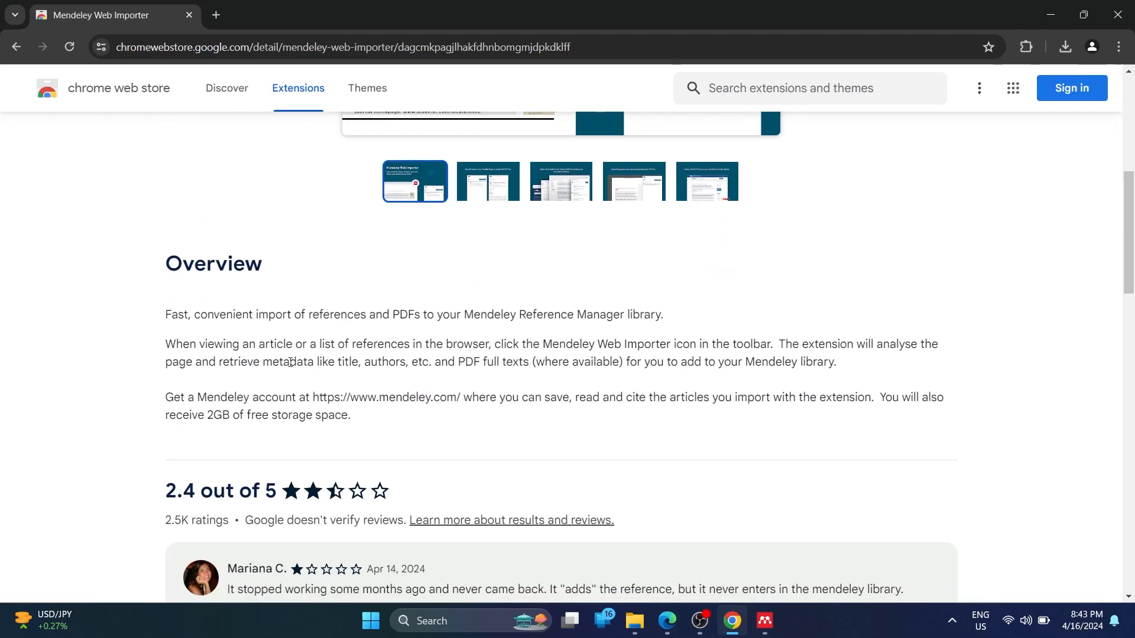
scroll(616, 435, "up", 7)
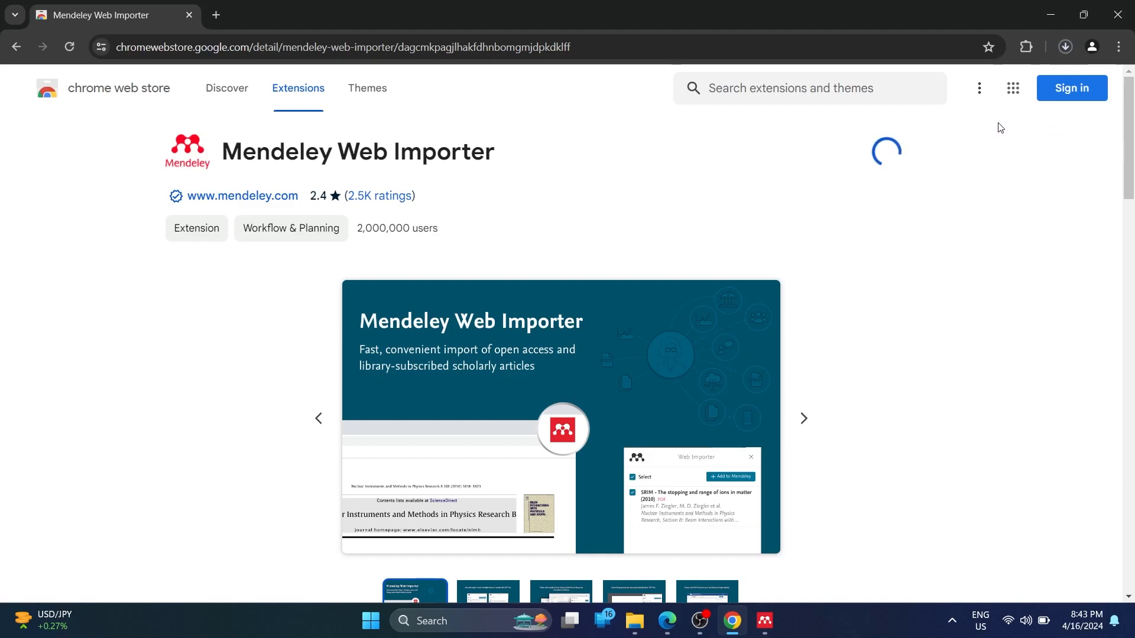
Pin Mendeley Web Importer to Chrome's toolbar and return to the Mendeley library
left_click(1062, 52)
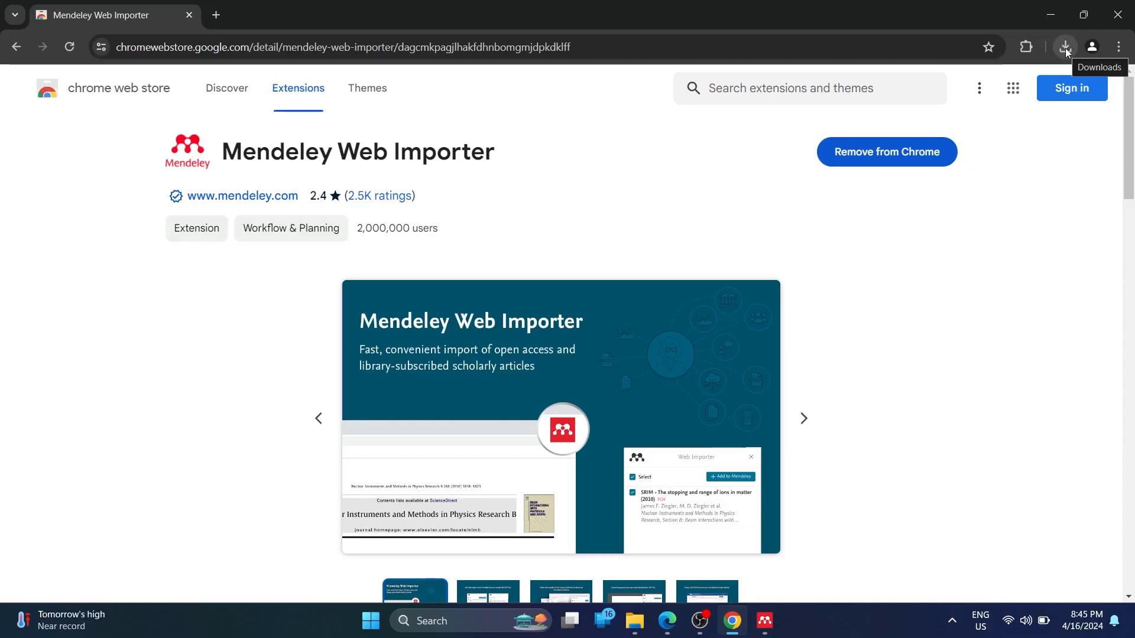
left_click(1026, 47)
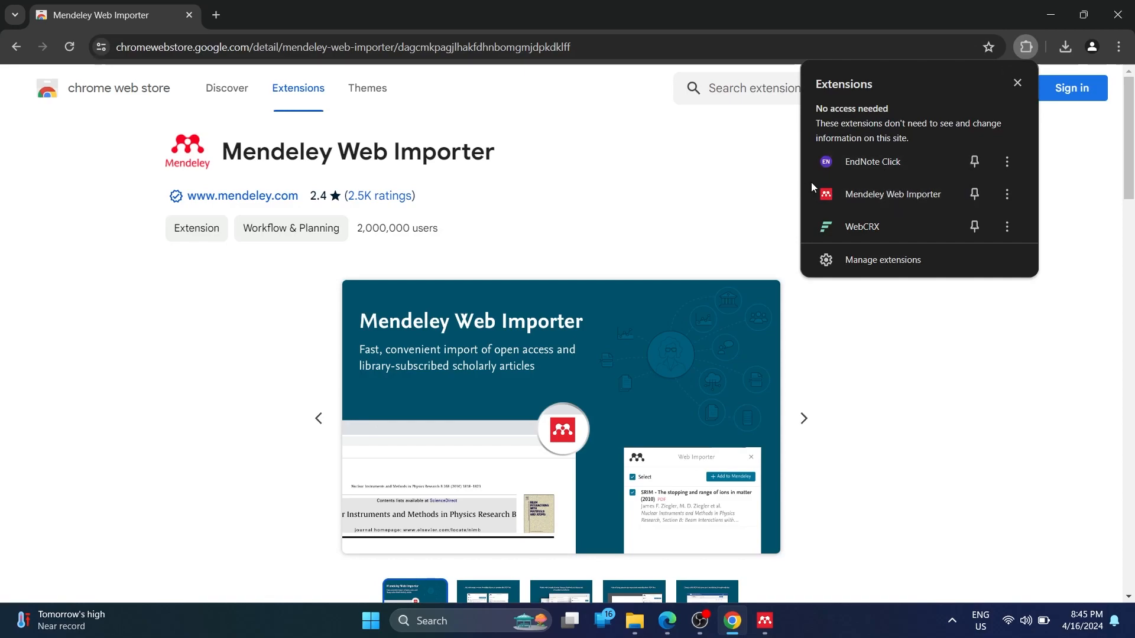
left_click(970, 195)
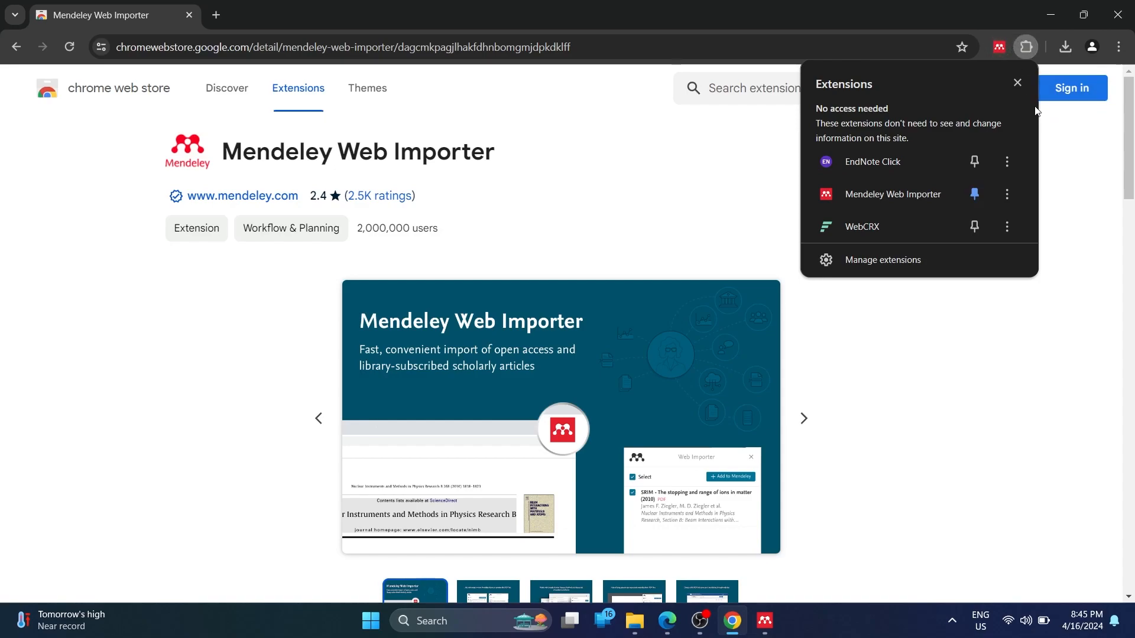
left_click(1017, 83)
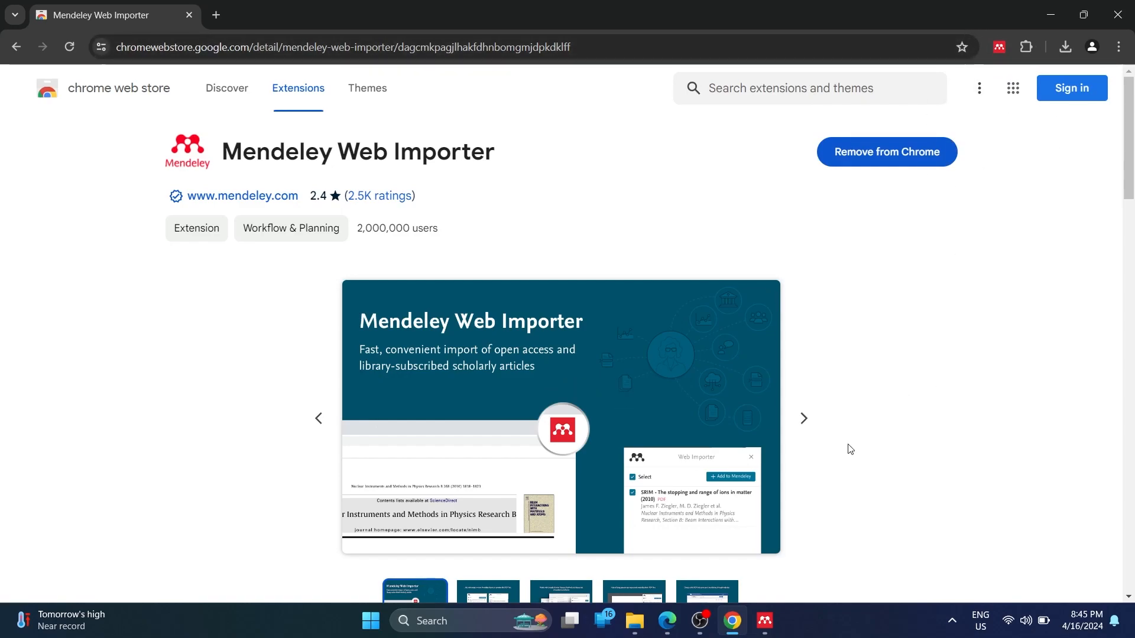
left_click(766, 622)
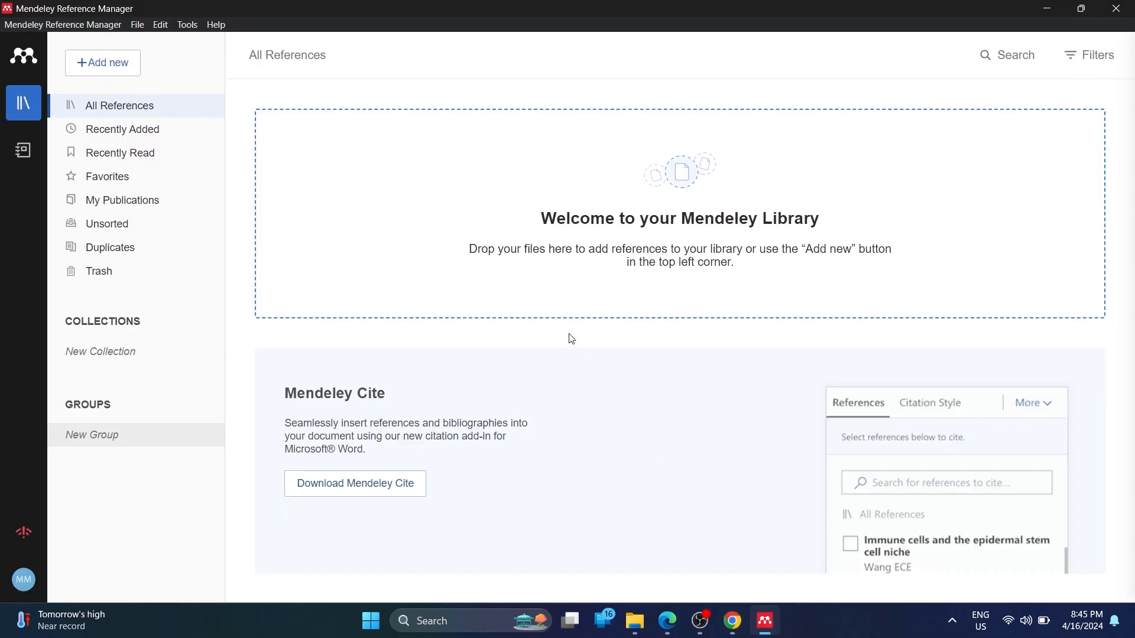
left_click(191, 27)
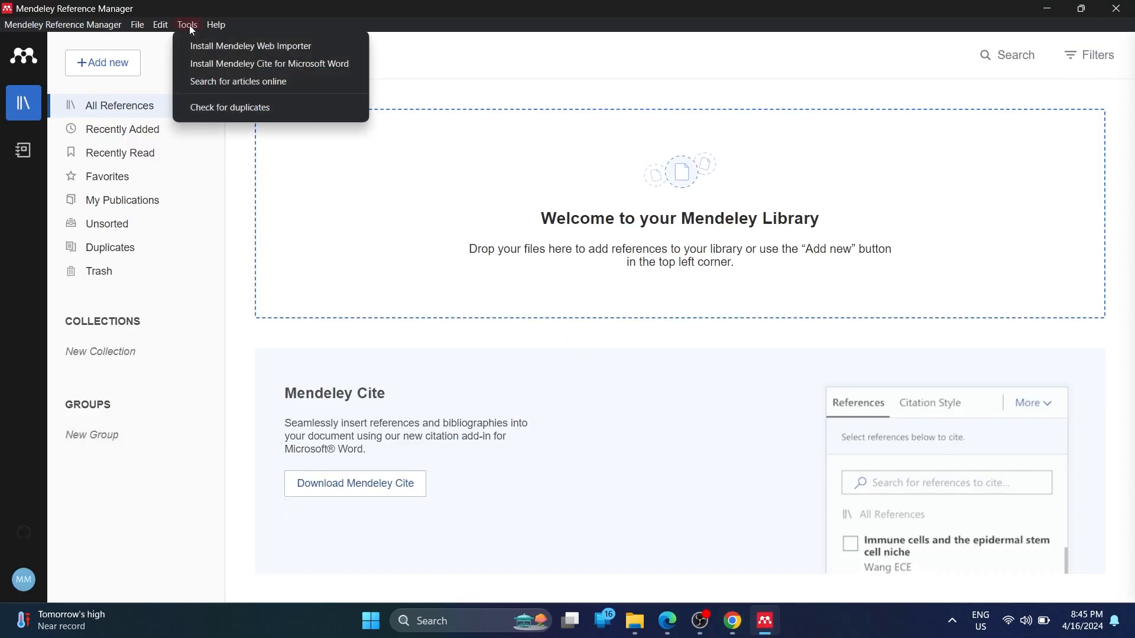
left_click(257, 66)
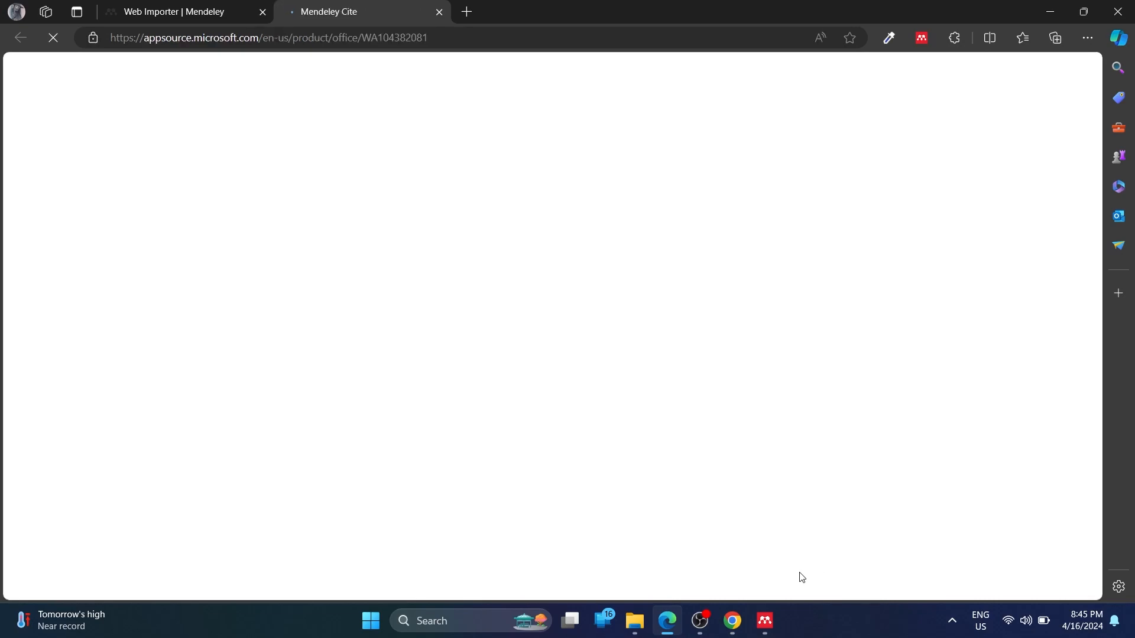
left_click(764, 621)
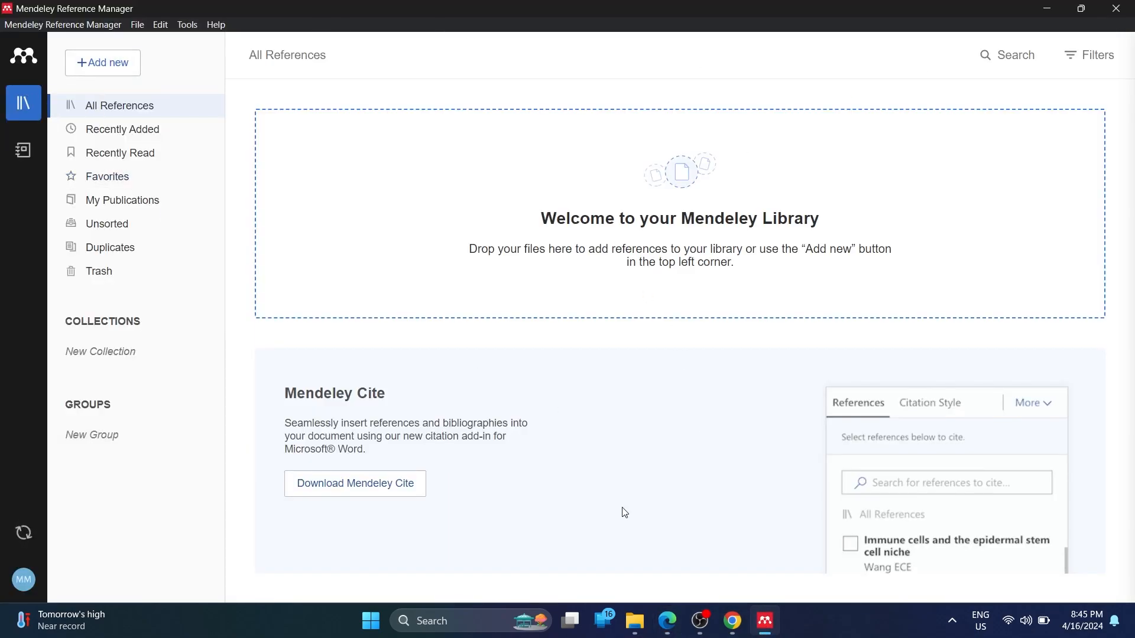
Replace Chrome's current address with scholar.google.com to load Google Scholar
mouse_move(676, 624)
left_click(732, 621)
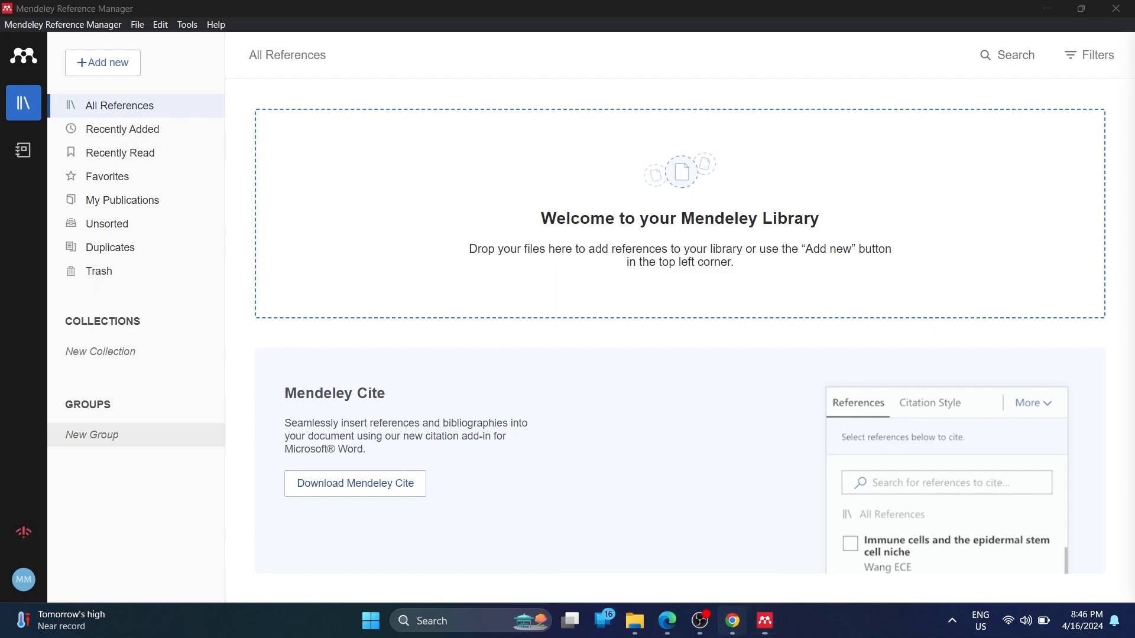
left_click(360, 50)
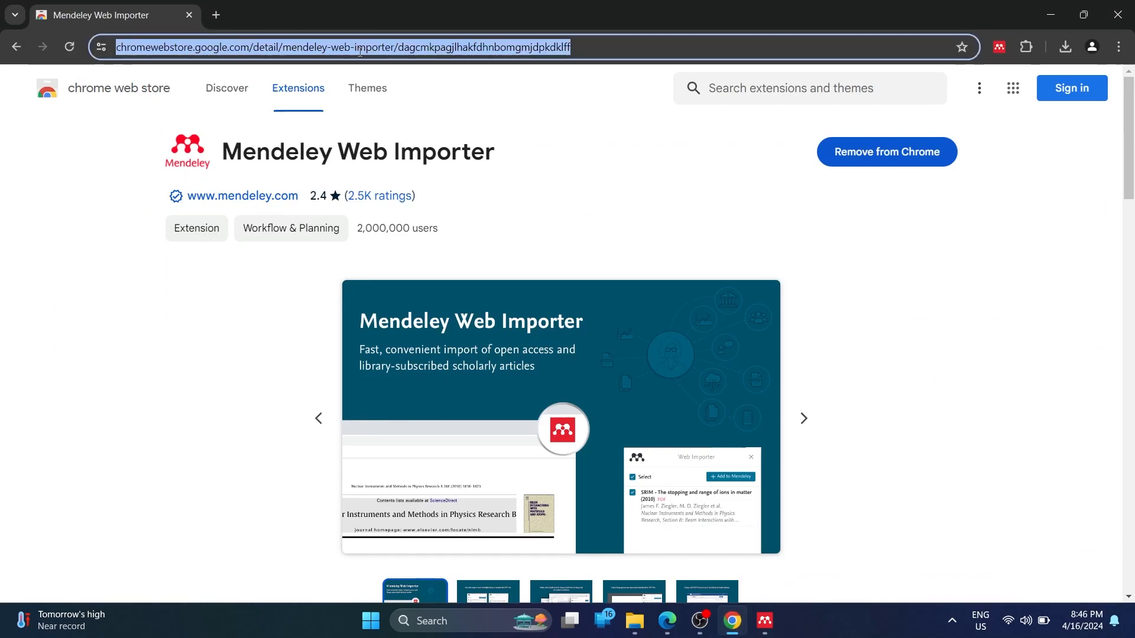
type("scho")
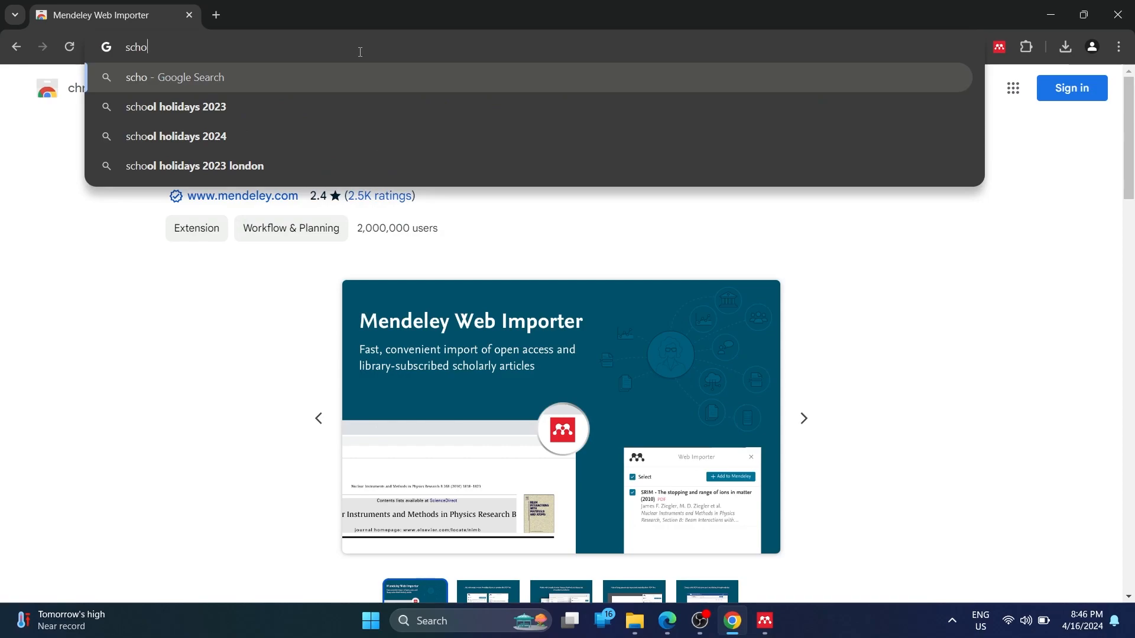
key("BackSpace")
key("BackSpace")
key("BackSpace")
key("BackSpace")
type("schoo")
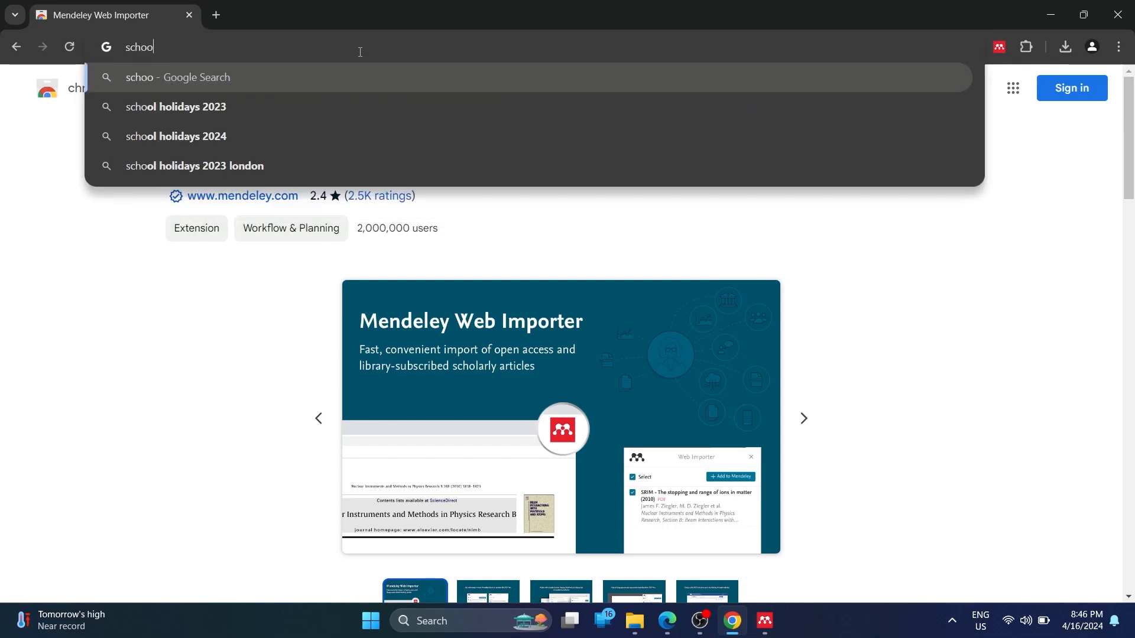
key("BackSpace")
type("lar.google.com")
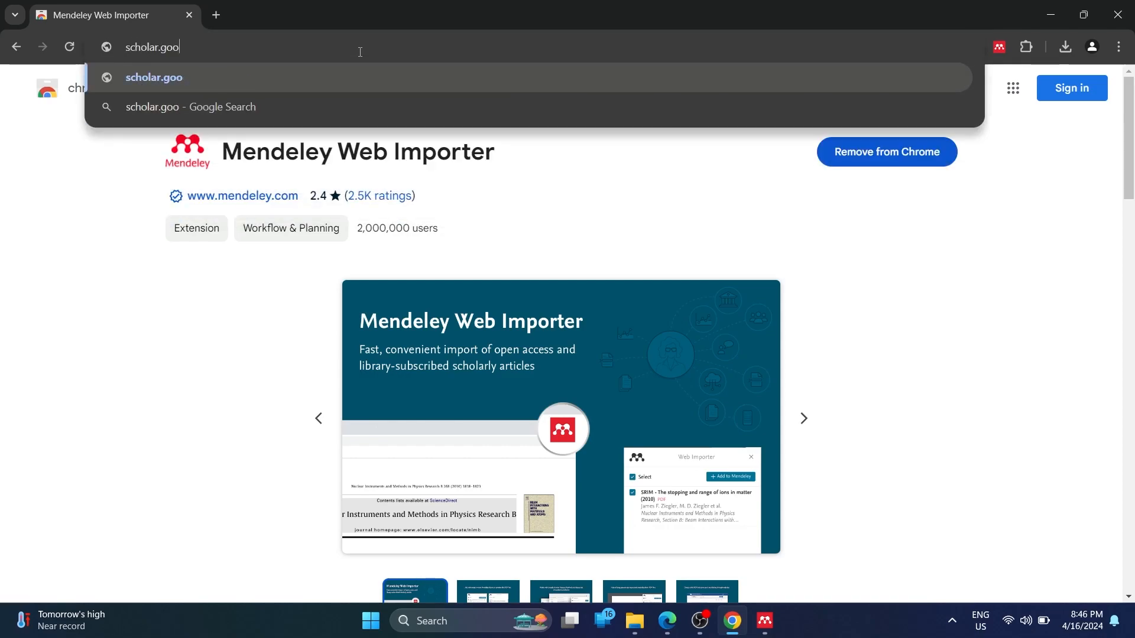
key("Return")
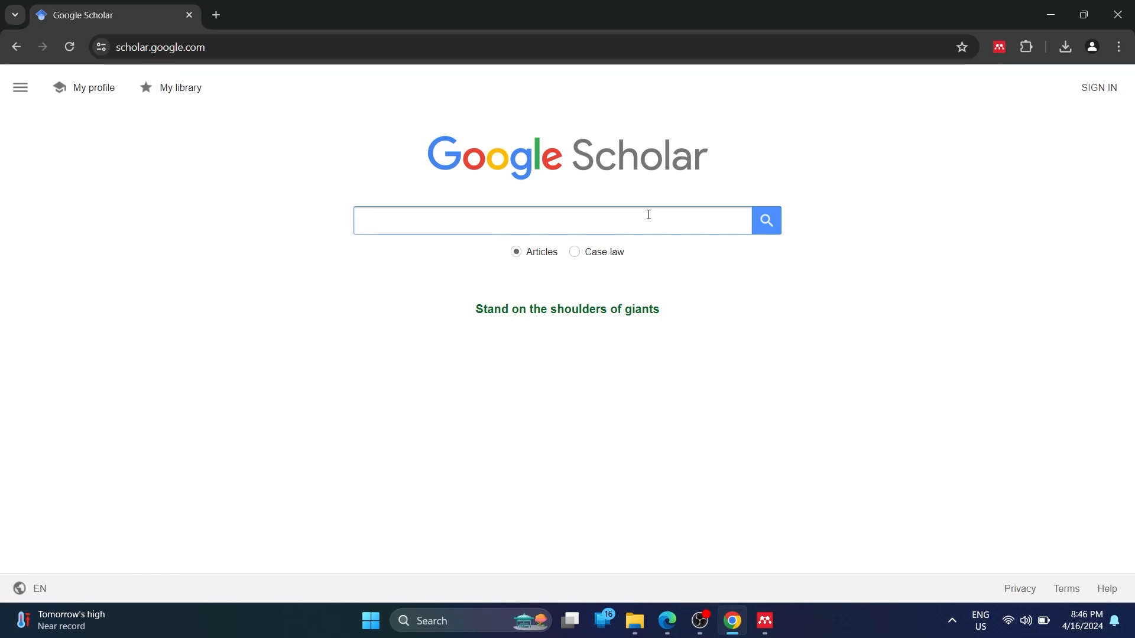
Search Google Scholar for 'teenage pregnancy'
type("teenage pregnancy")
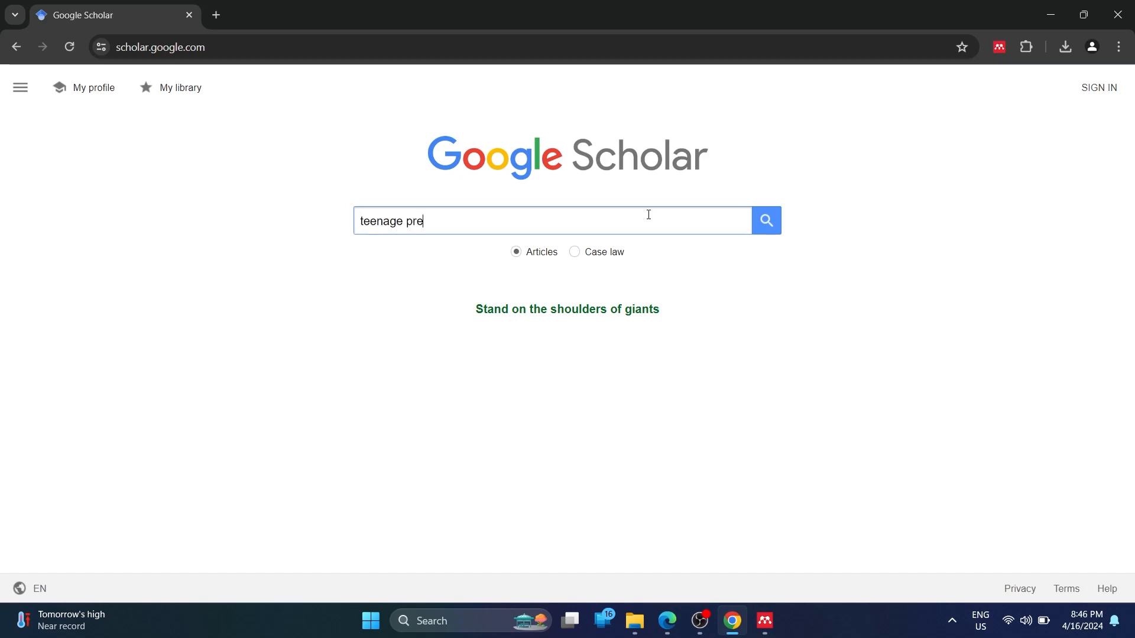
key("Return")
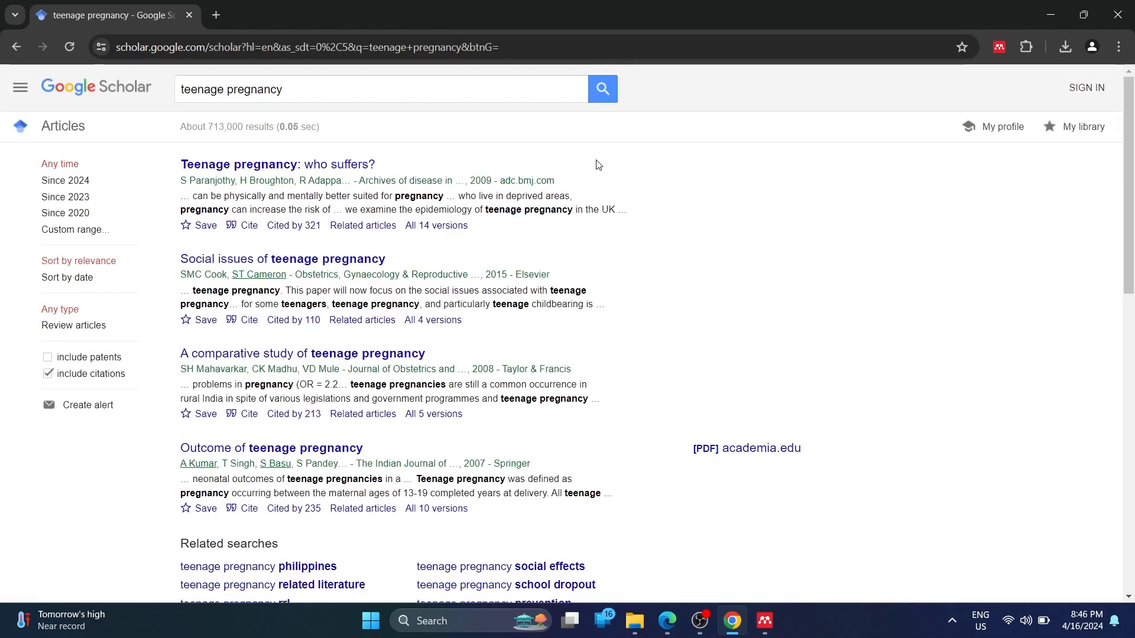
Open the result 'Teenage pregnancy: who suffers?' in a new tab and view it
left_click(318, 261)
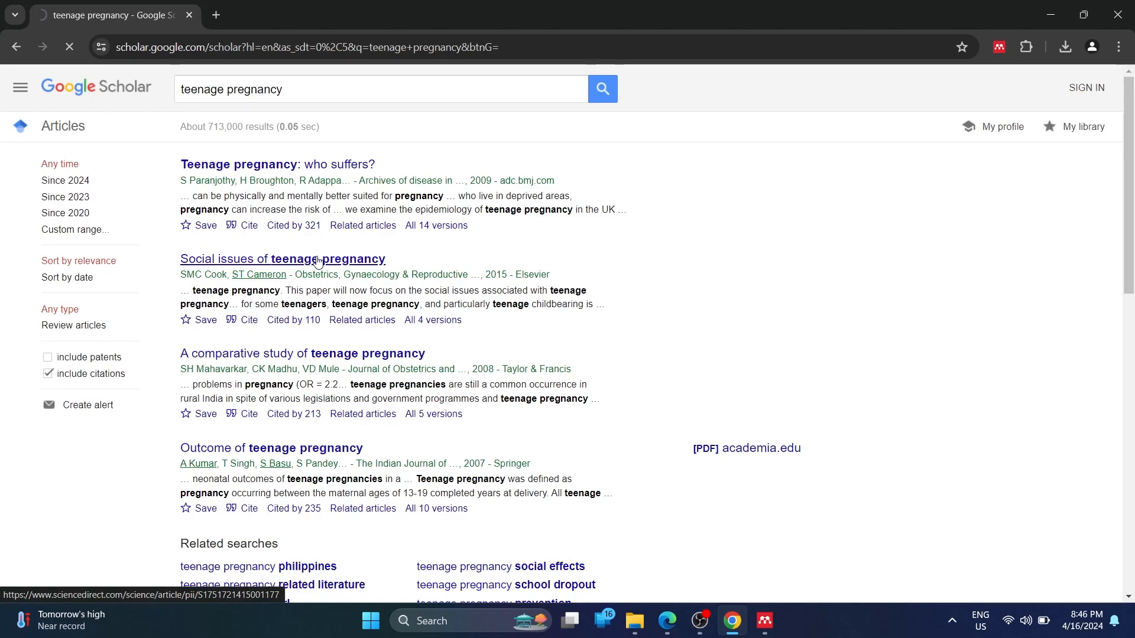
right_click(295, 165)
left_click(329, 175)
right_click(330, 173)
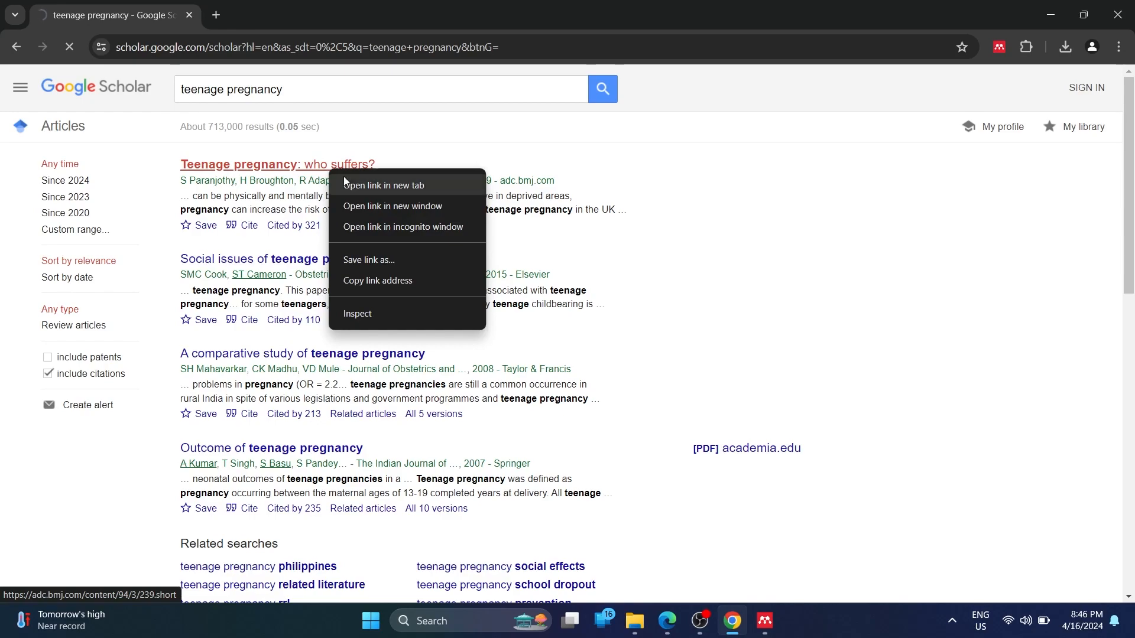
left_click(361, 183)
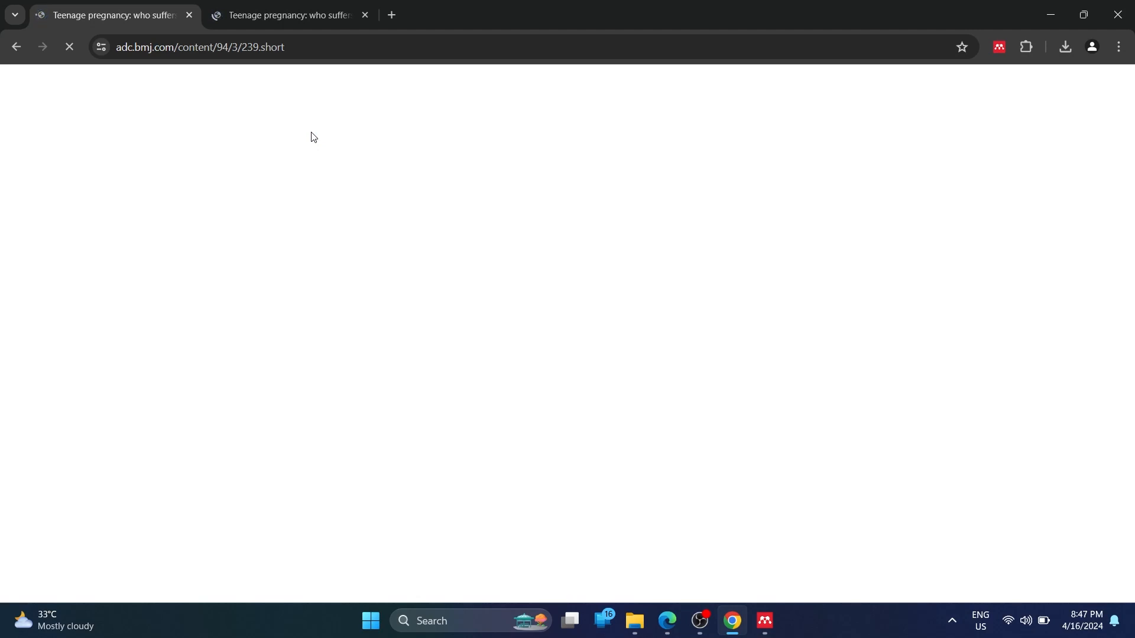
left_click(305, 4)
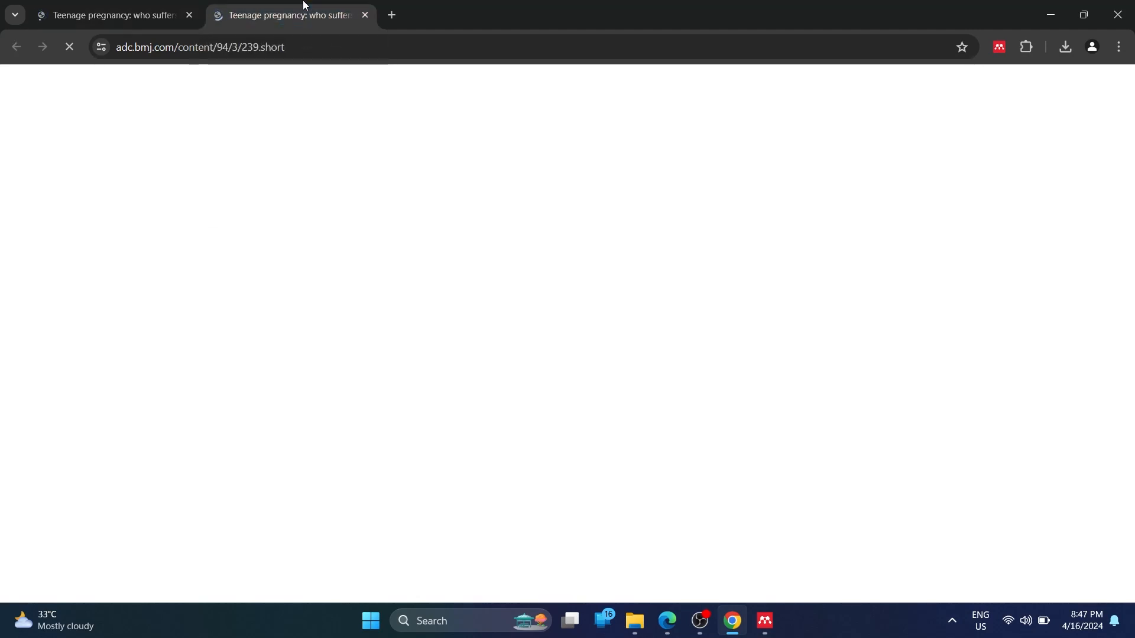
left_click(102, 4)
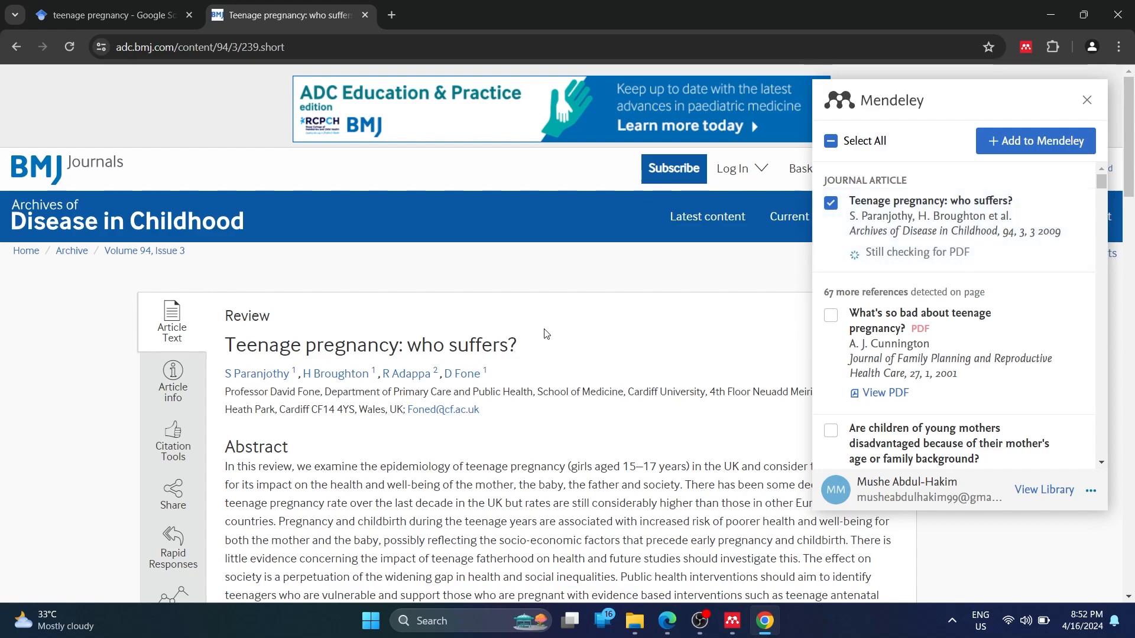
Add 'Teenage pregnancy: who suffers?' from the Web Importer panel, then check the Mendeley library
scroll(665, 352, "down", 1)
scroll(665, 352, "down", 5)
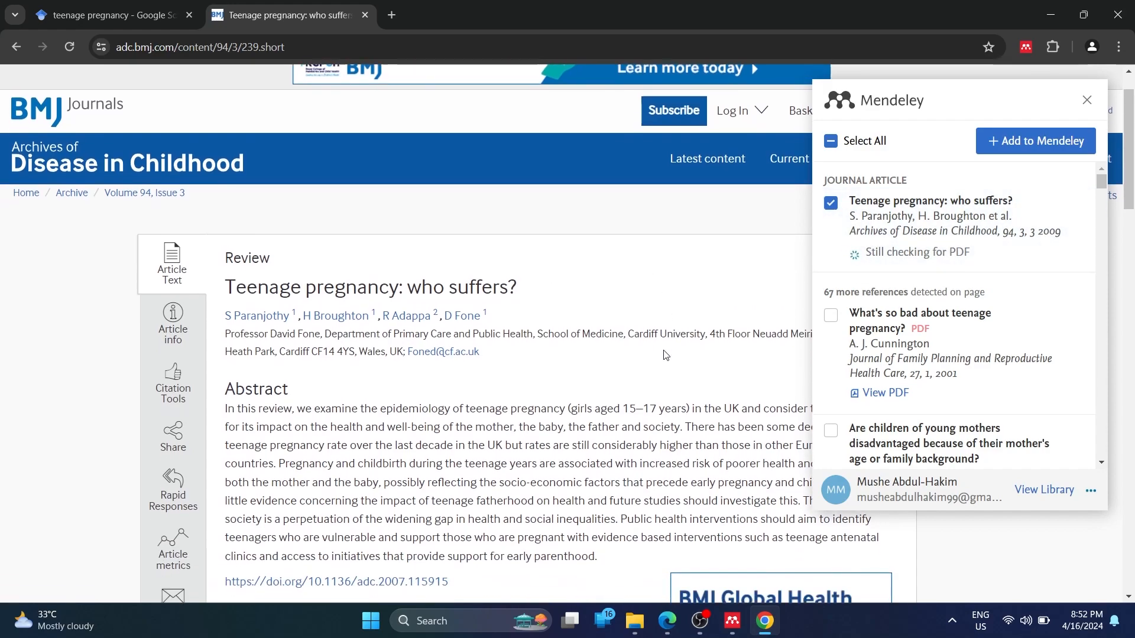
scroll(665, 354, "down", 9)
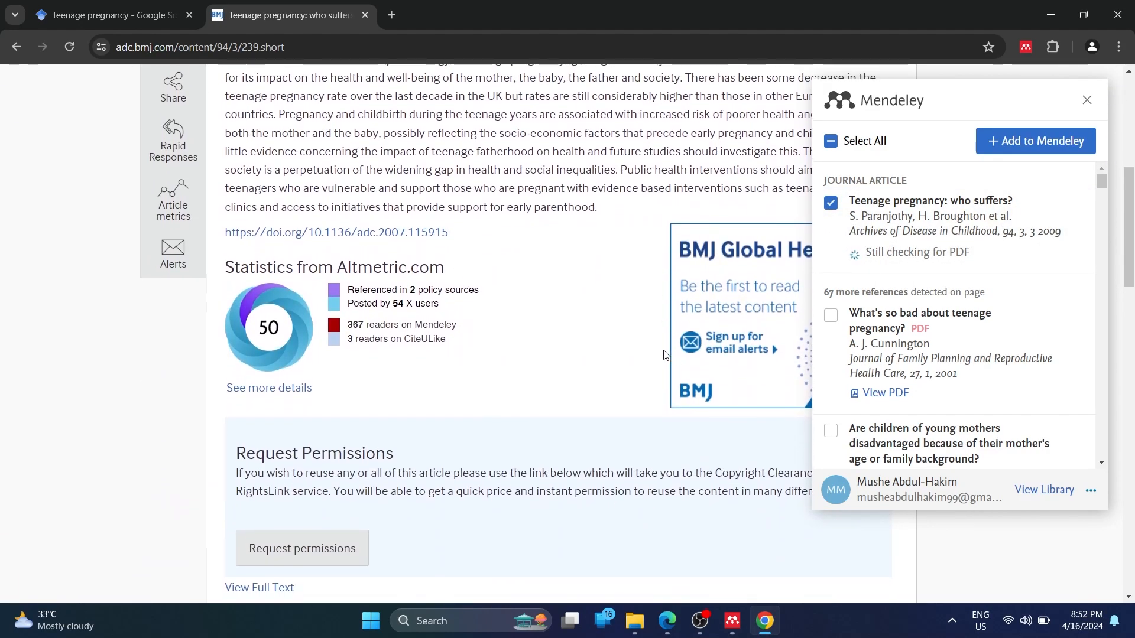
scroll(664, 354, "up", 8)
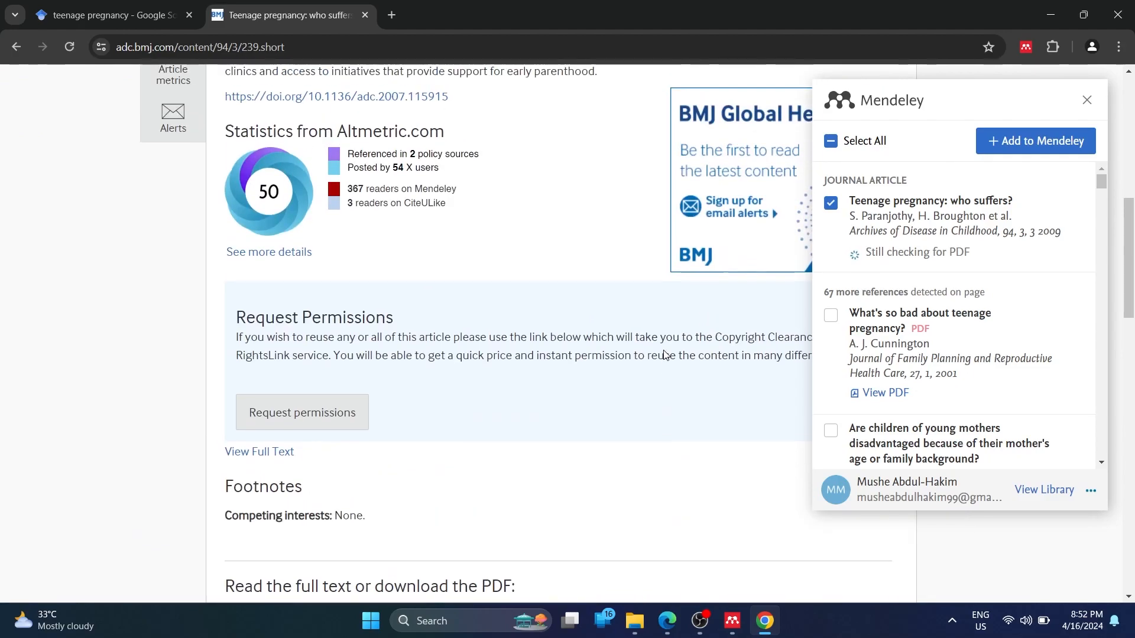
scroll(916, 330, "down", 3)
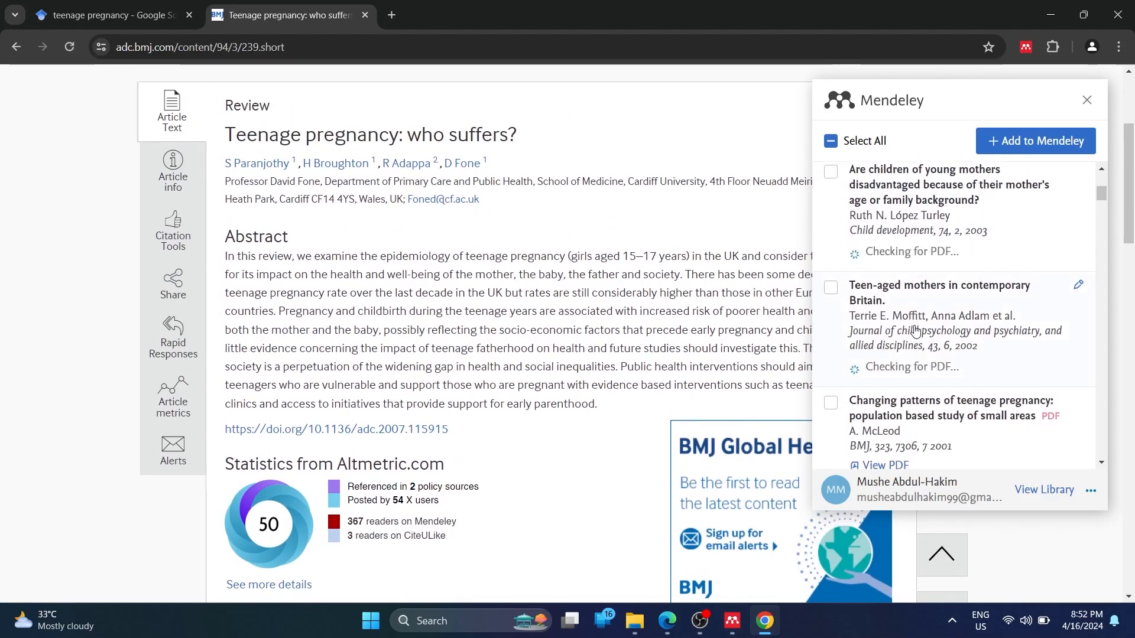
scroll(921, 295, "up", 3)
scroll(920, 278, "up", 2)
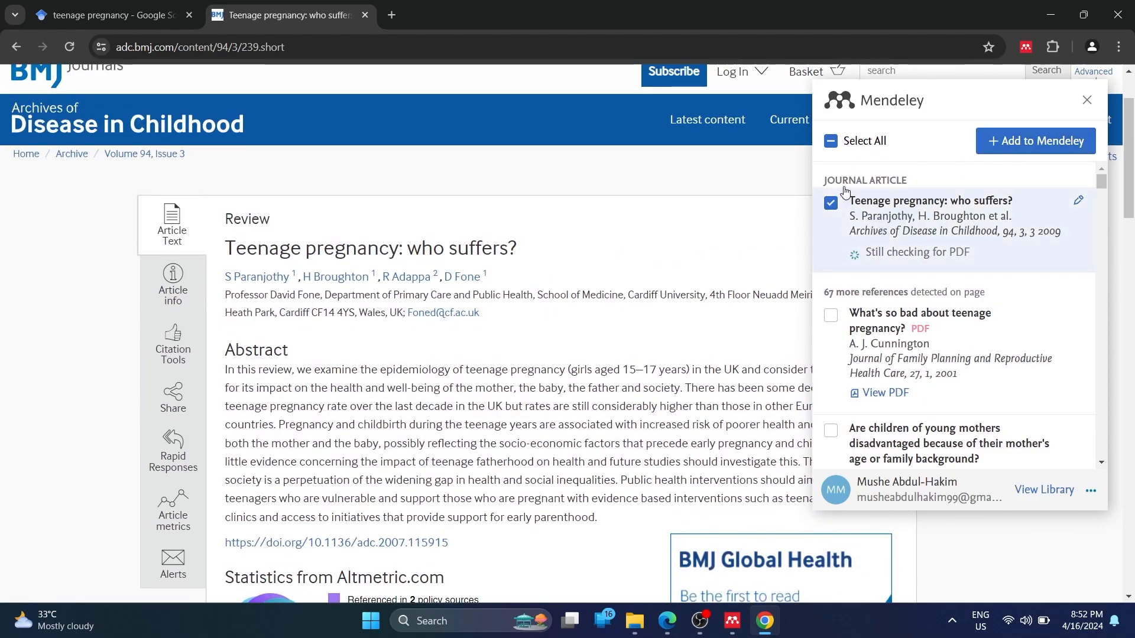
left_click(1042, 142)
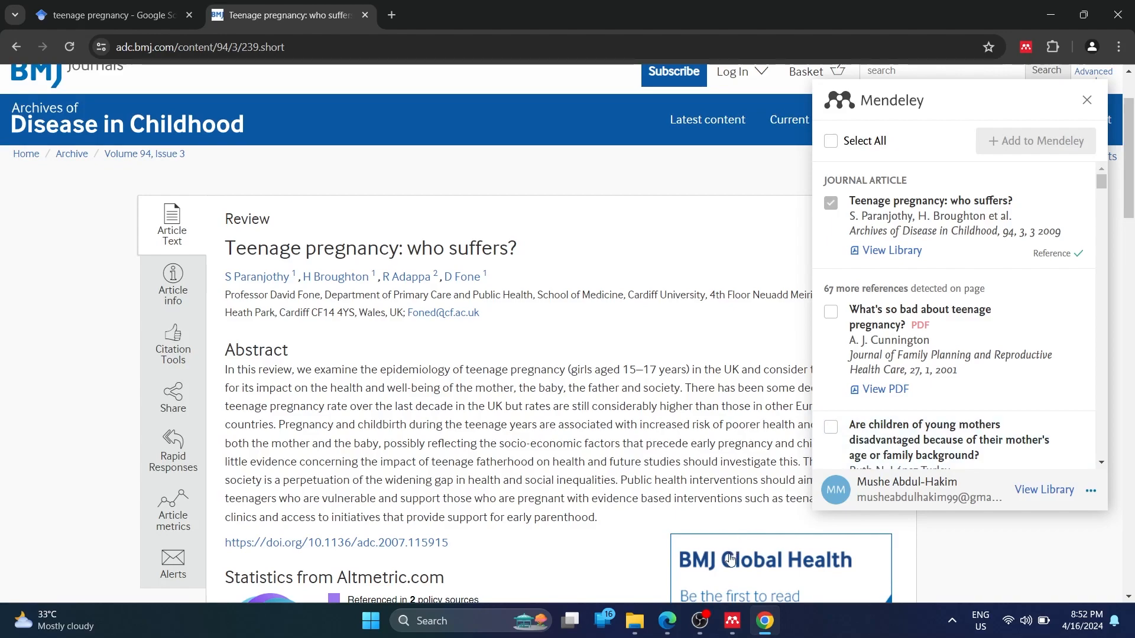
left_click(746, 633)
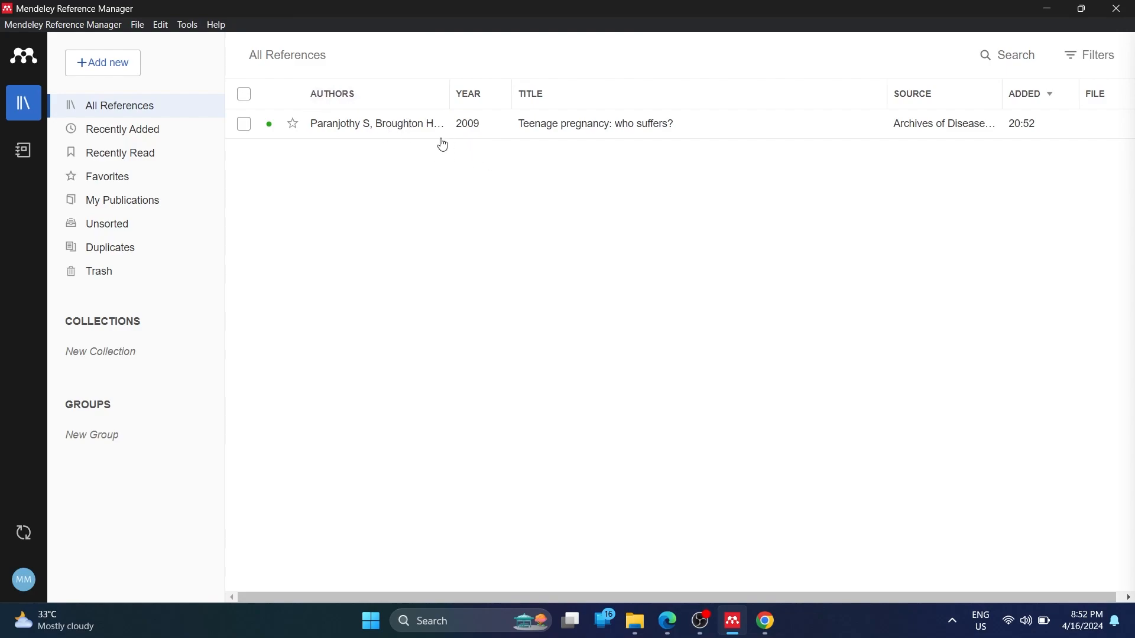
Drag the Authors column divider right to show more author names
left_click_drag(452, 114, 520, 104)
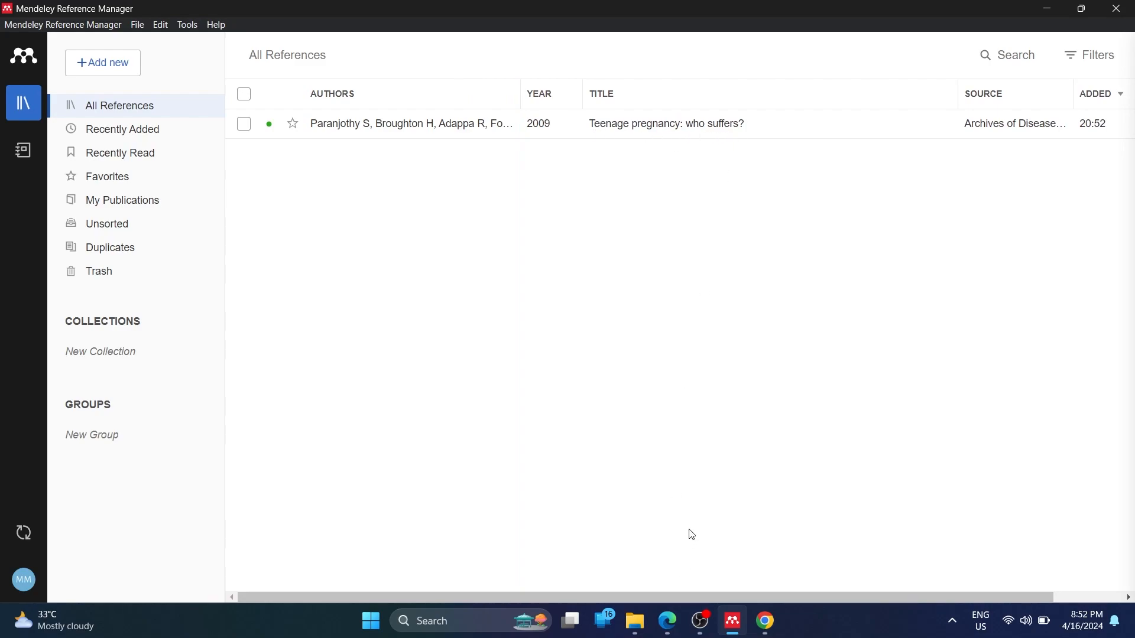
Close the Mendeley Web Importer panel on the BMJ article page, then return to Mendeley
left_click(766, 620)
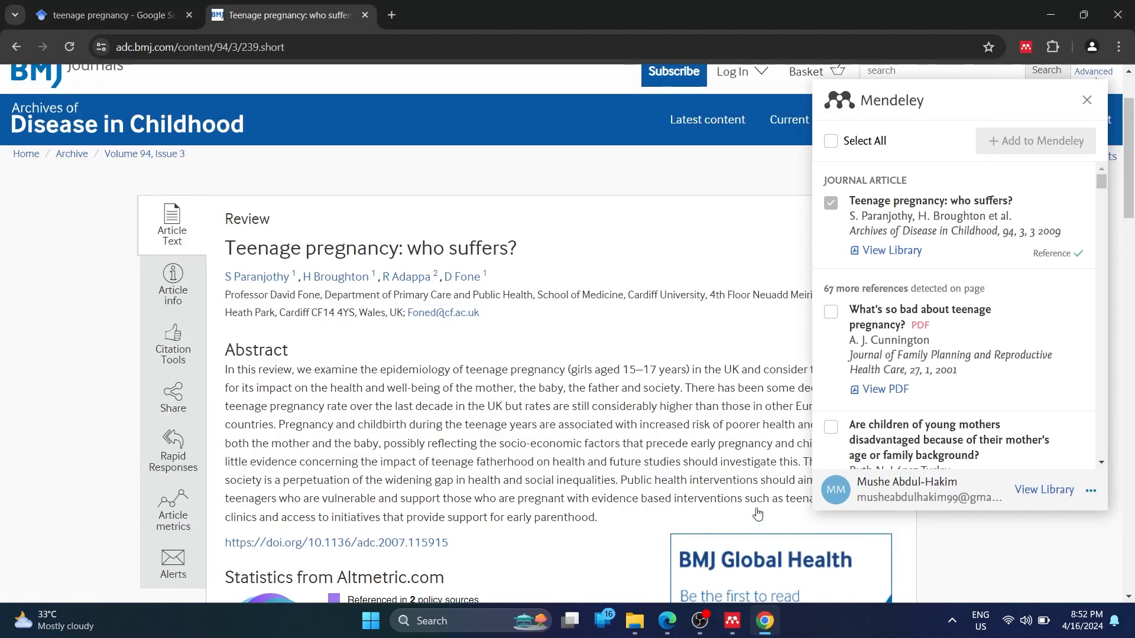
scroll(648, 262, "down", 3)
scroll(649, 262, "down", 1)
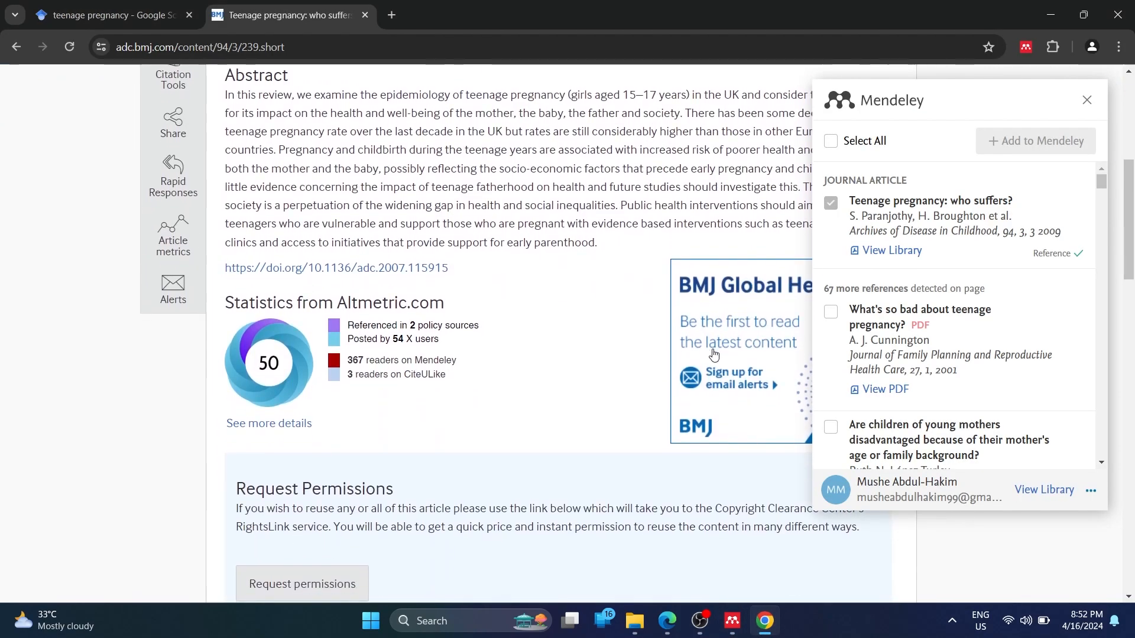
left_click(1088, 99)
scroll(843, 262, "up", 6)
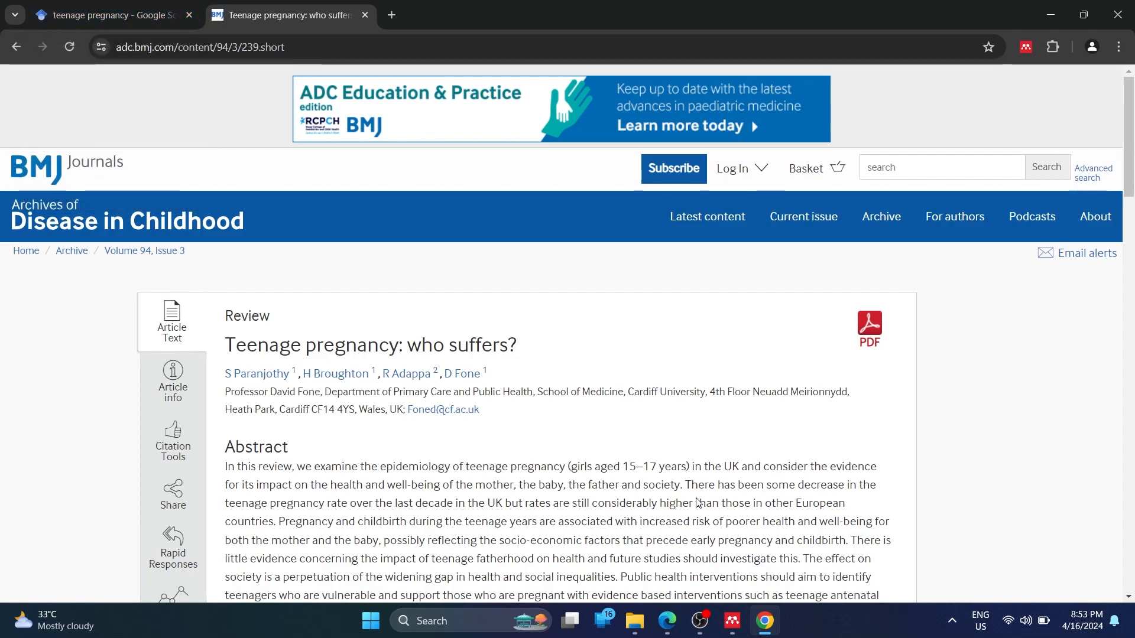
mouse_move(733, 618)
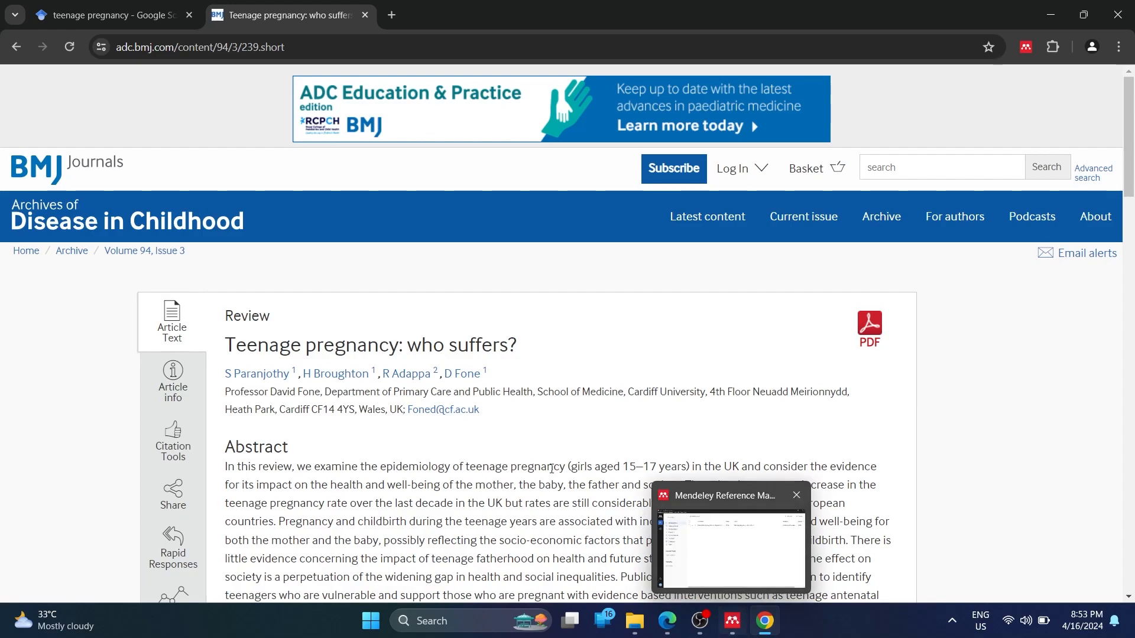
scroll(435, 282, "down", 1)
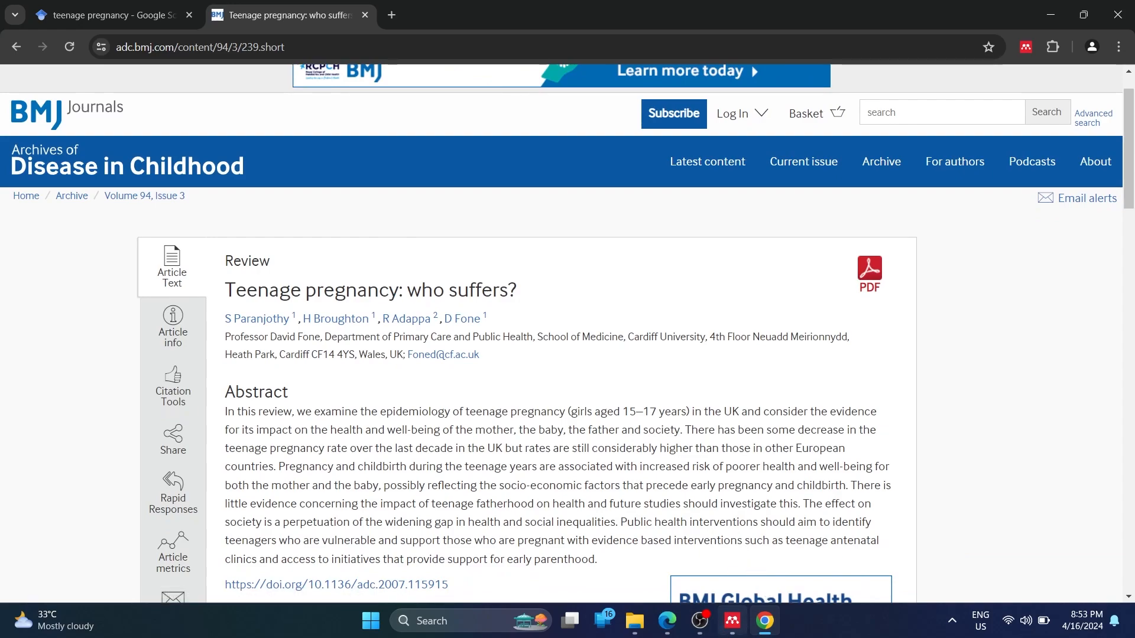
left_click(732, 621)
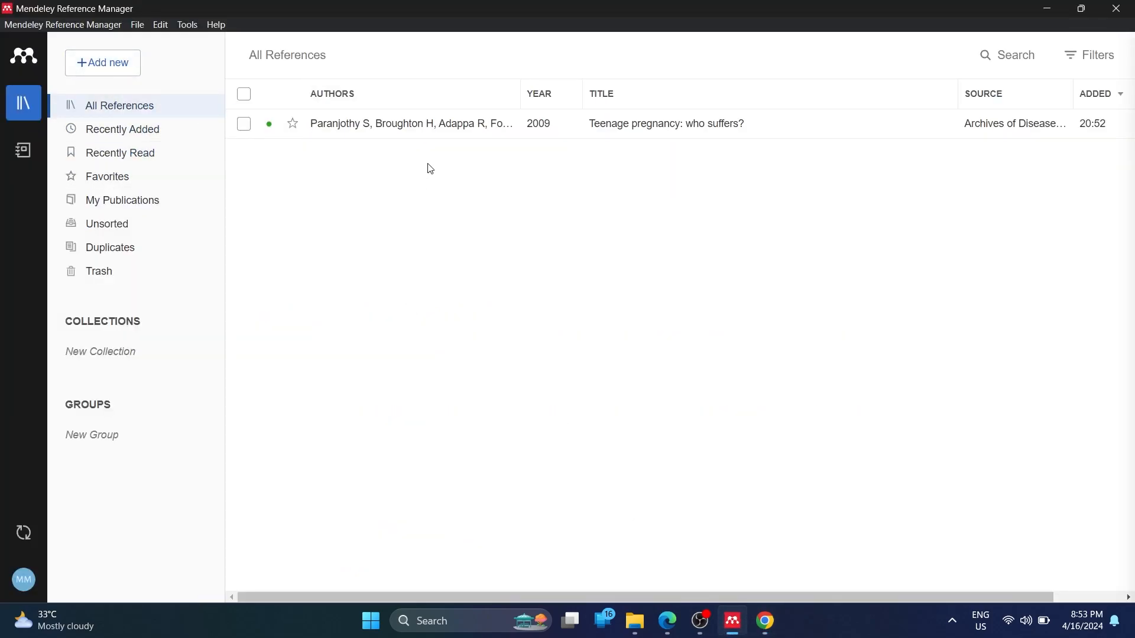
Import the Study guide PDF from Downloads › Documents using Add new › Import file(s) from computer
left_click(113, 69)
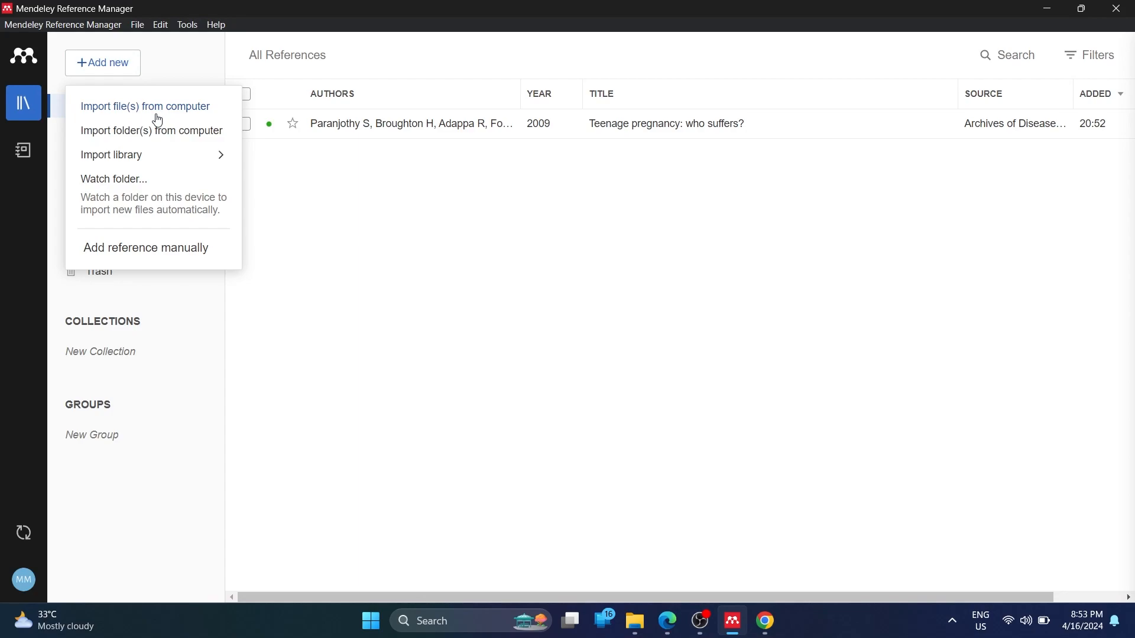
mouse_move(143, 152)
left_click(186, 112)
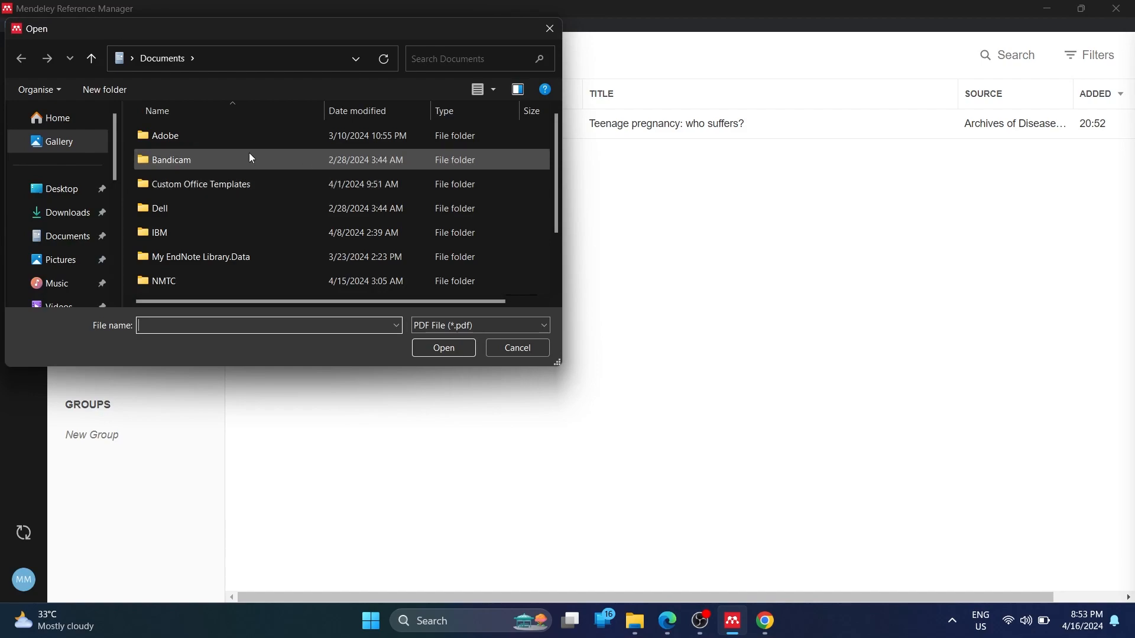
left_click(62, 214)
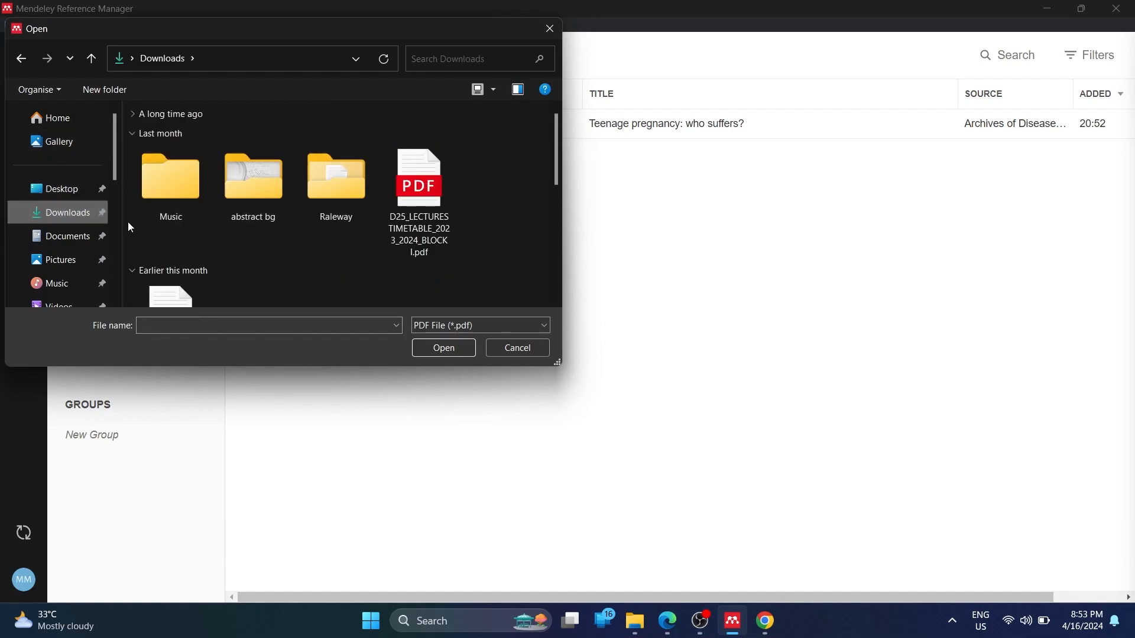
scroll(211, 223, "down", 3)
scroll(356, 199, "down", 3)
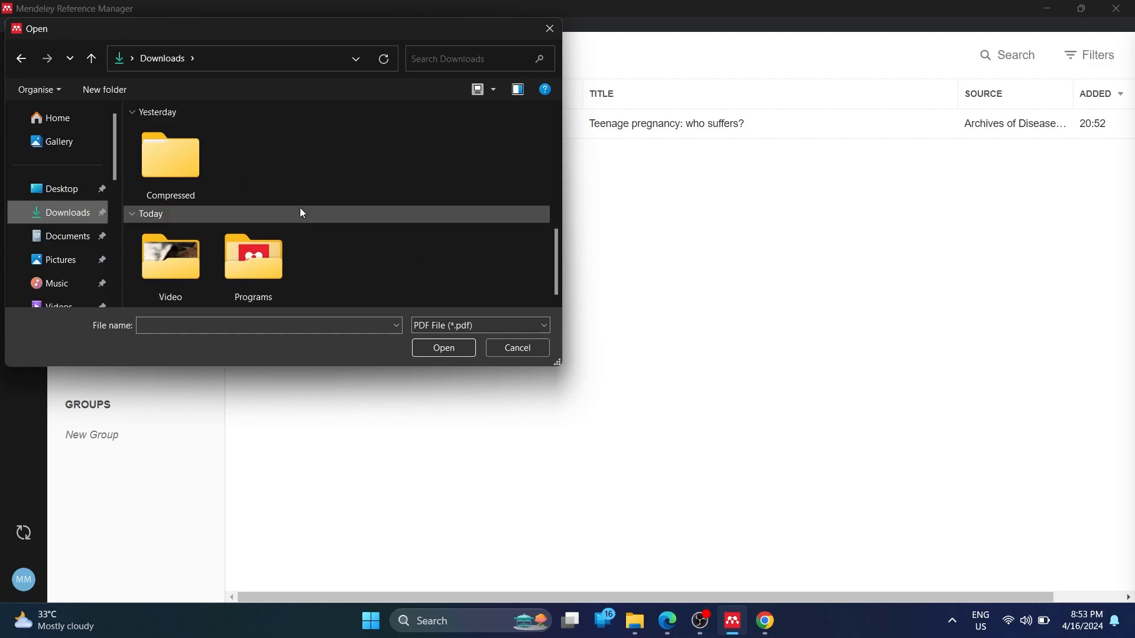
scroll(300, 207, "up", 2)
double_click(285, 192)
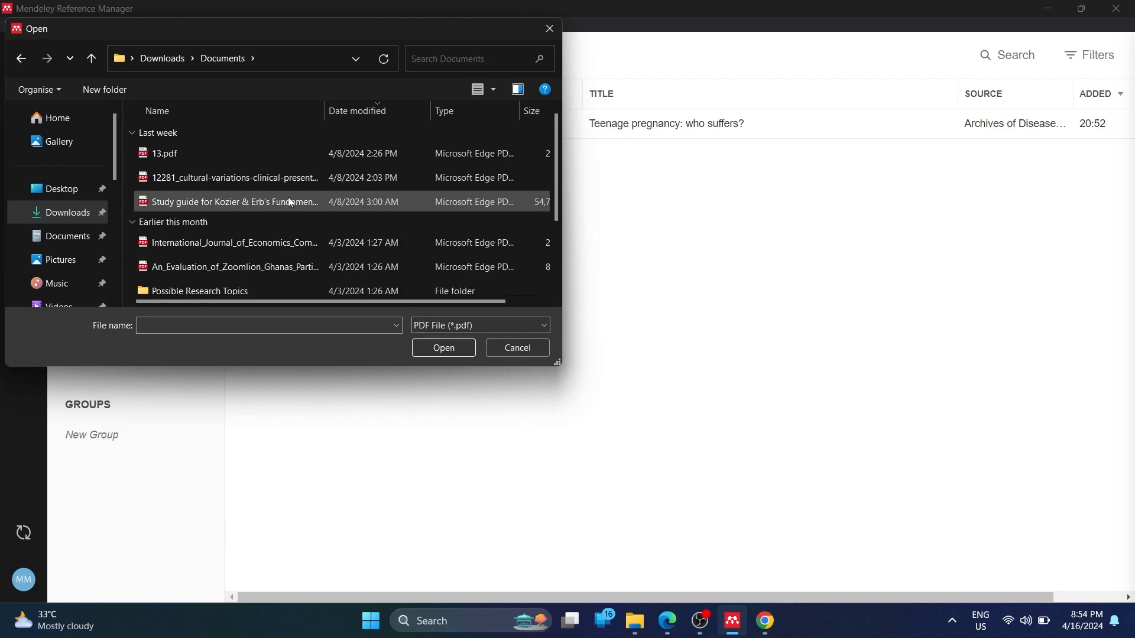
left_click(273, 203)
double_click(251, 205)
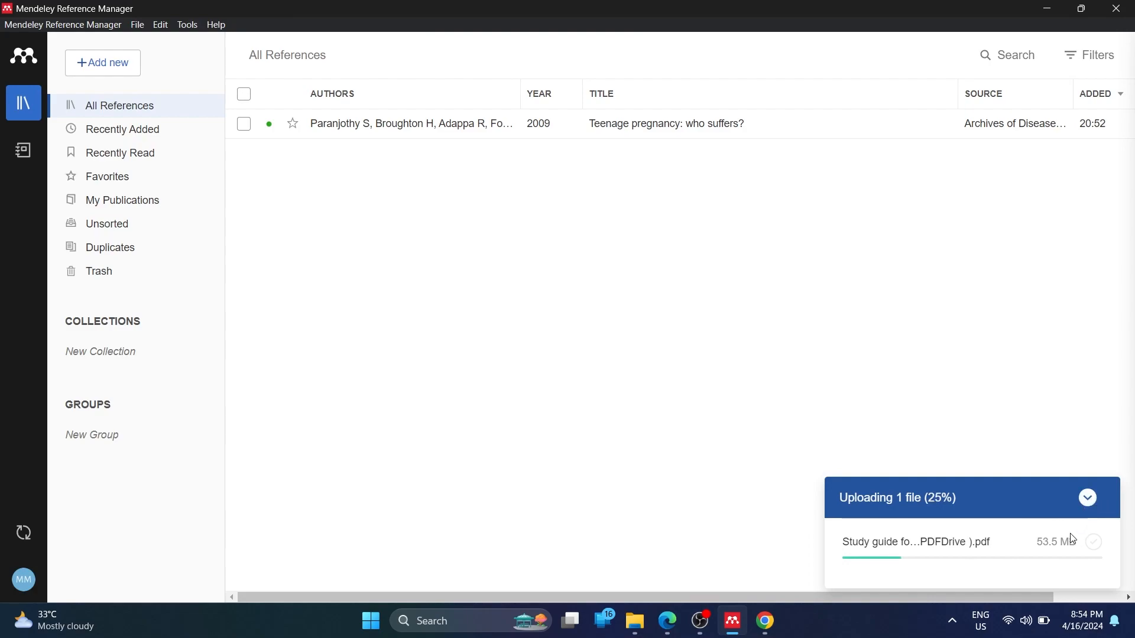
Import 12281_cultural-variations-clinical-presentation-depression.pdf from Downloads › Documents during the study guide upload
left_click(1089, 500)
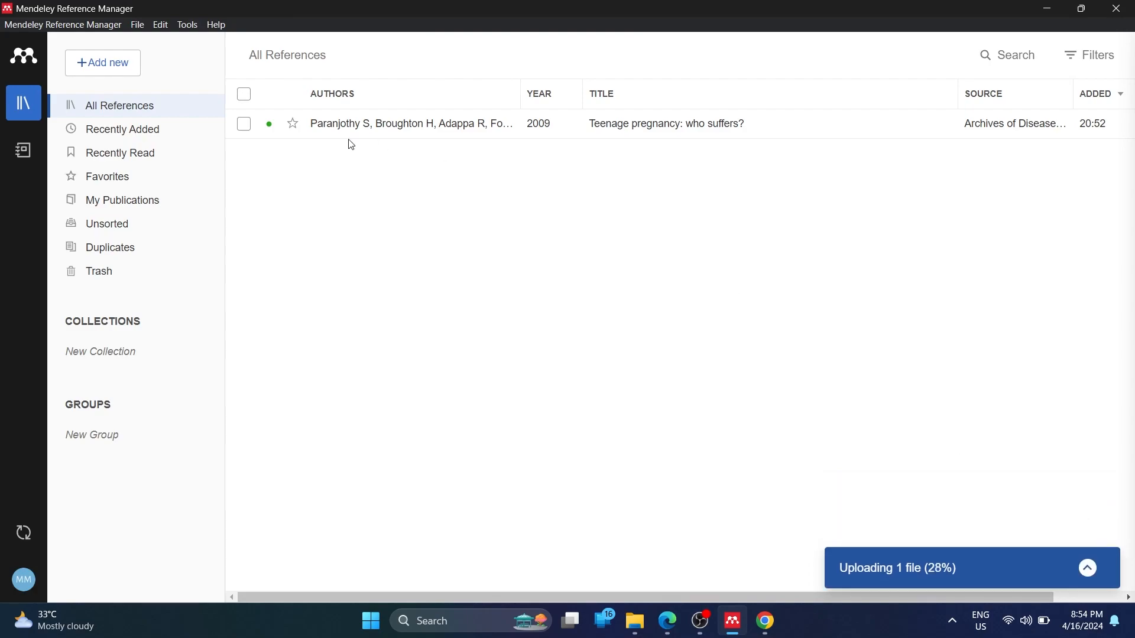
left_click(1088, 568)
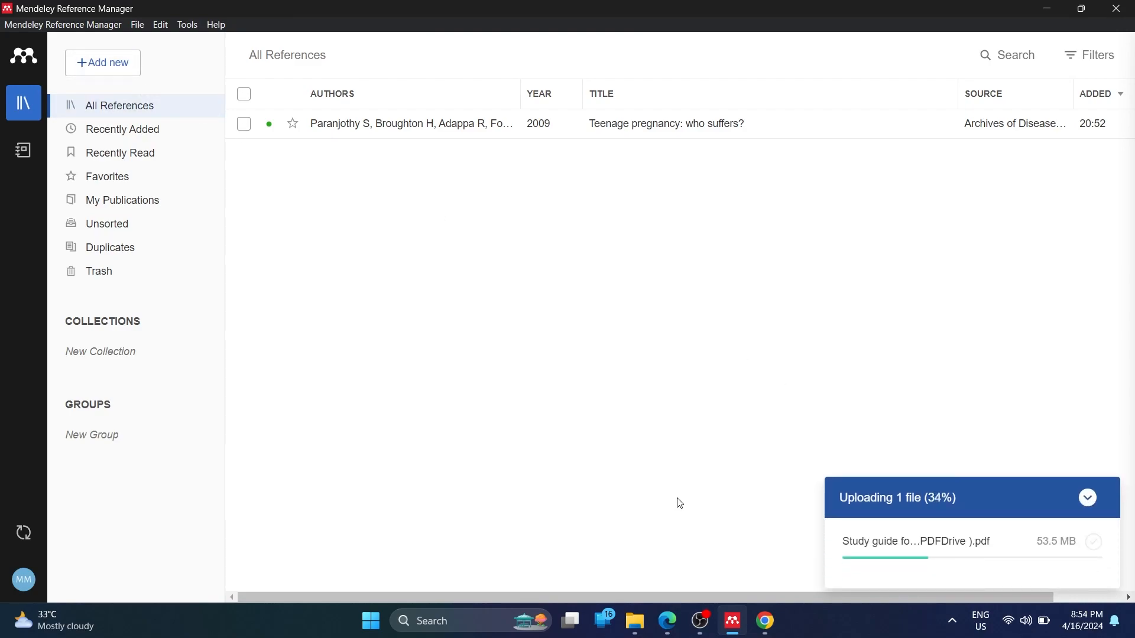
left_click(99, 70)
left_click(141, 109)
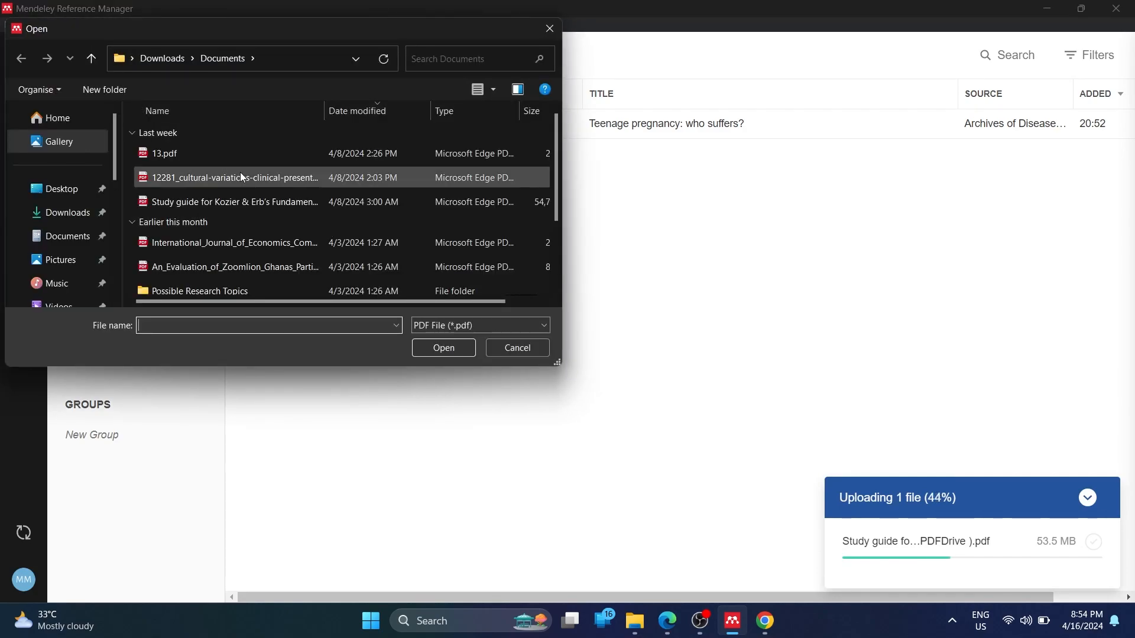
left_click_drag(563, 182, 652, 181)
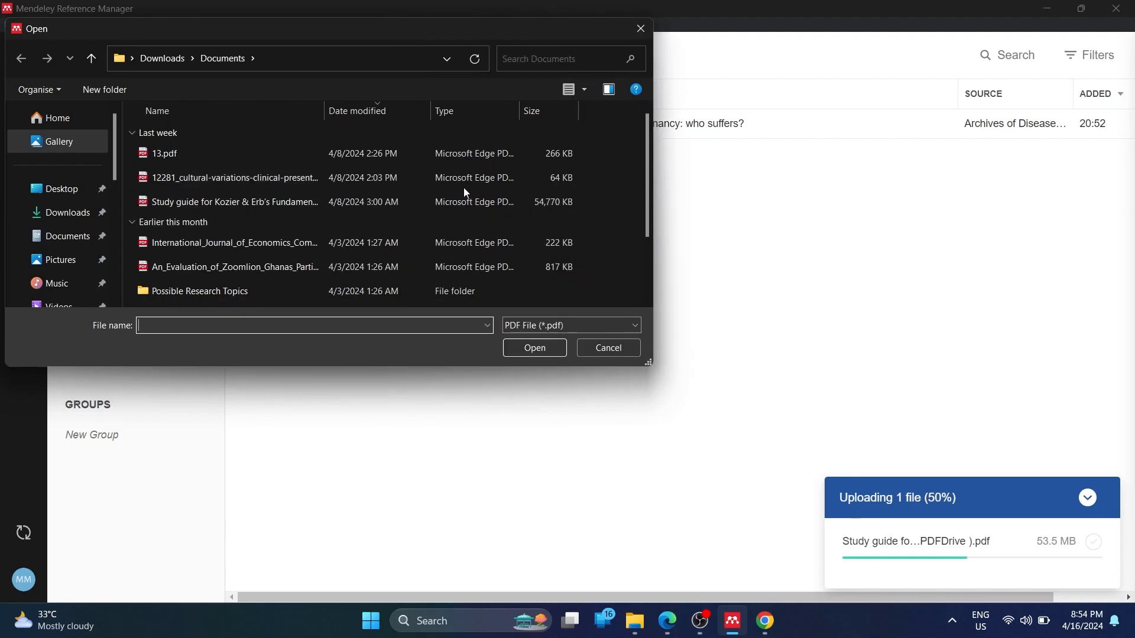
left_click(415, 173)
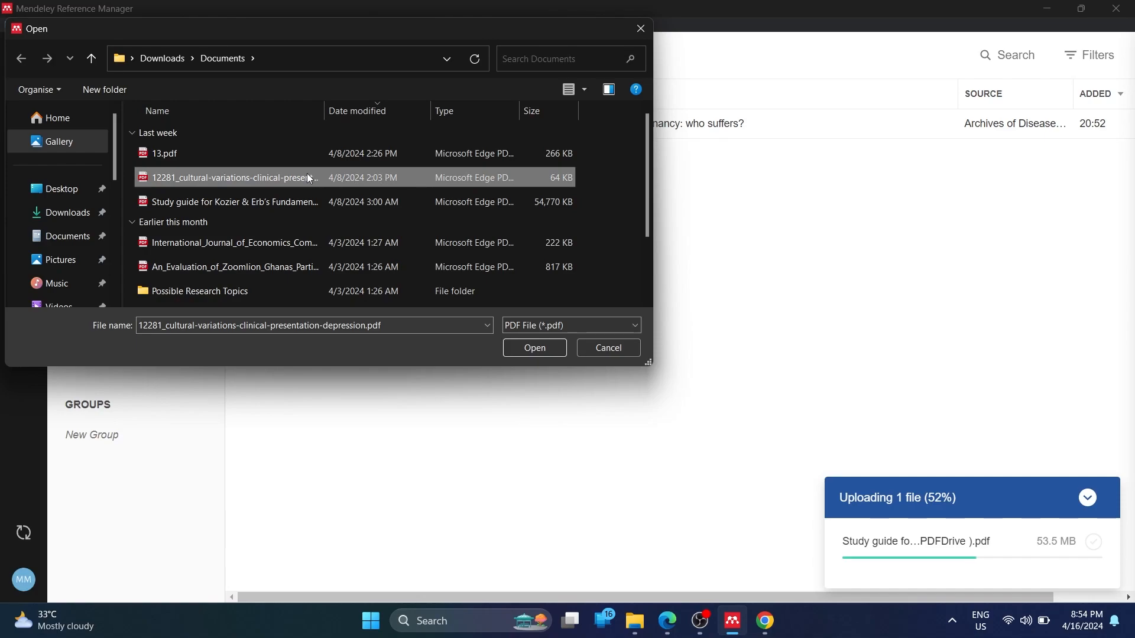
double_click(306, 174)
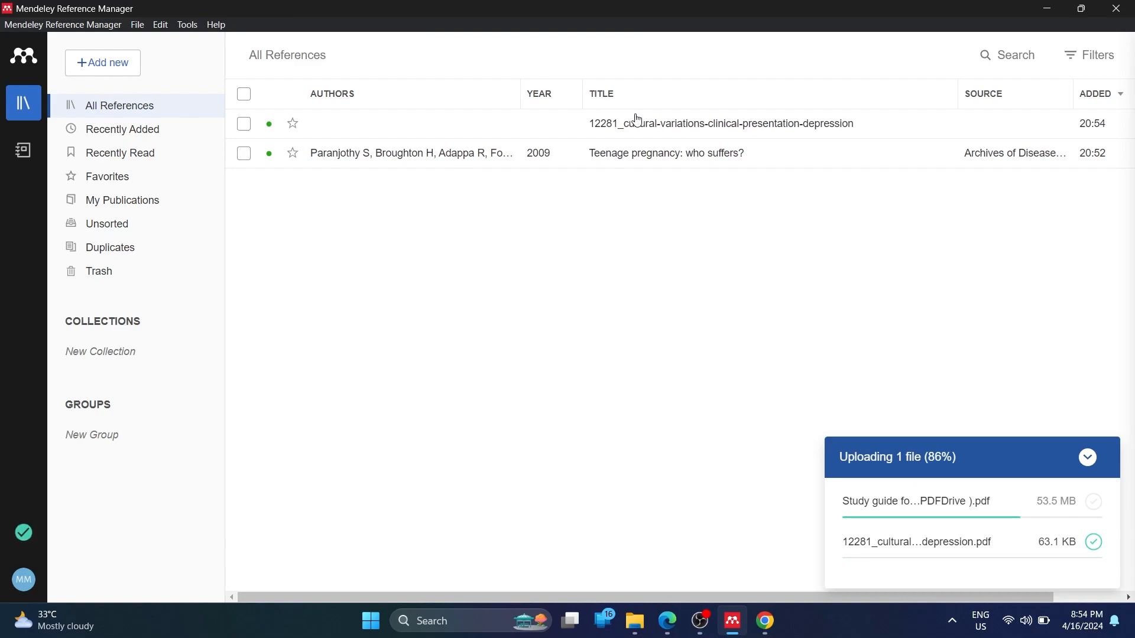
Inspect the newly added reference's details in the Info panel
left_click(658, 126)
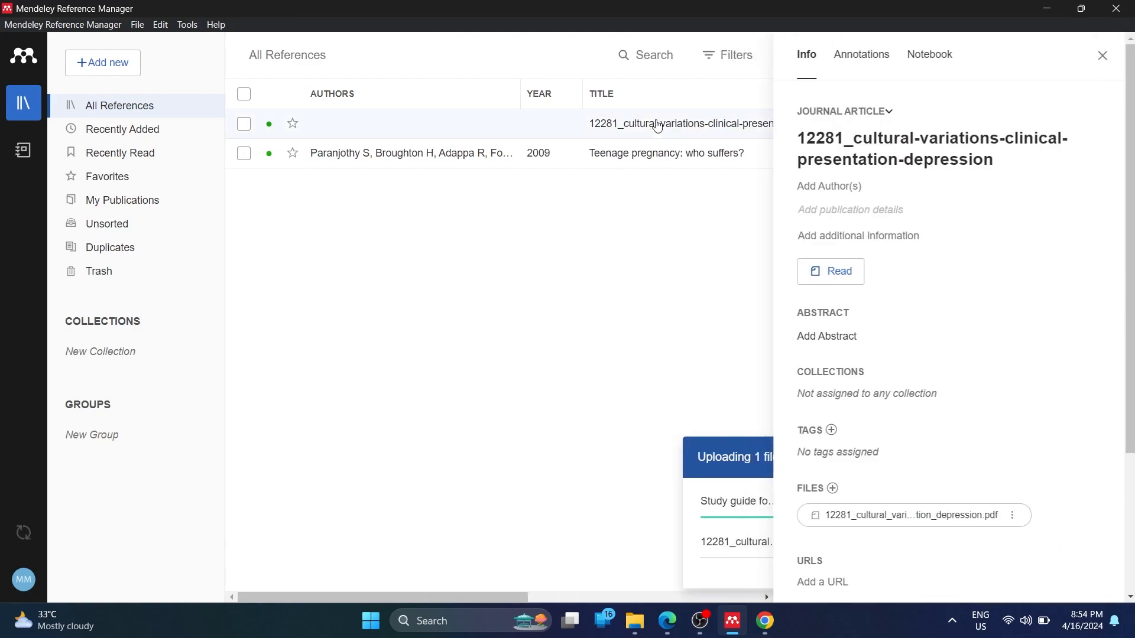
scroll(863, 355, "down", 3)
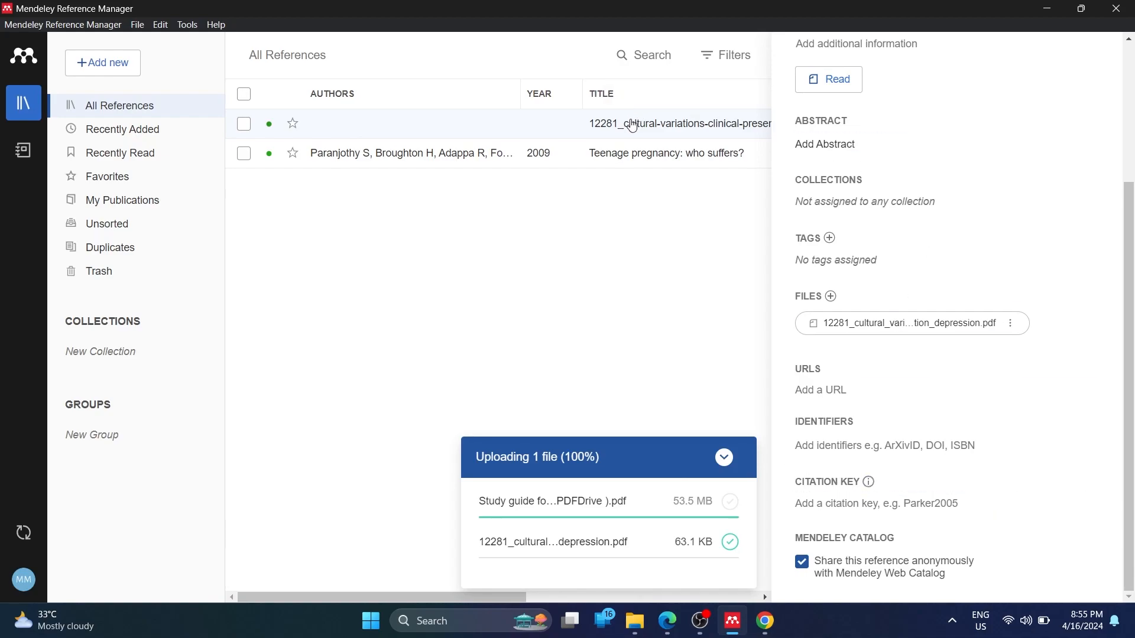
left_click(685, 138)
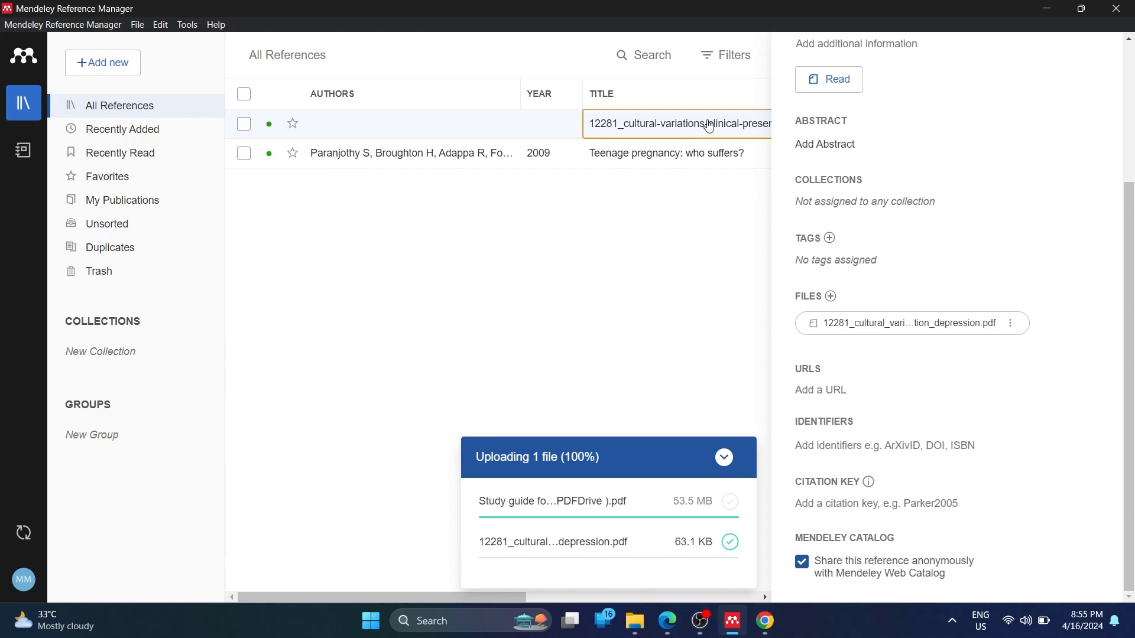
scroll(1021, 325, "up", 3)
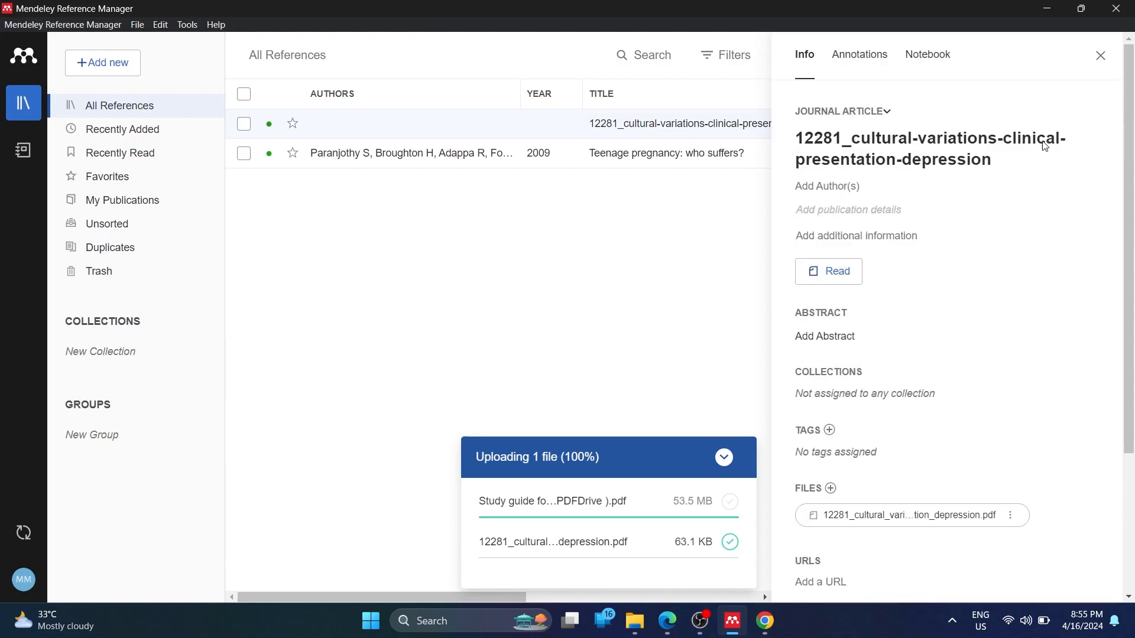
left_click(1098, 59)
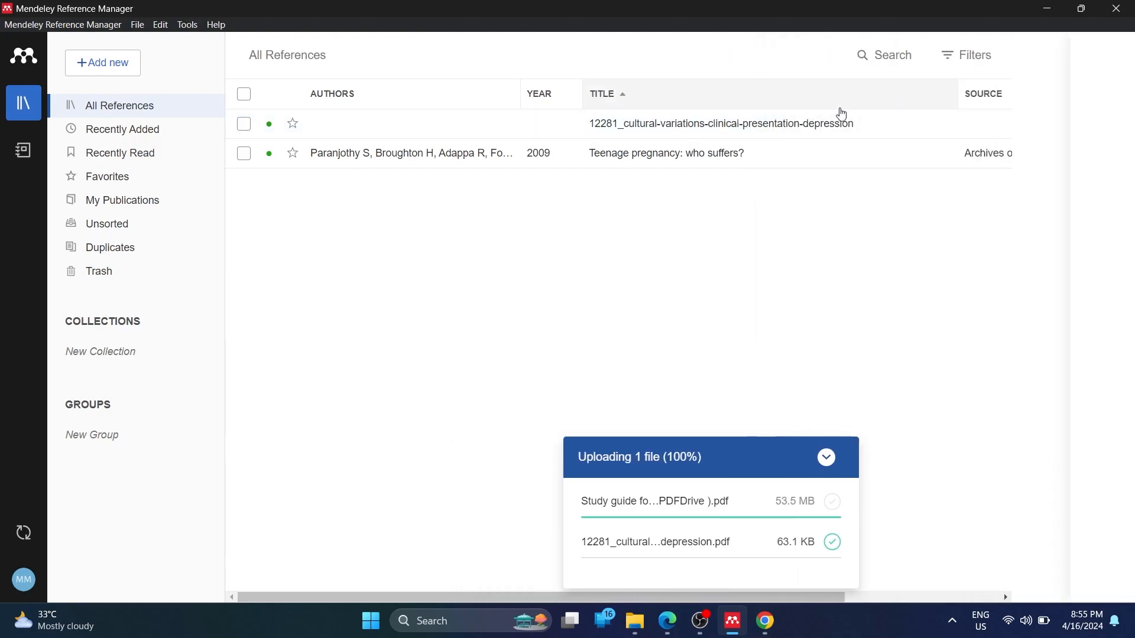
left_click(752, 122)
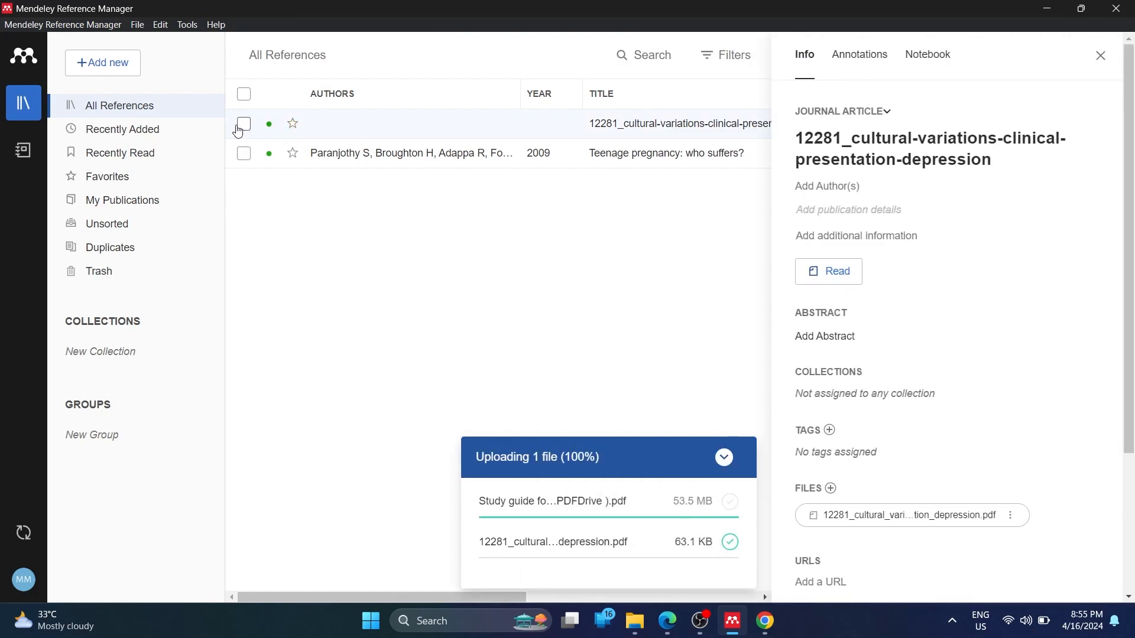
Select the 12281 cultural-variations reference and delete it to Trash
left_click(242, 126)
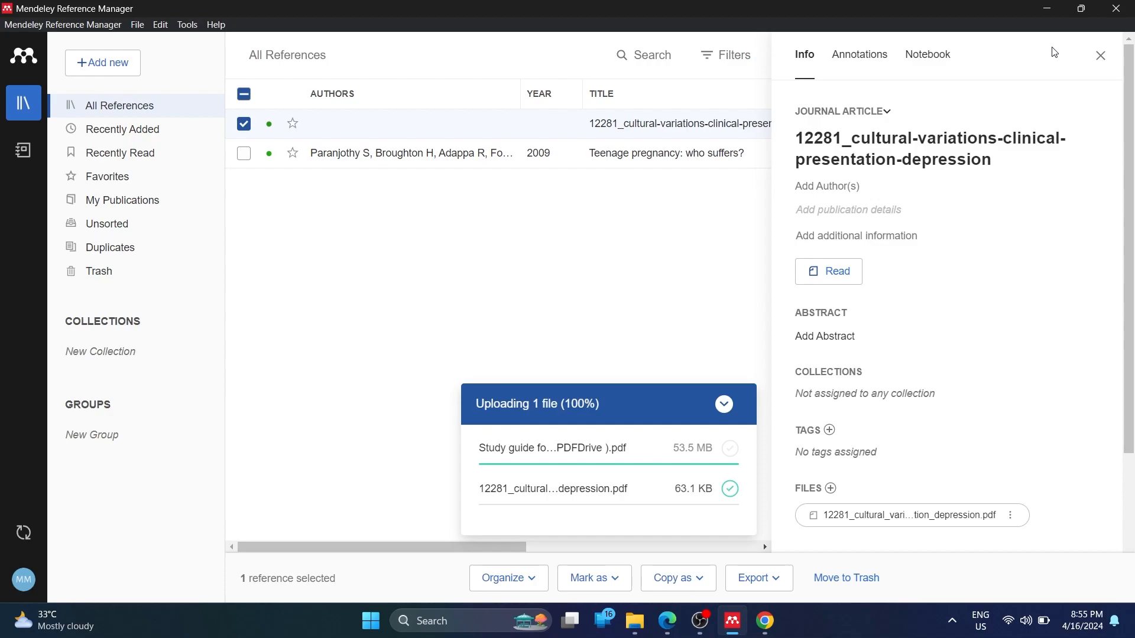
left_click(1096, 58)
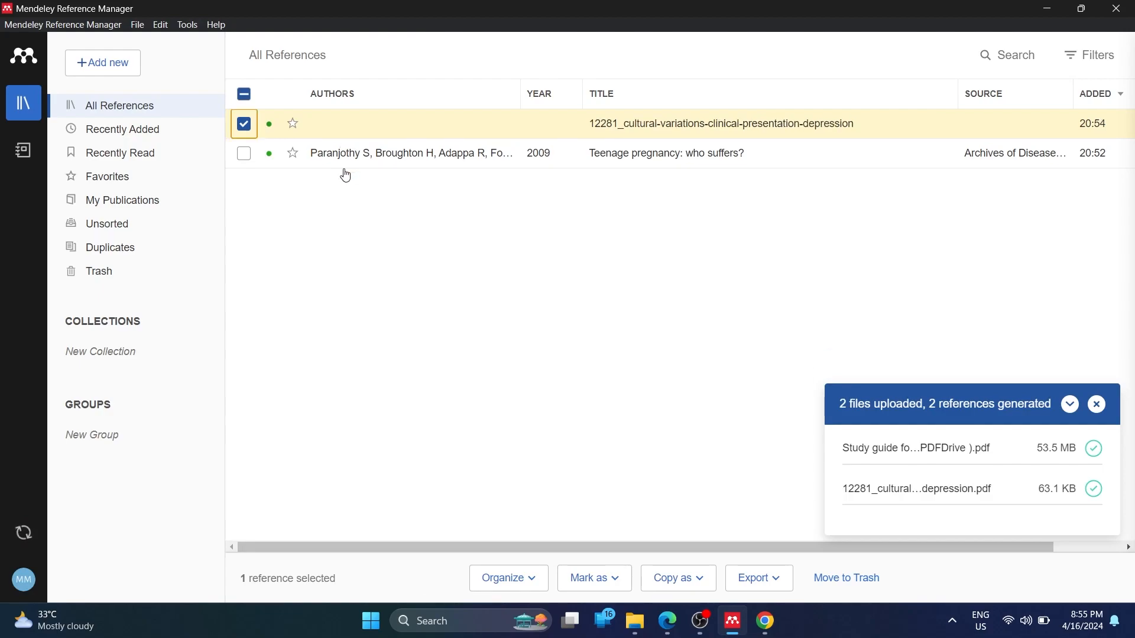
left_click(352, 130)
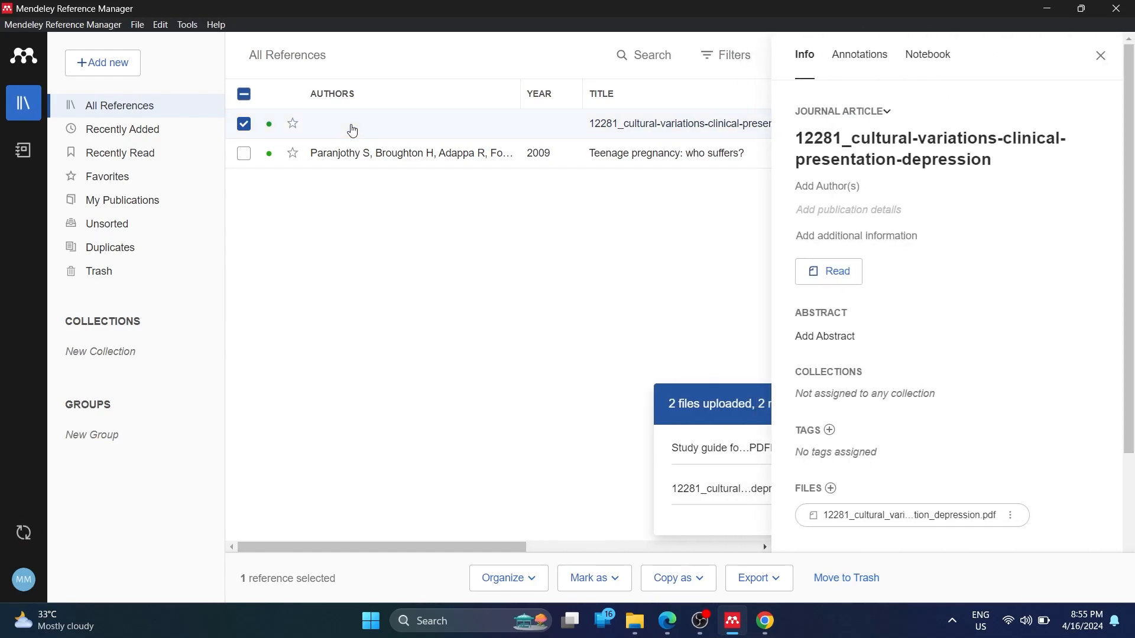
key("Delete")
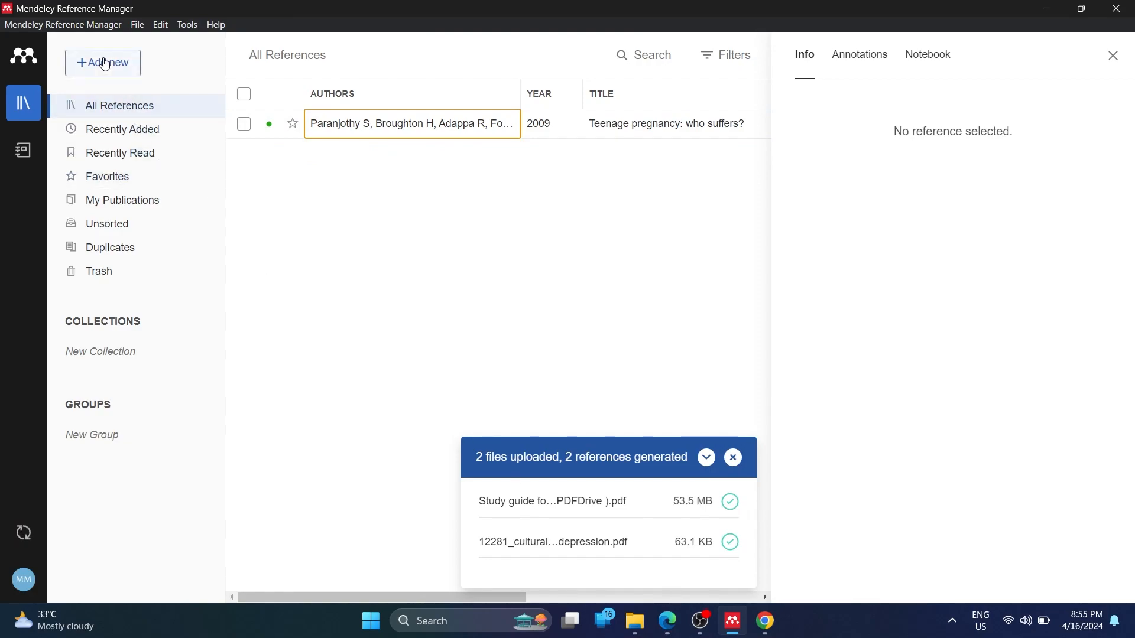
Import International_Journal_of_Economics_Comme.pdf from the computer into the library, then close the Info panel
left_click(102, 63)
left_click(162, 114)
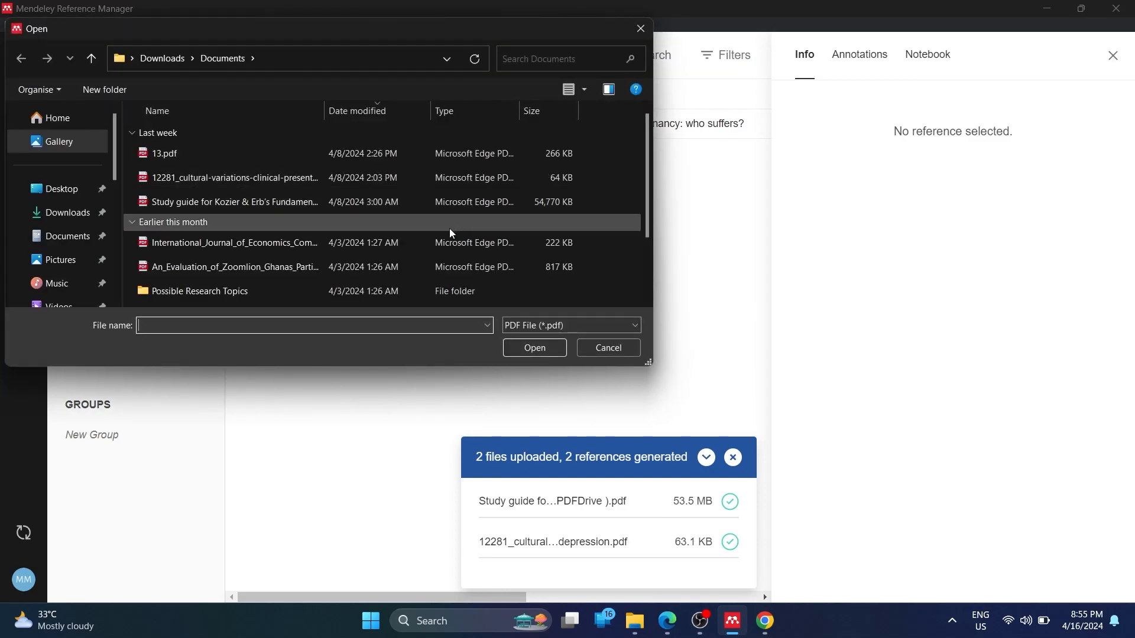
left_click(379, 248)
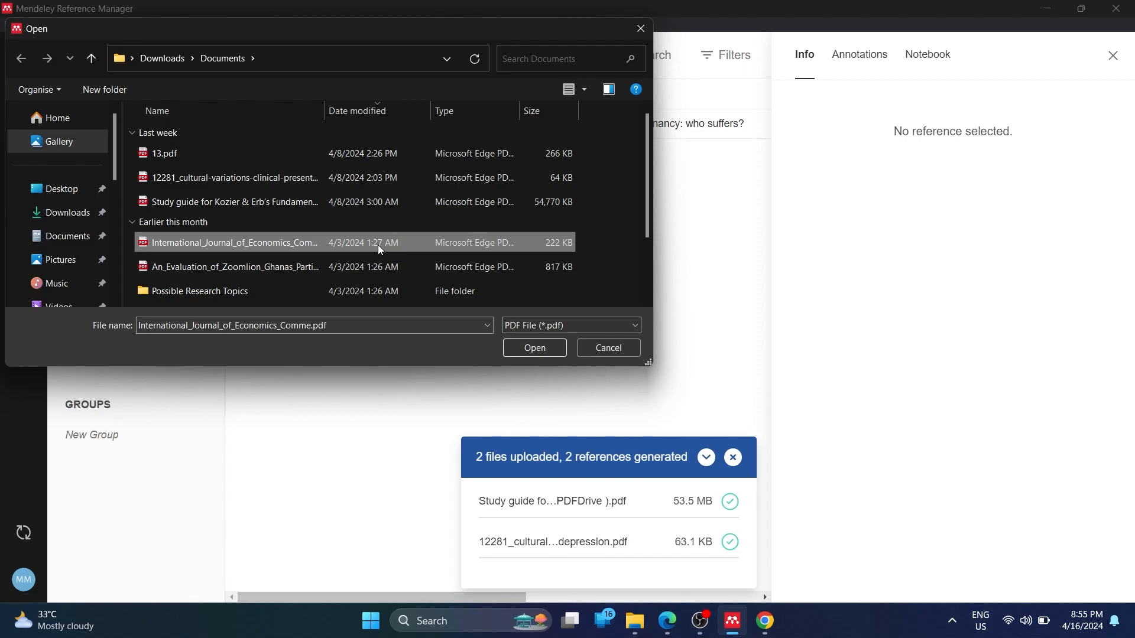
double_click(379, 248)
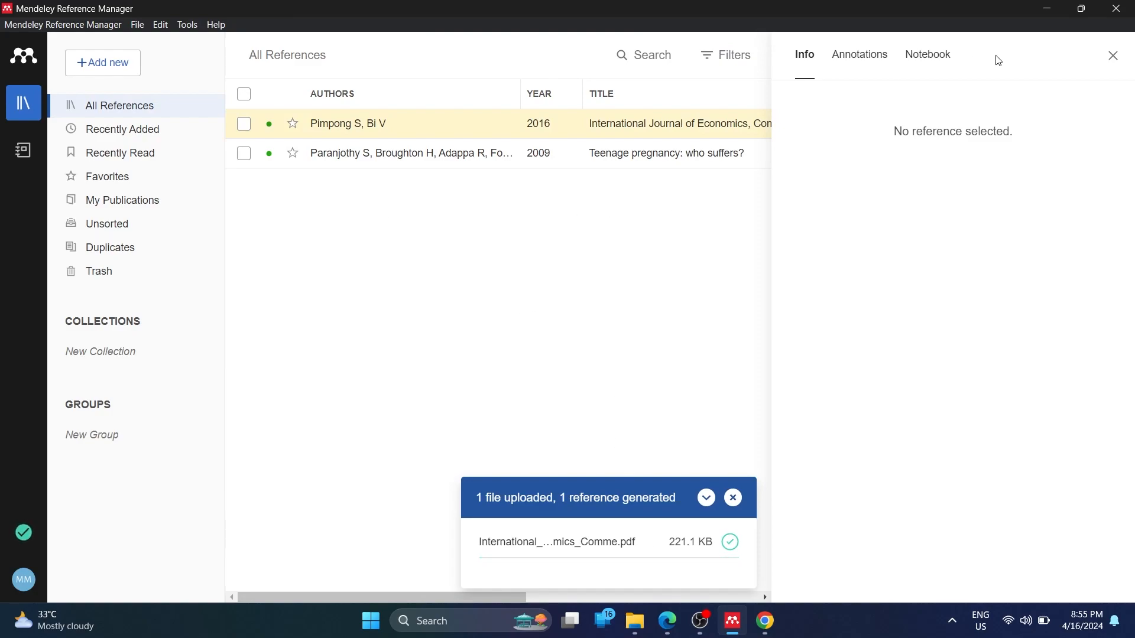
left_click(1115, 58)
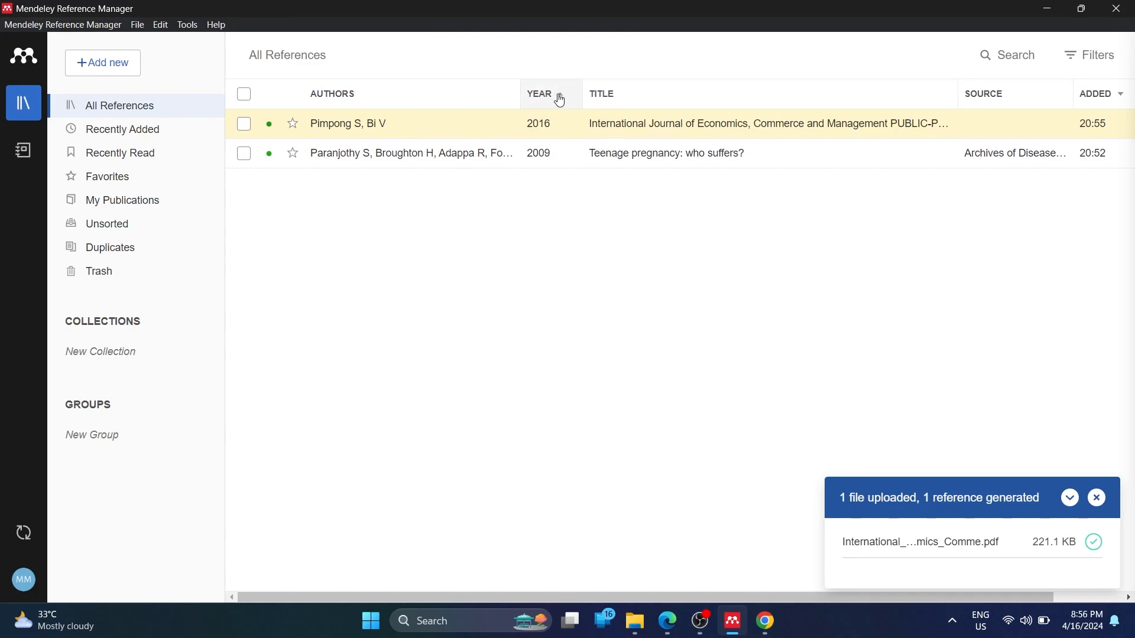
left_click(661, 129)
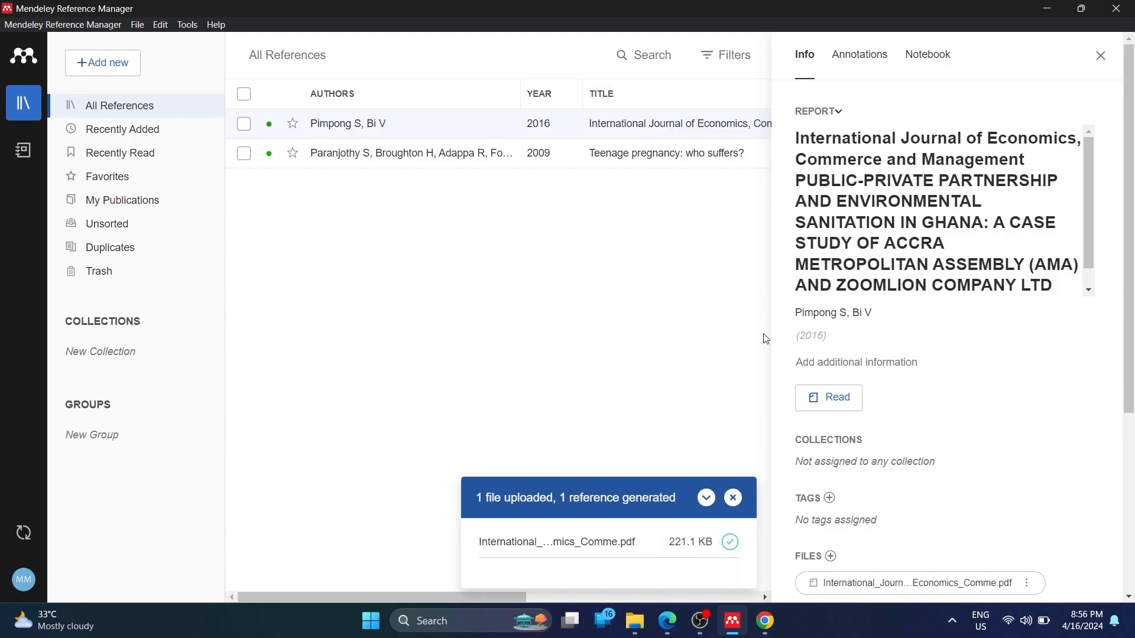
scroll(916, 273, "down", 1)
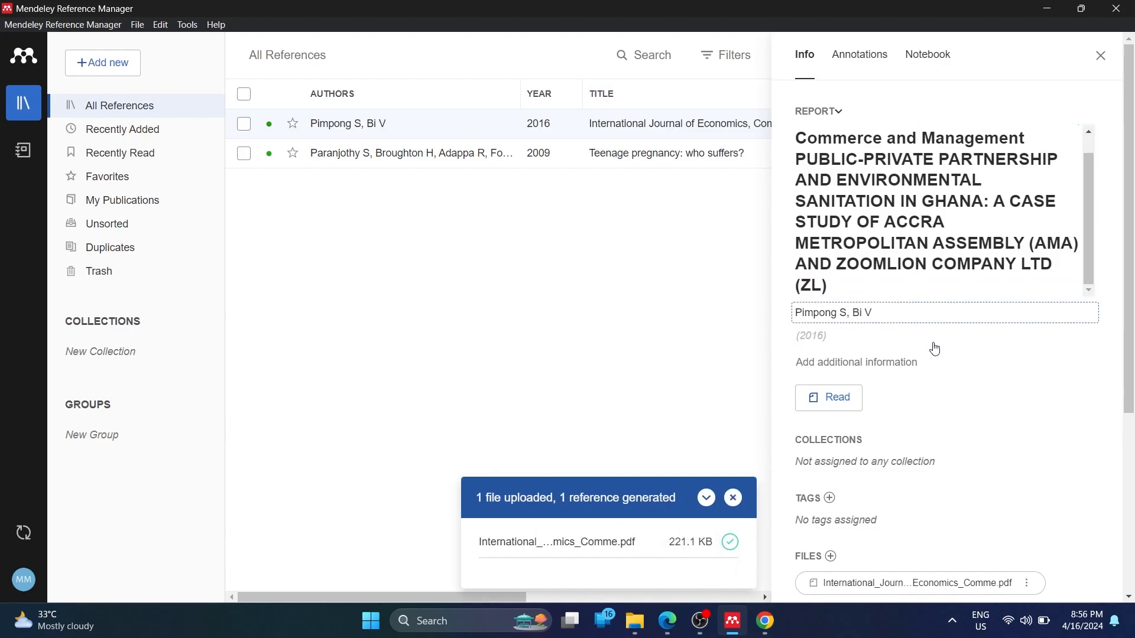
scroll(960, 420, "down", 1)
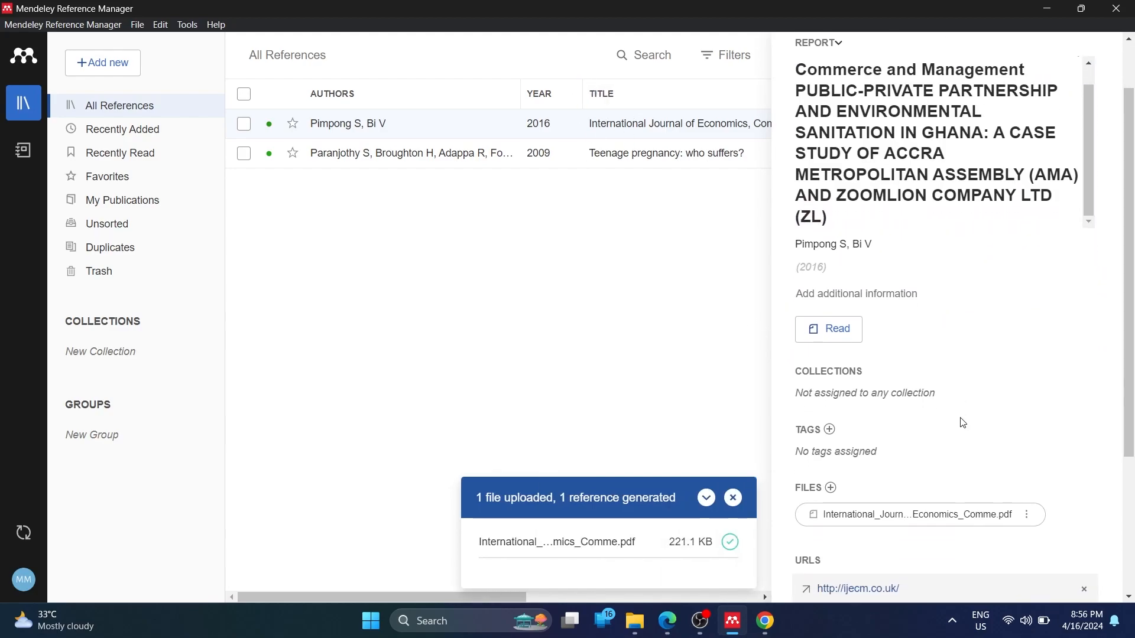
scroll(963, 423, "up", 1)
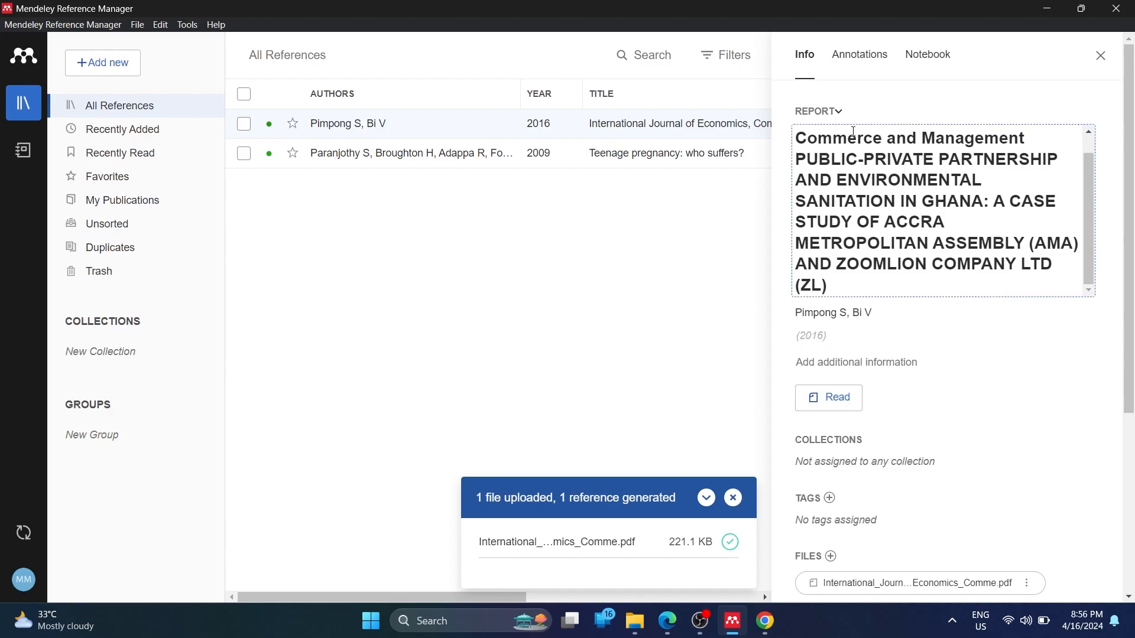
left_click_drag(798, 140, 967, 163)
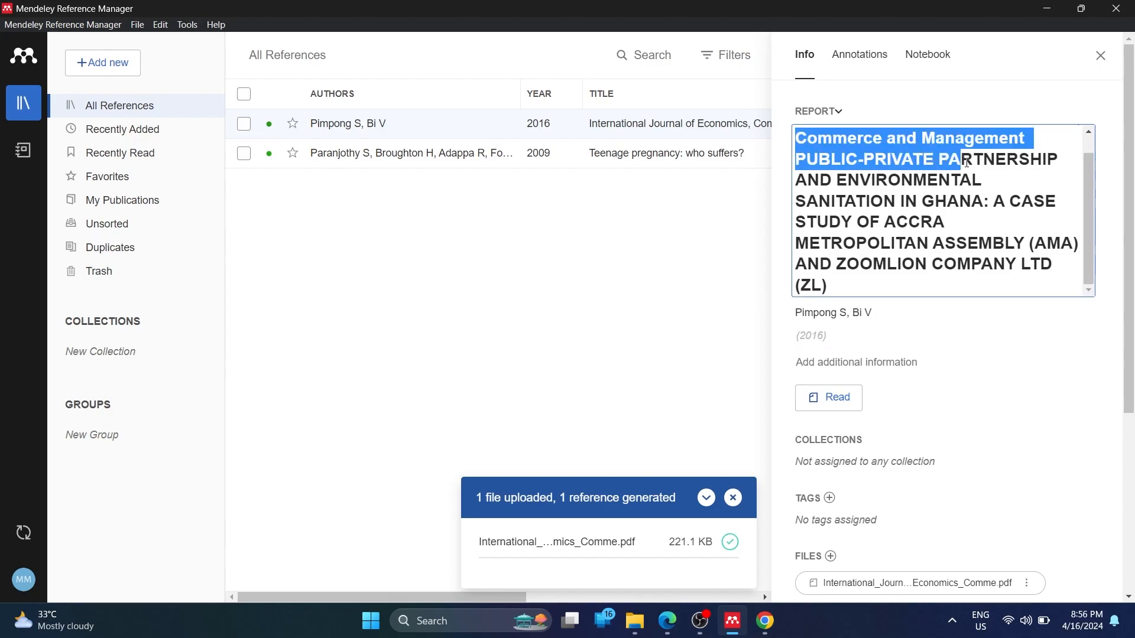
left_click_drag(831, 199, 984, 201)
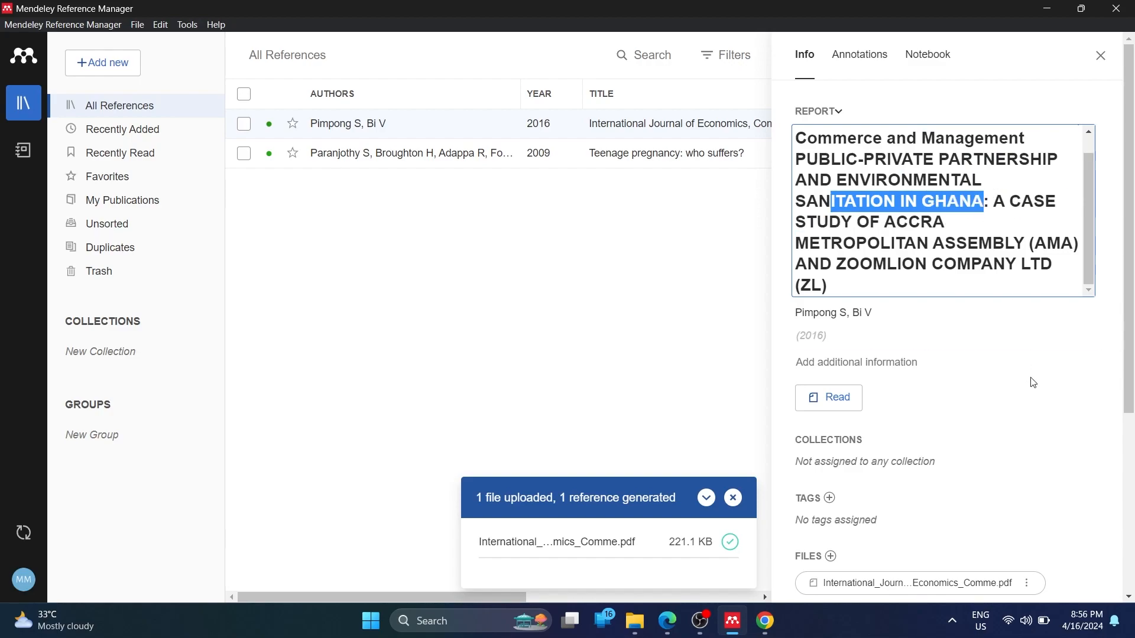
scroll(1031, 385, "down", 1)
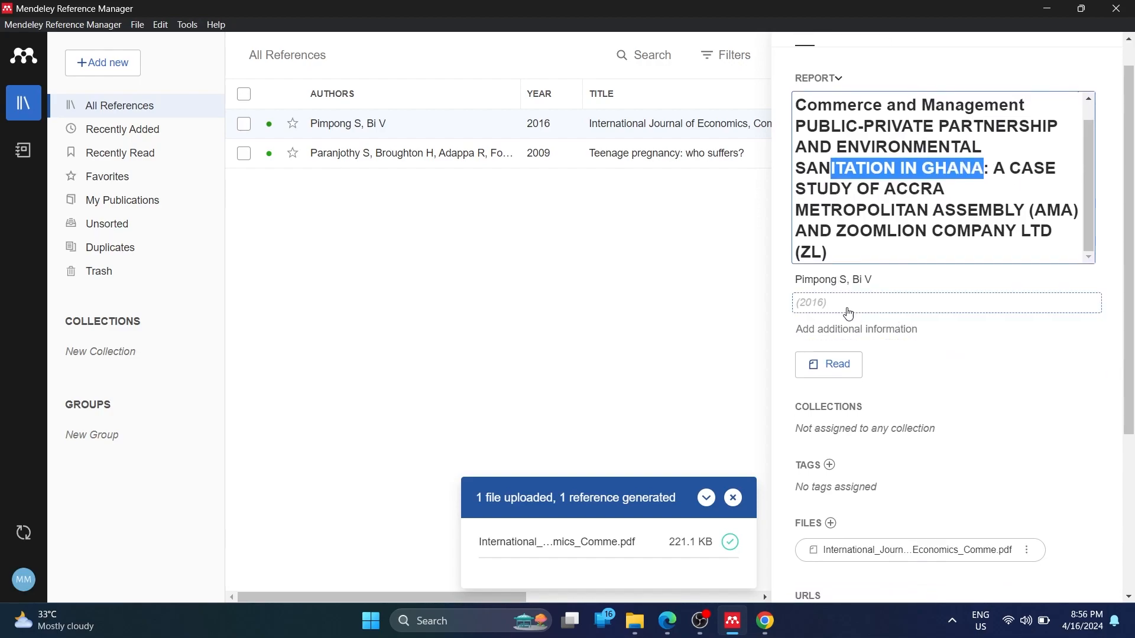
scroll(844, 341, "down", 1)
scroll(844, 342, "down", 5)
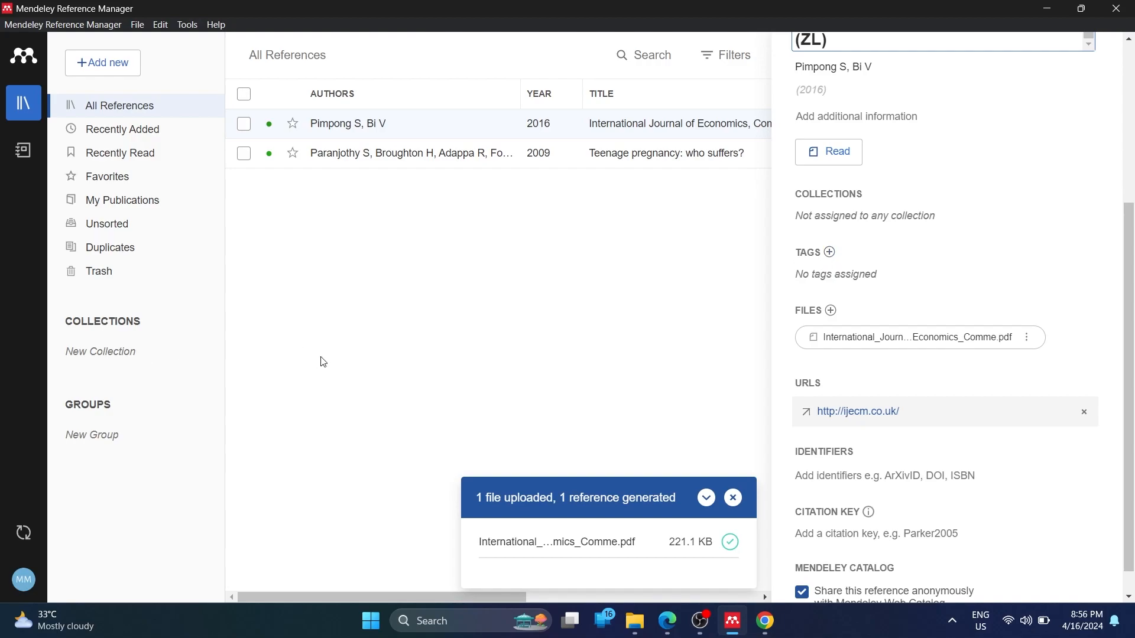
left_click(830, 252)
type("tag")
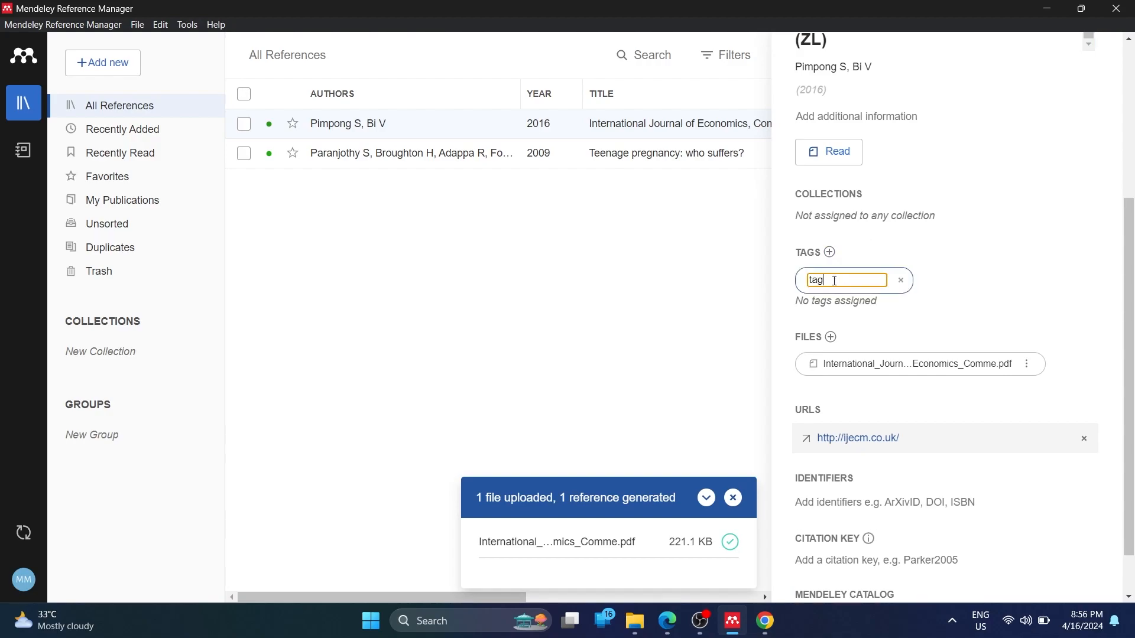
type("1")
key("Return")
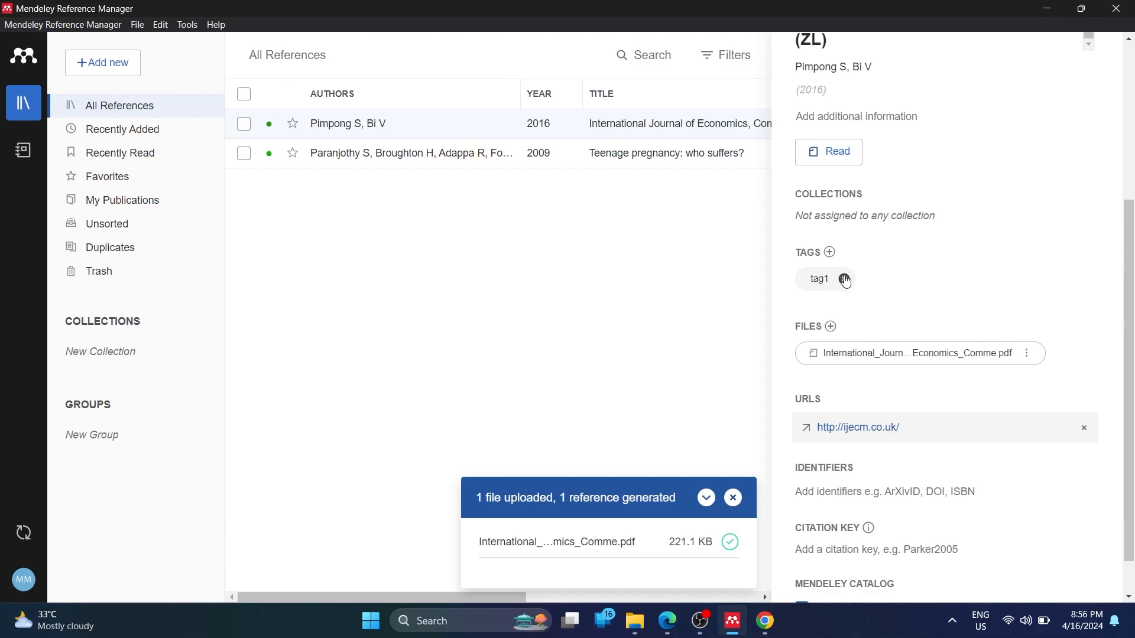
left_click(845, 280)
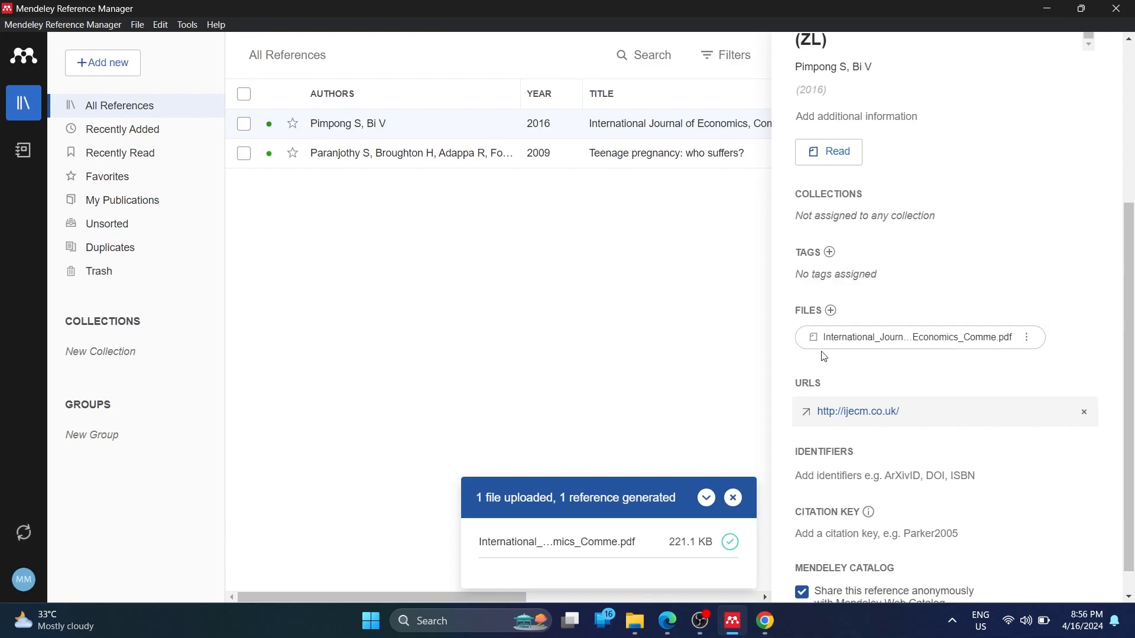
scroll(857, 429, "down", 1)
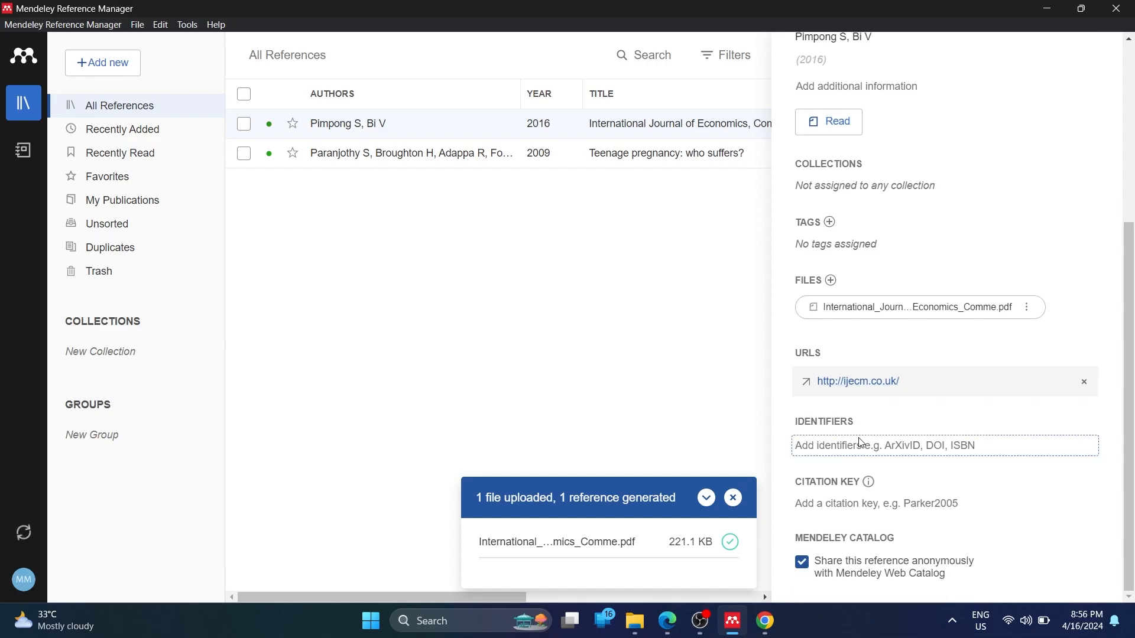
scroll(882, 481, "up", 2)
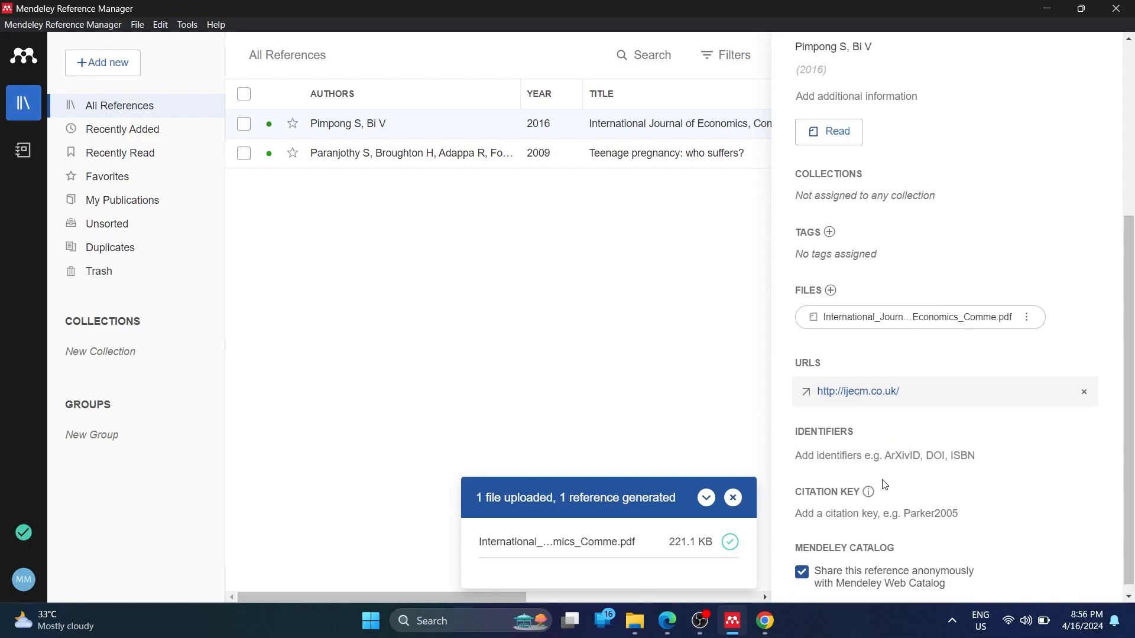
scroll(988, 402, "up", 5)
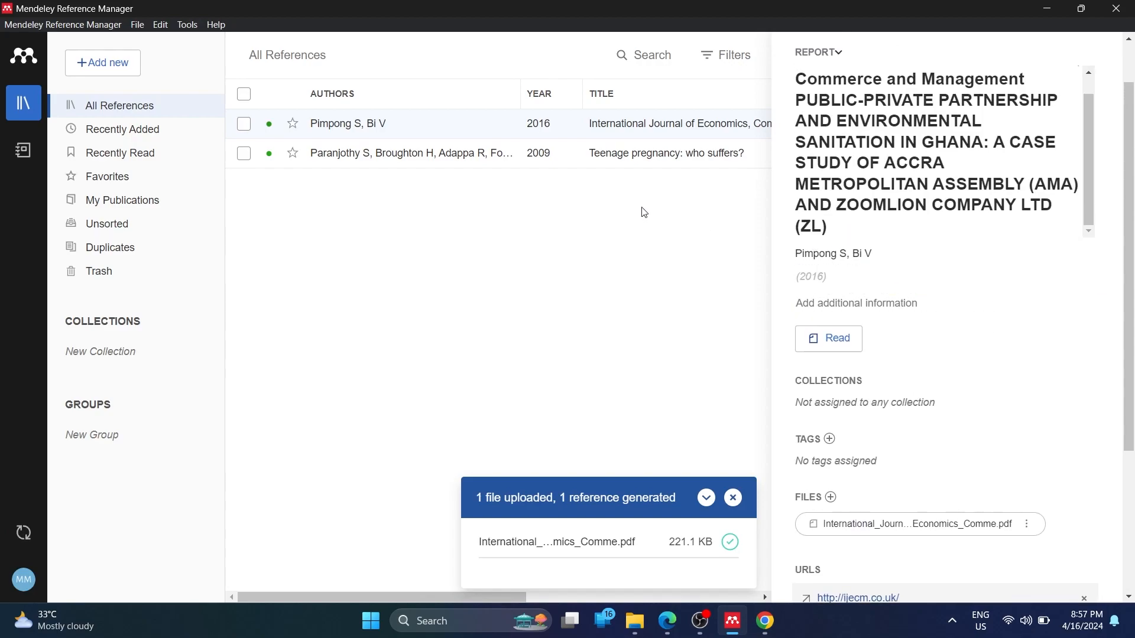
scroll(940, 262, "up", 2)
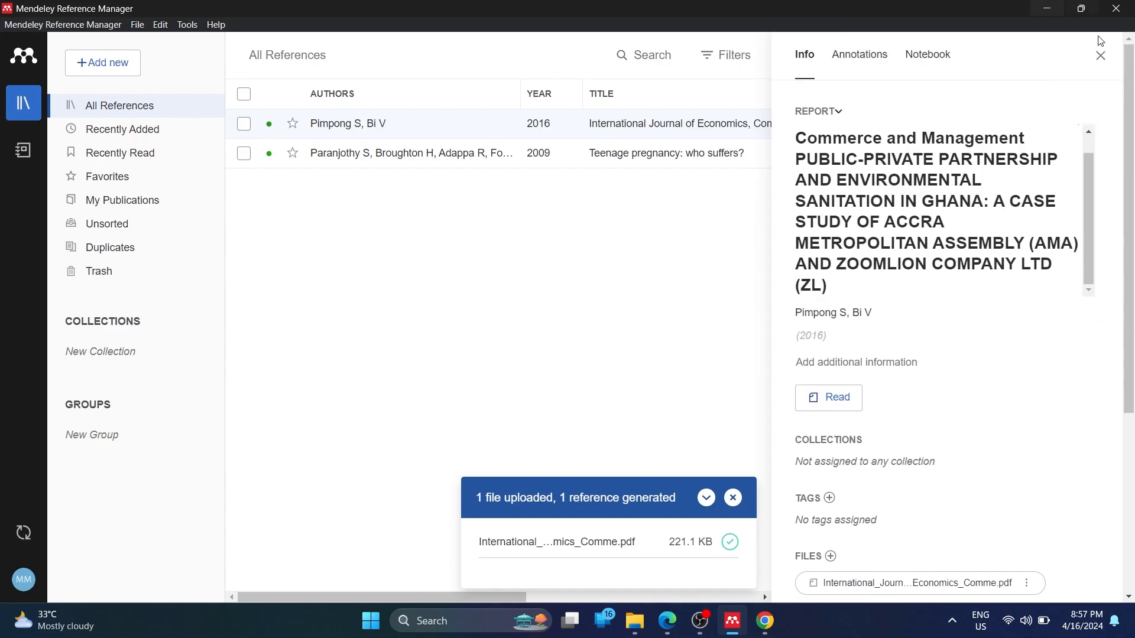
Close the reference details, then start an RIS (*.ris) library import and cancel it
left_click(1103, 58)
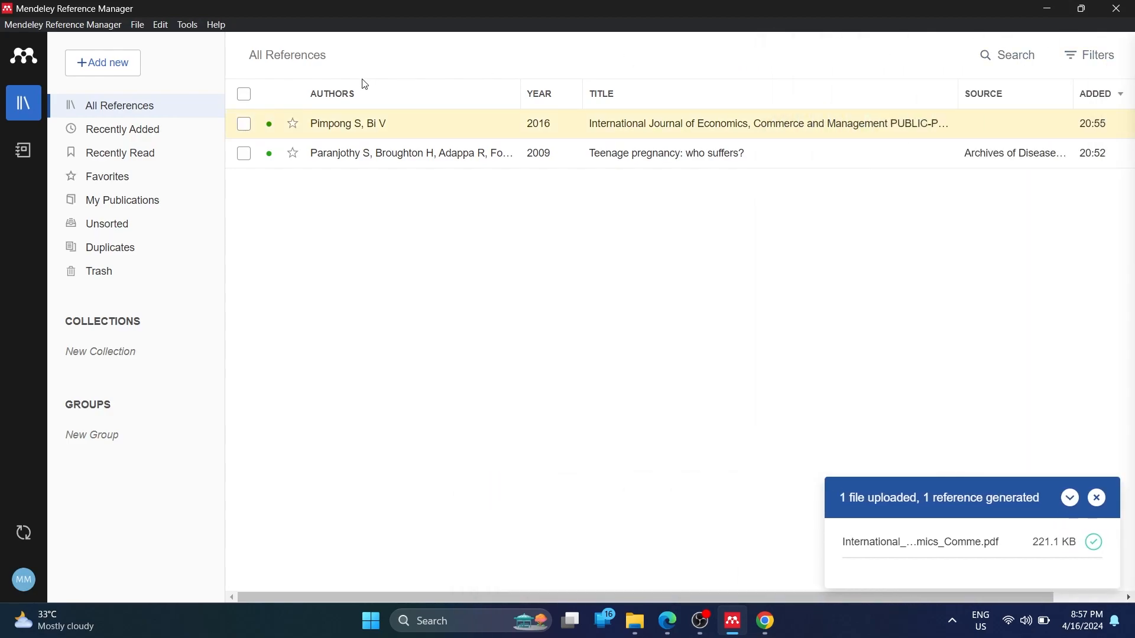
left_click(115, 73)
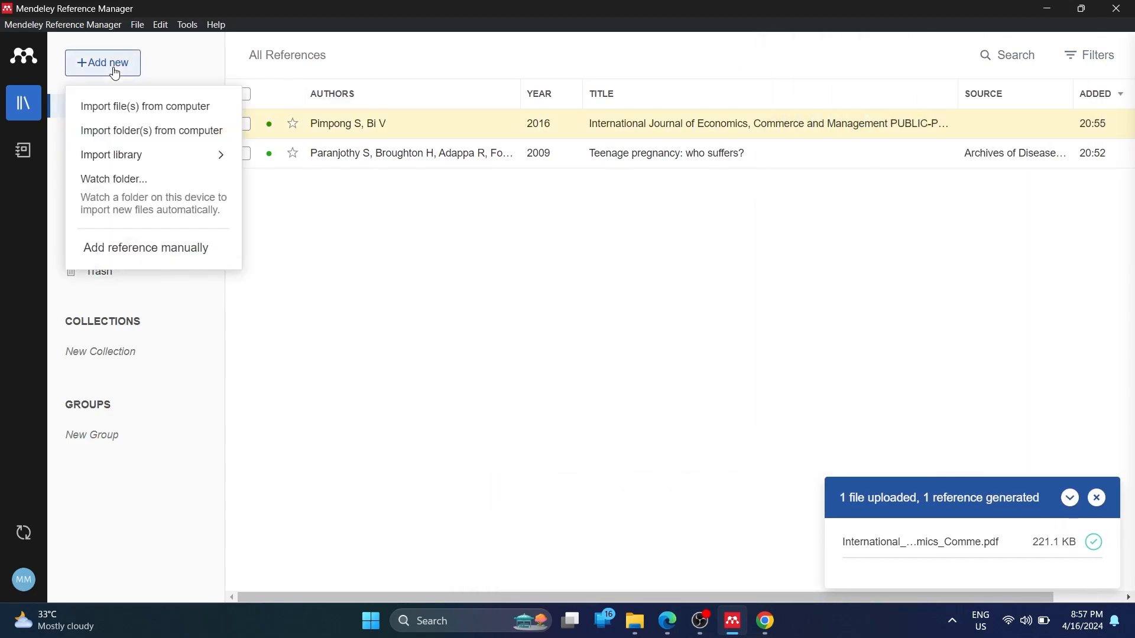
mouse_move(149, 164)
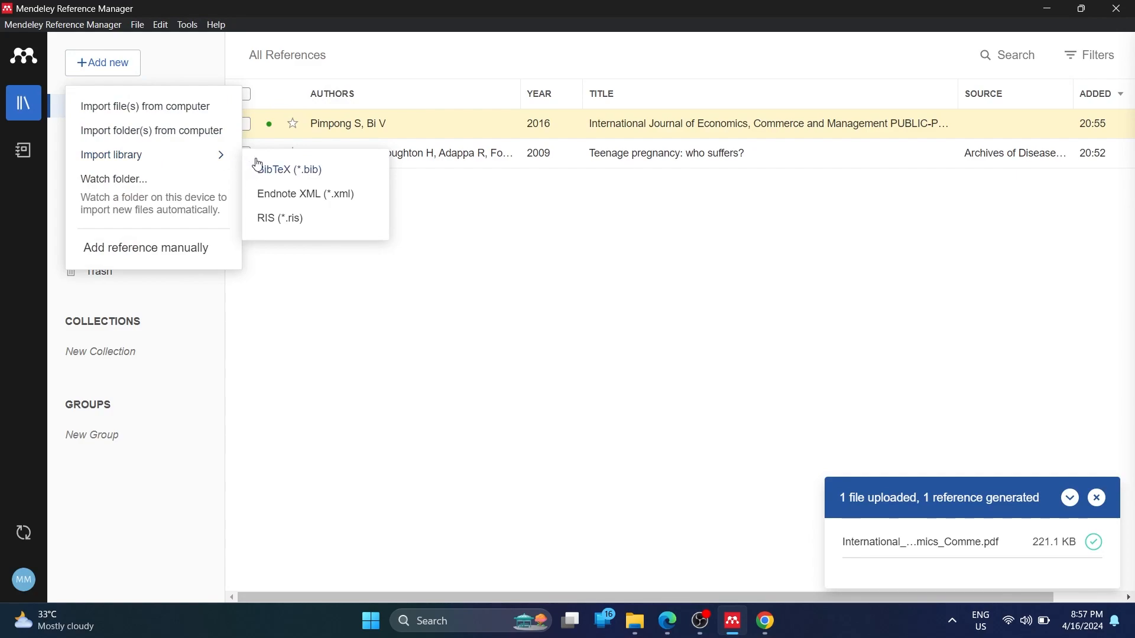
left_click(320, 173)
left_click(291, 221)
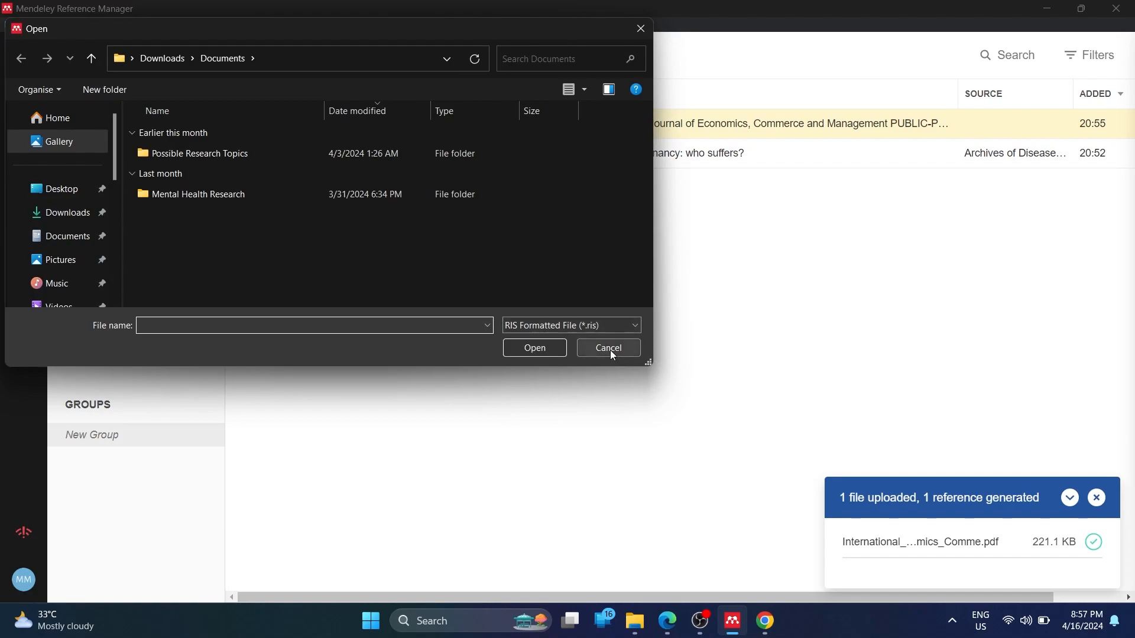
left_click(613, 354)
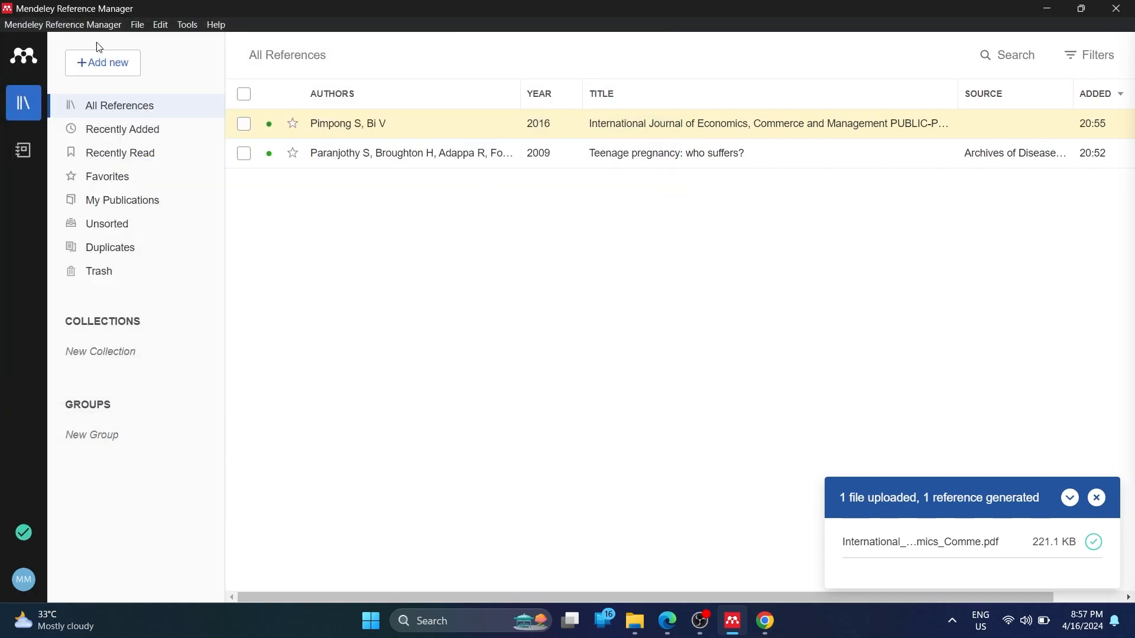
Dismiss the '1 file uploaded' notification, leaving no references selected
left_click(244, 95)
left_click(244, 95)
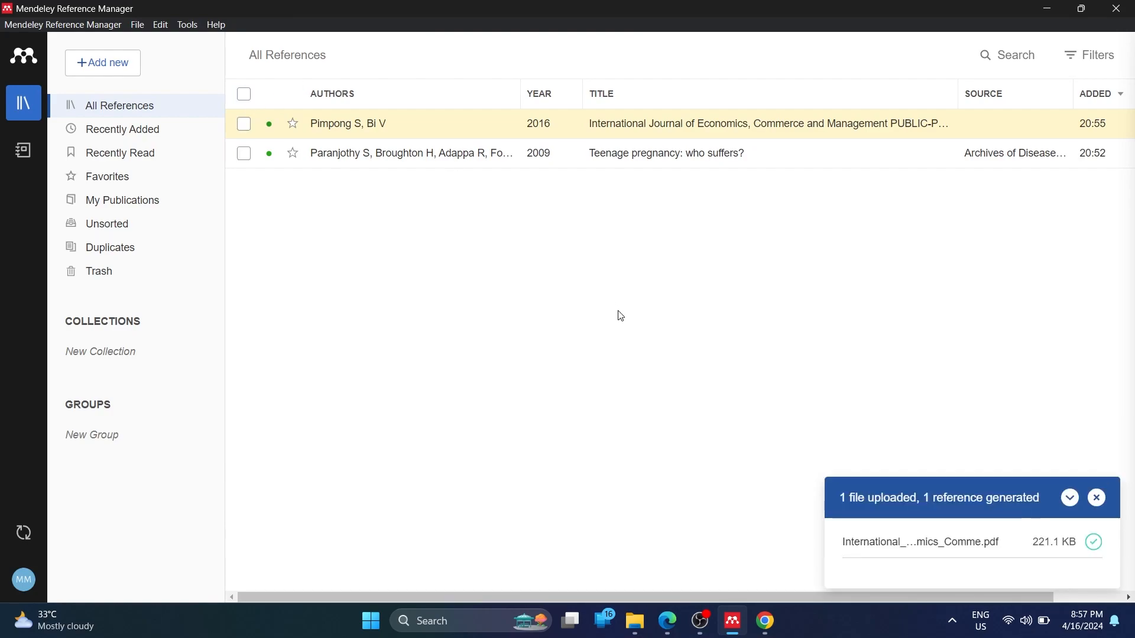
left_click(1098, 499)
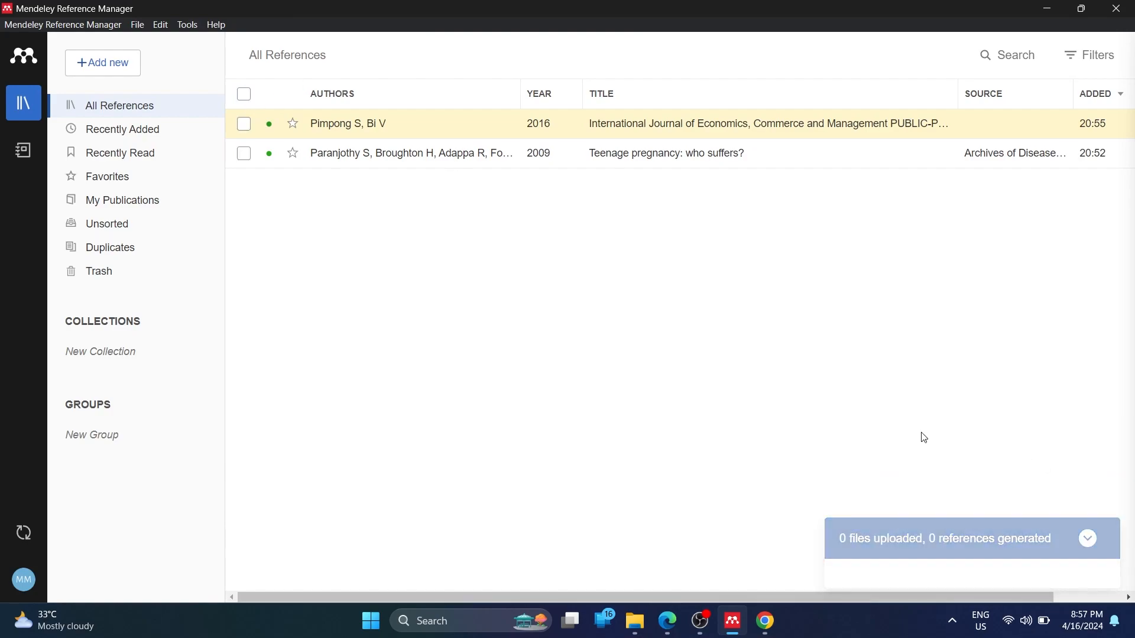
Select both references, view the export formats without exporting, then deselect them and return to Chrome
left_click(245, 96)
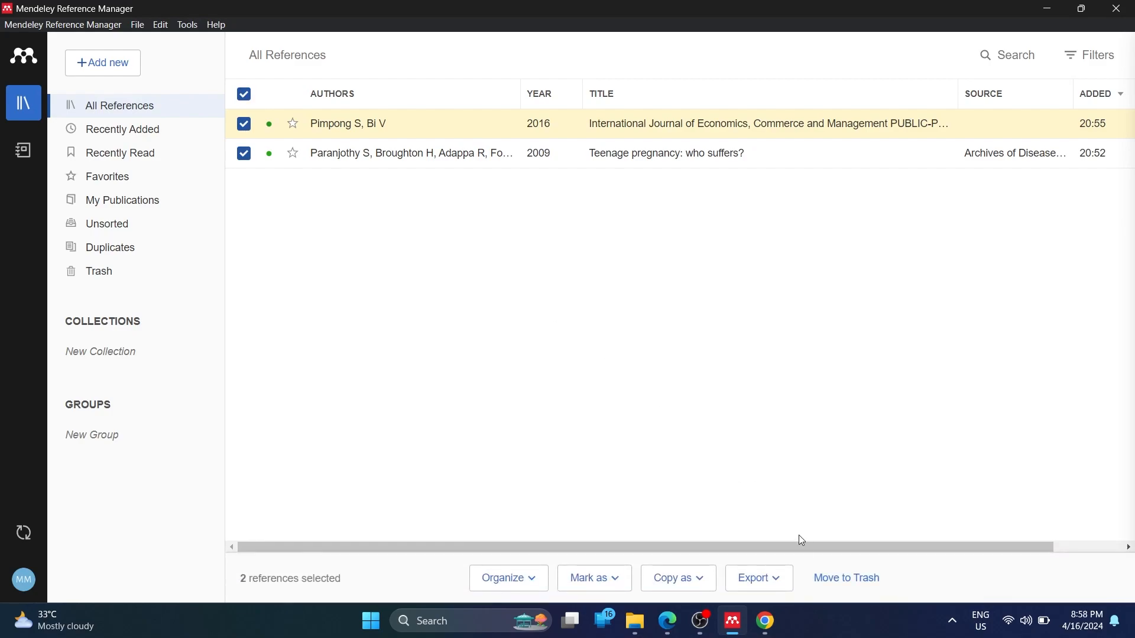
left_click(778, 580)
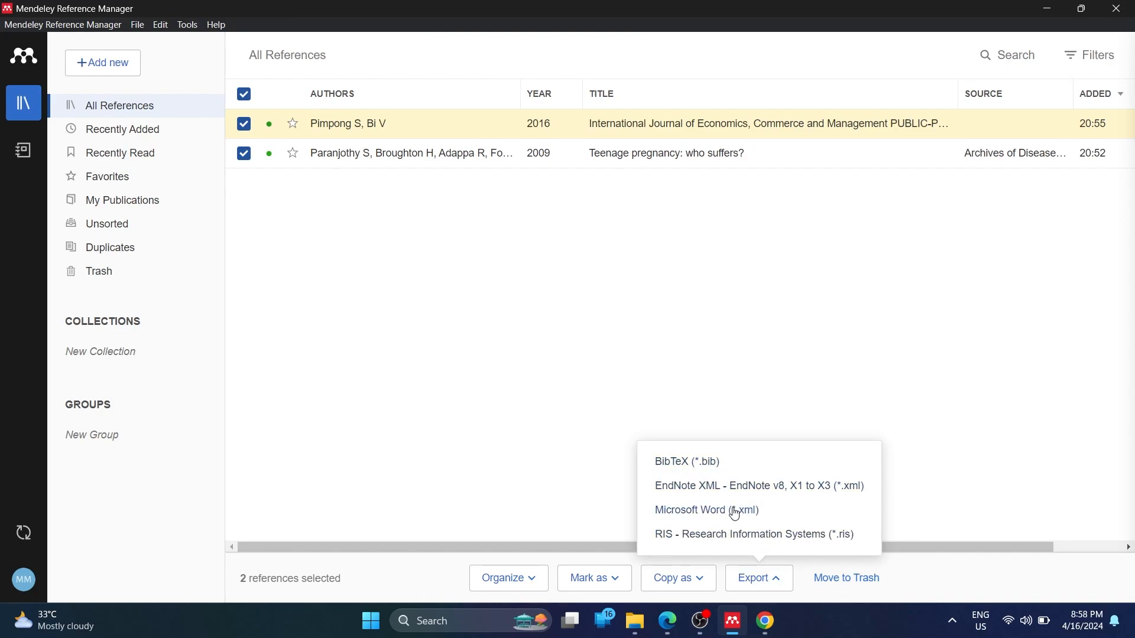
left_click(481, 237)
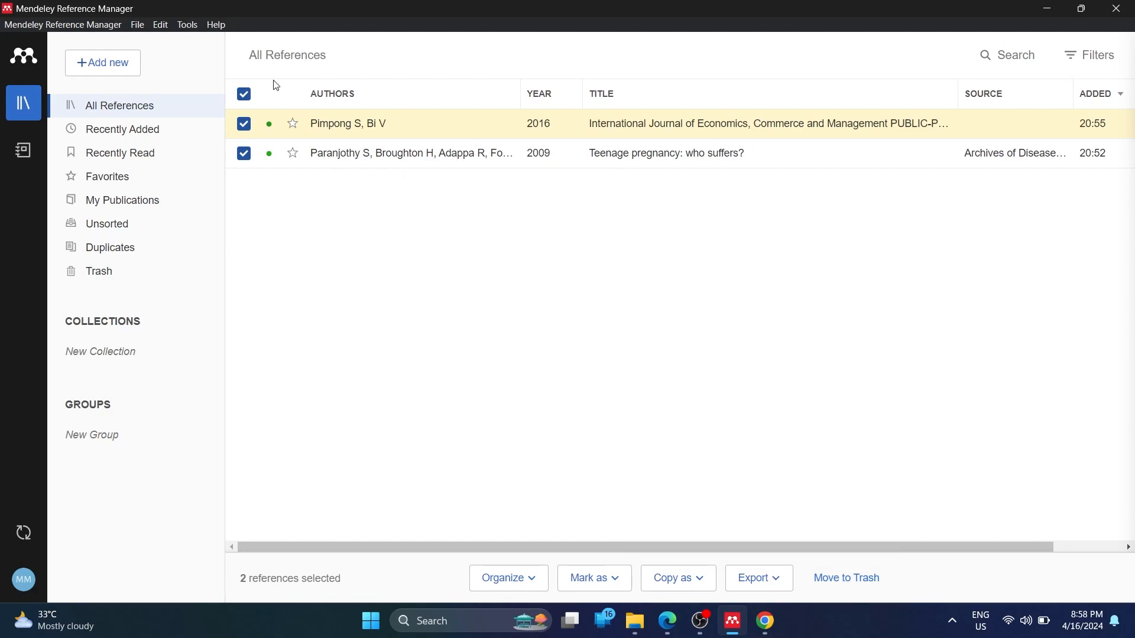
left_click(243, 96)
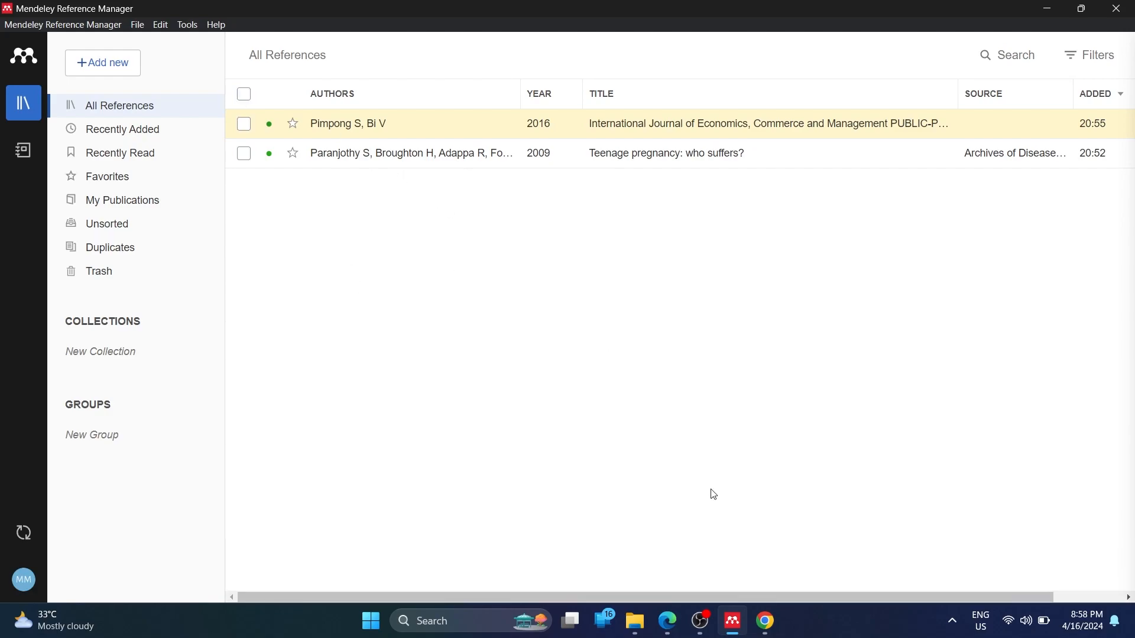
left_click(769, 632)
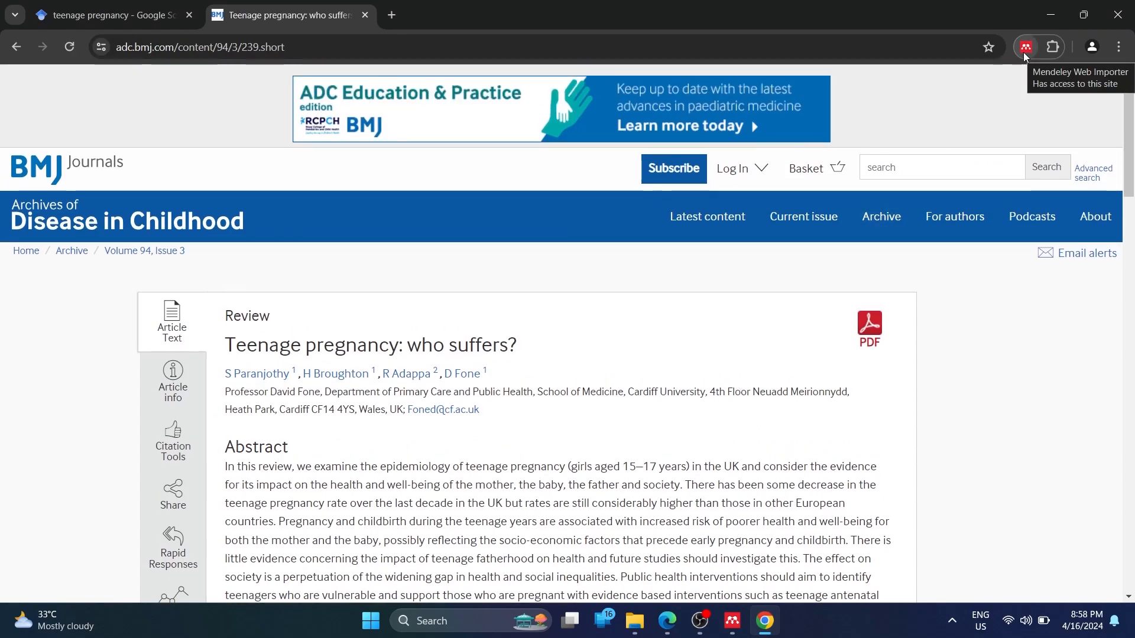
Switch to the Google Scholar tab with the teenage pregnancy results
scroll(392, 371, "down", 1)
scroll(392, 371, "down", 9)
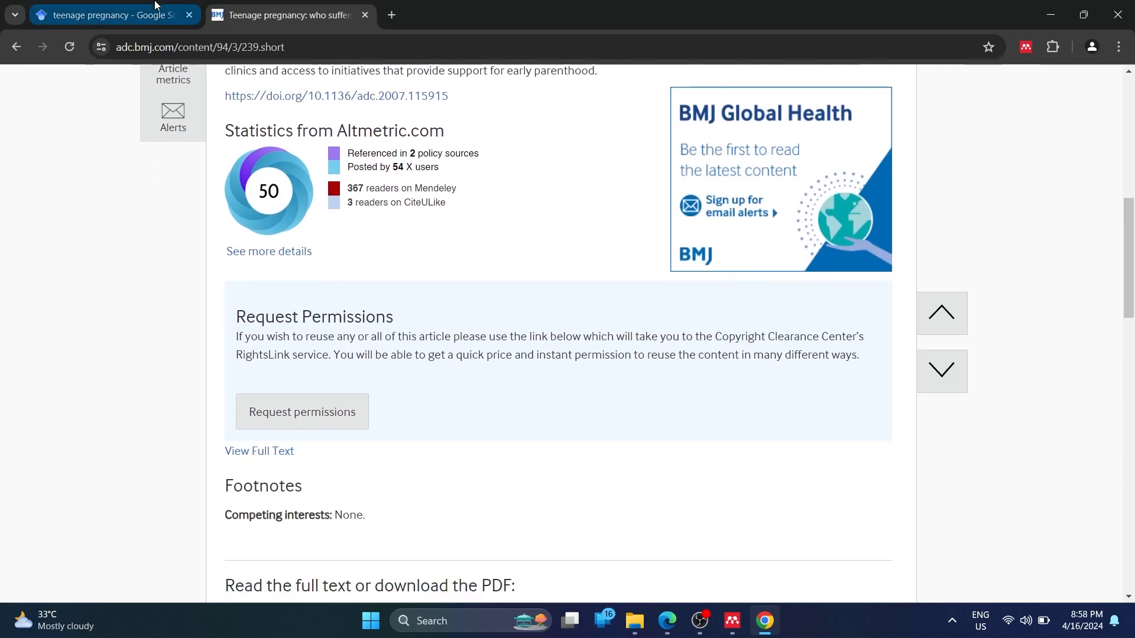
key("ctrl+Tab")
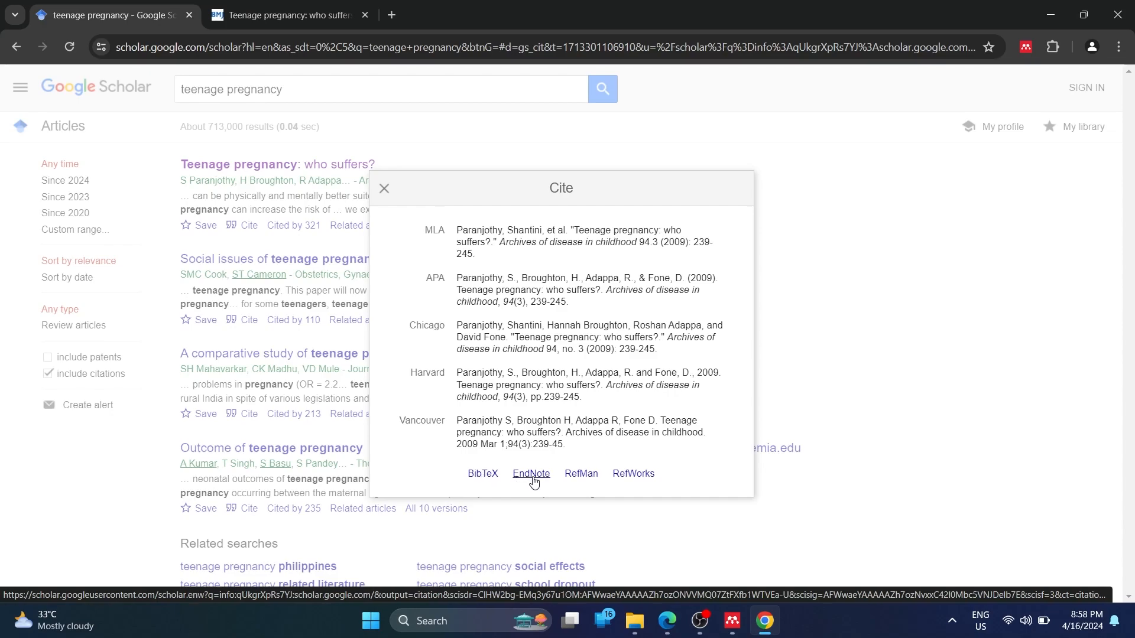
Close the citation formats for 'Teenage pregnancy: who suffers?' and return to Mendeley
mouse_move(723, 620)
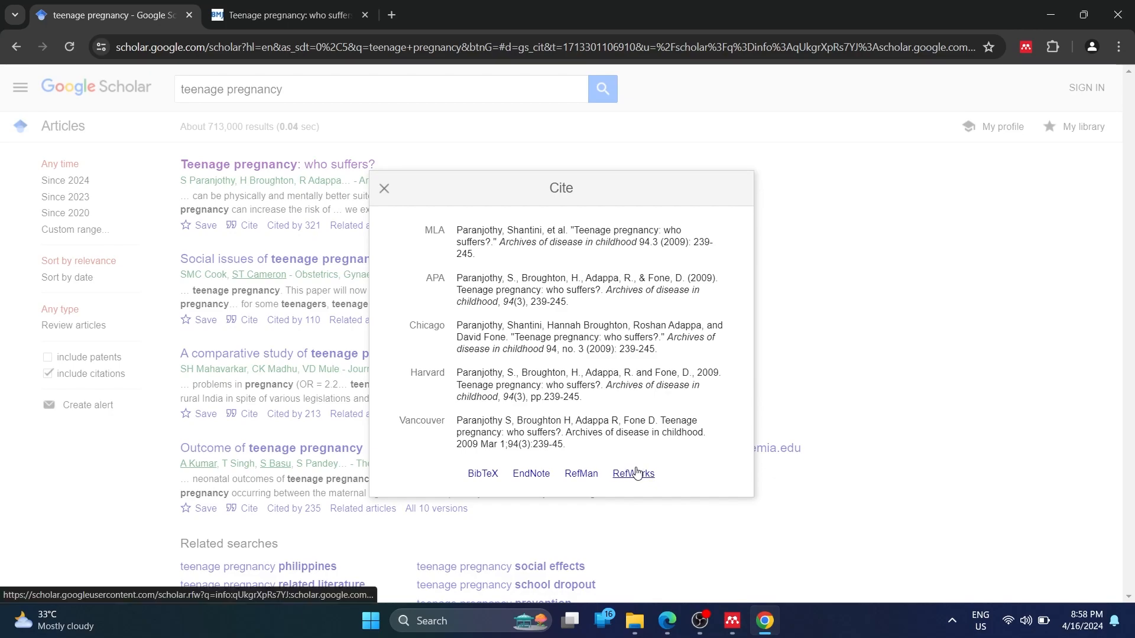
left_click(779, 449)
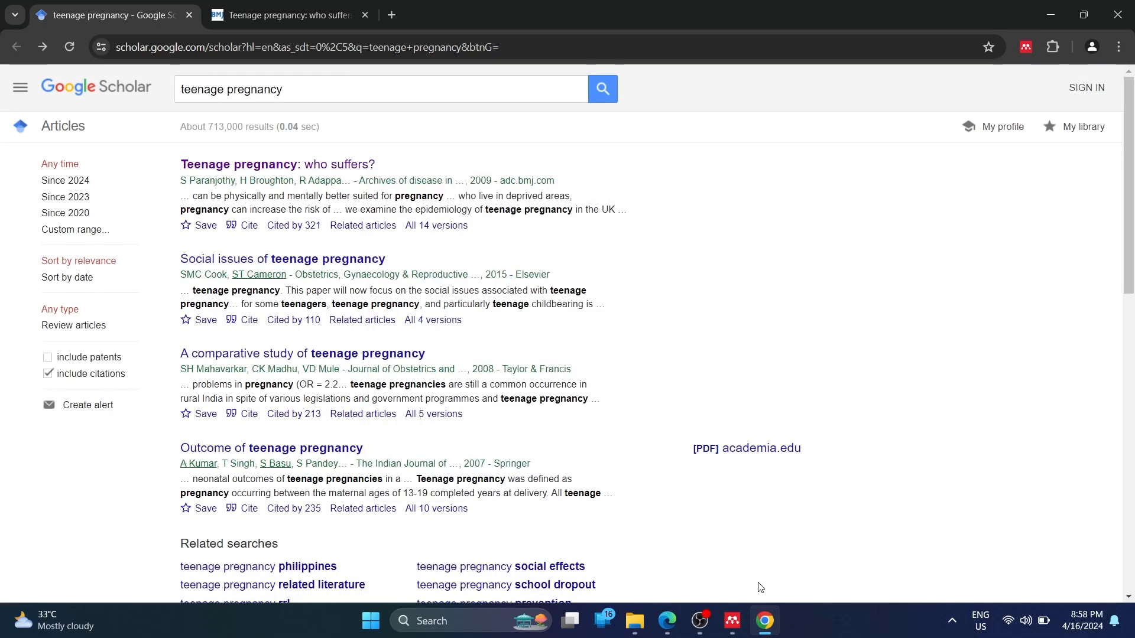
left_click(738, 626)
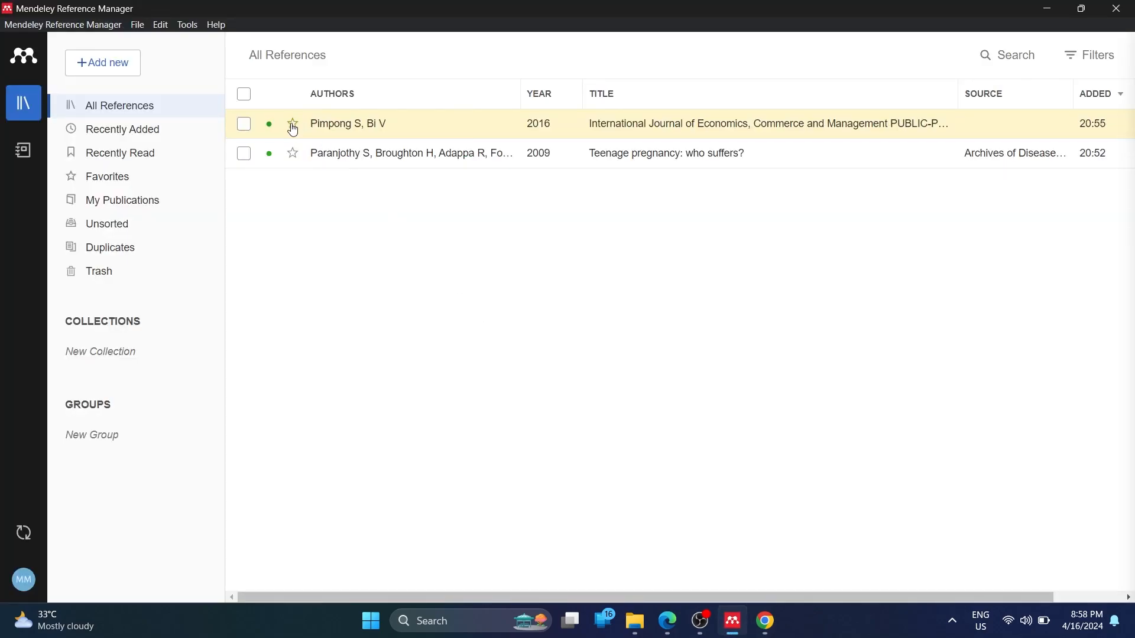
Check the economics report's Annotations and Notebook tabs, then show the Favorites list
left_click(327, 131)
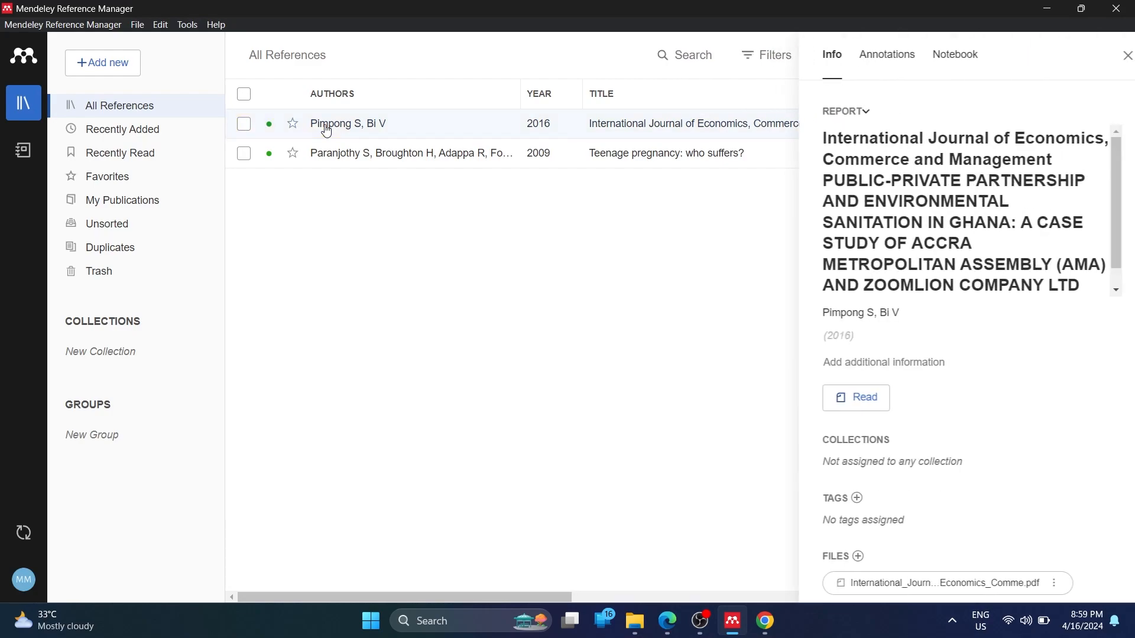
scroll(981, 398, "down", 4)
scroll(981, 398, "up", 4)
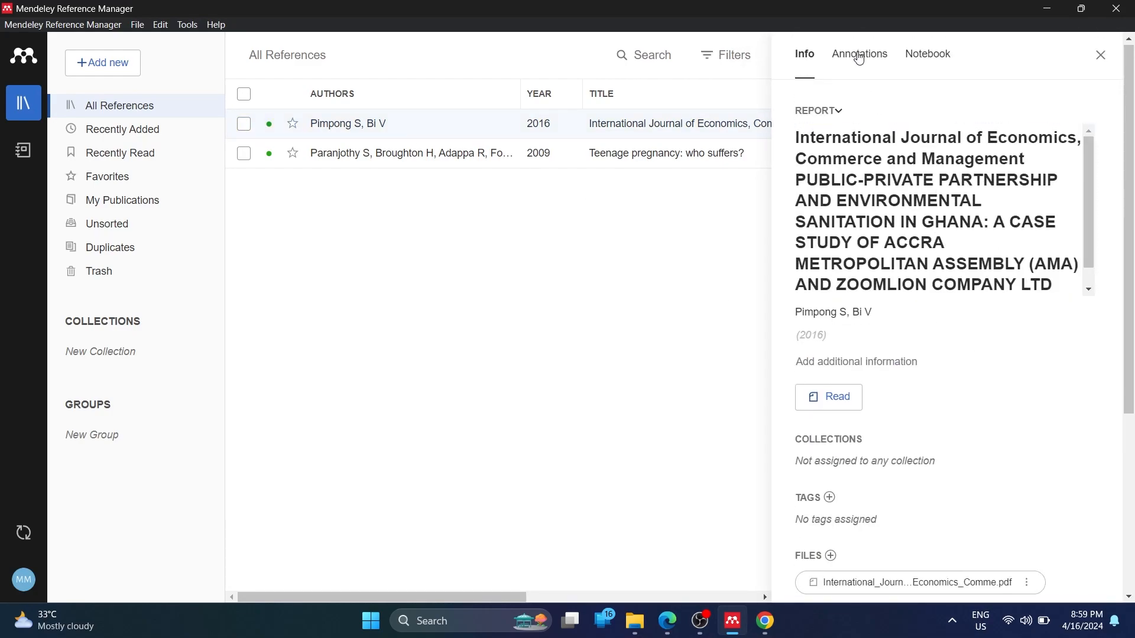
left_click(859, 55)
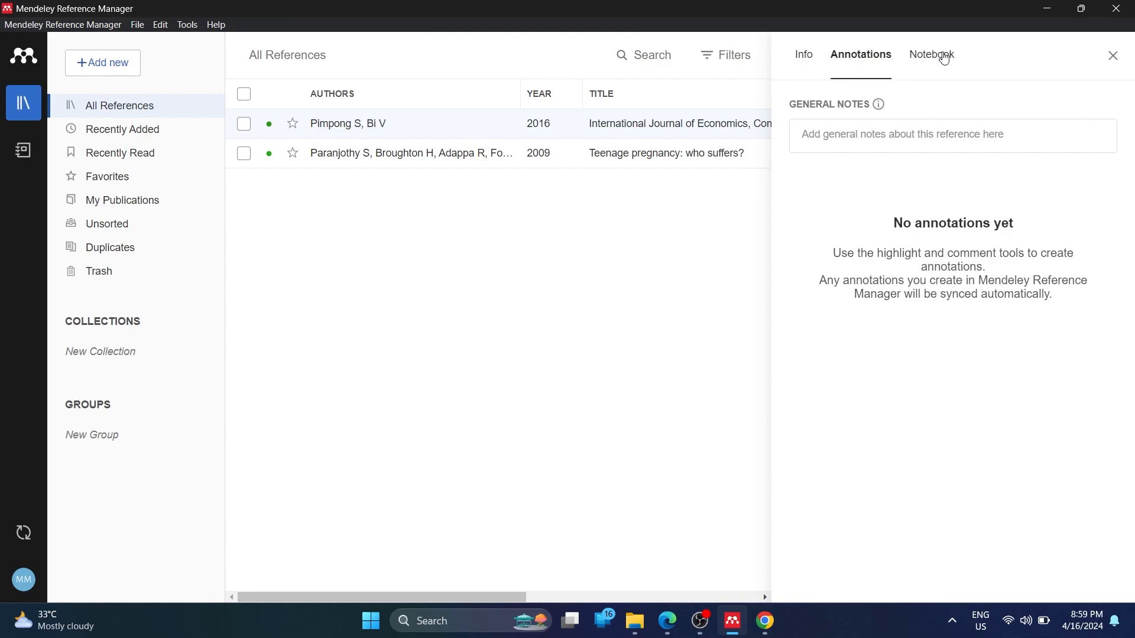
left_click(945, 57)
left_click(867, 57)
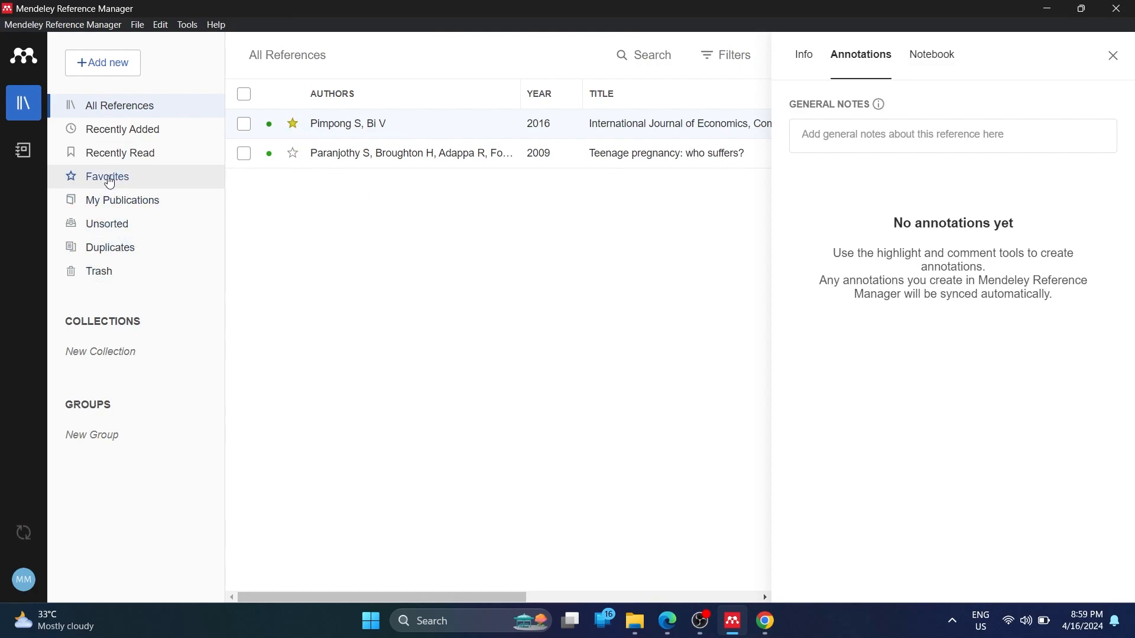
left_click(112, 182)
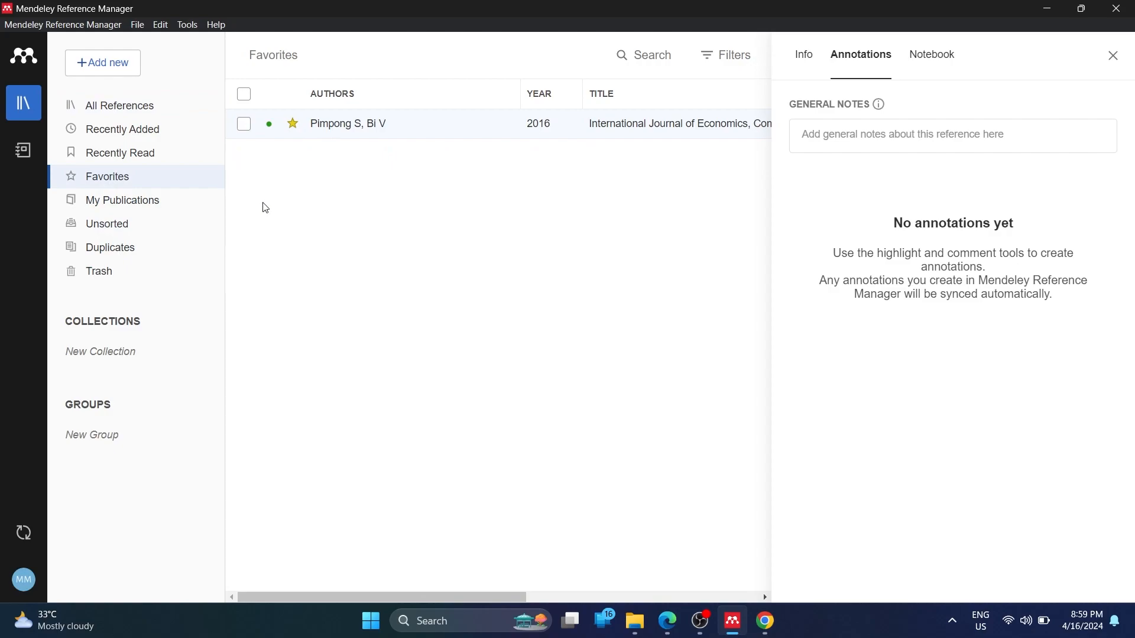